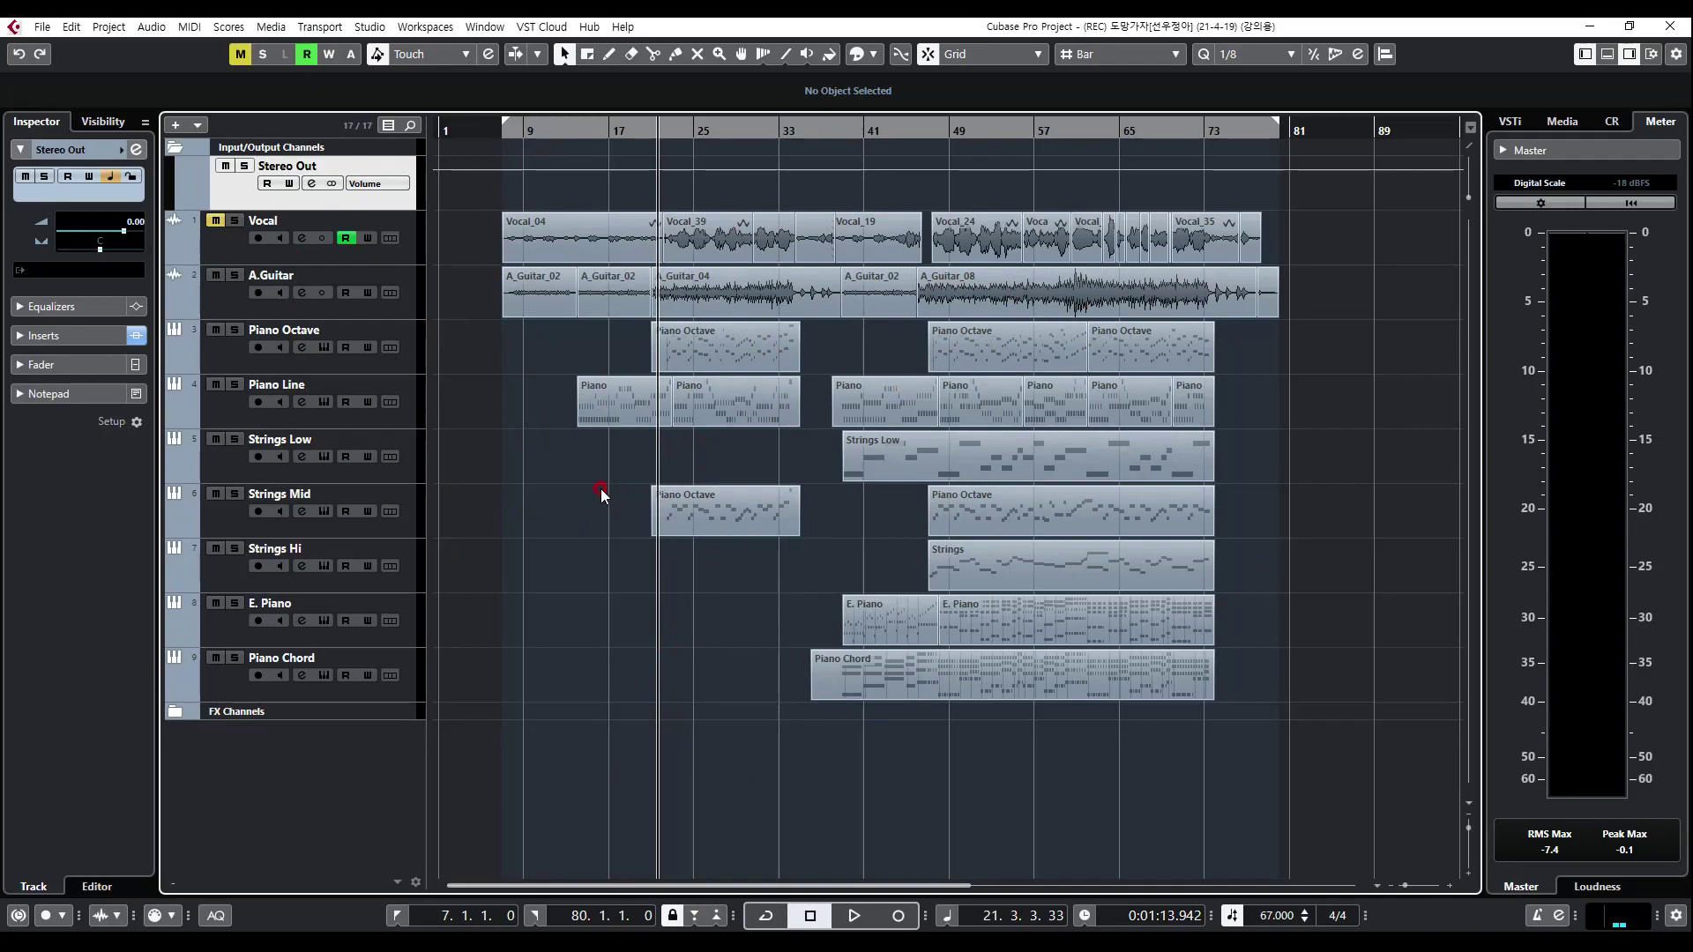
Step: Review the MultibandCompressor, Maximizer and Limiter inserts on the Stereo Out channel in the MixConsole
key("F3")
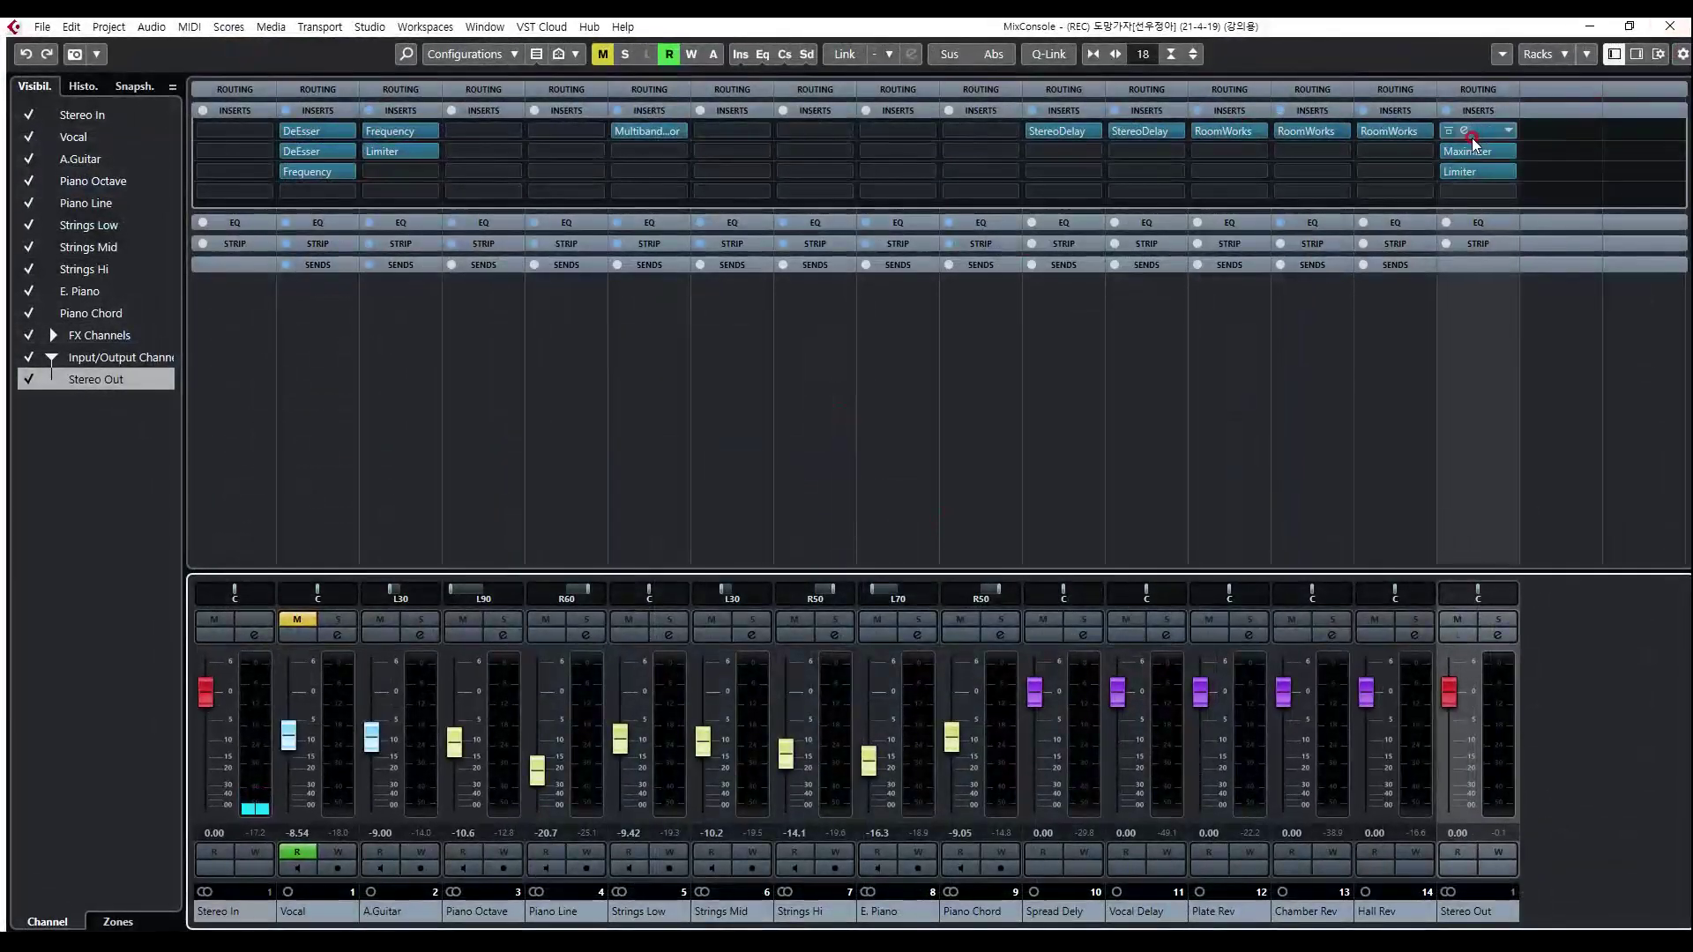
left_click(1473, 141)
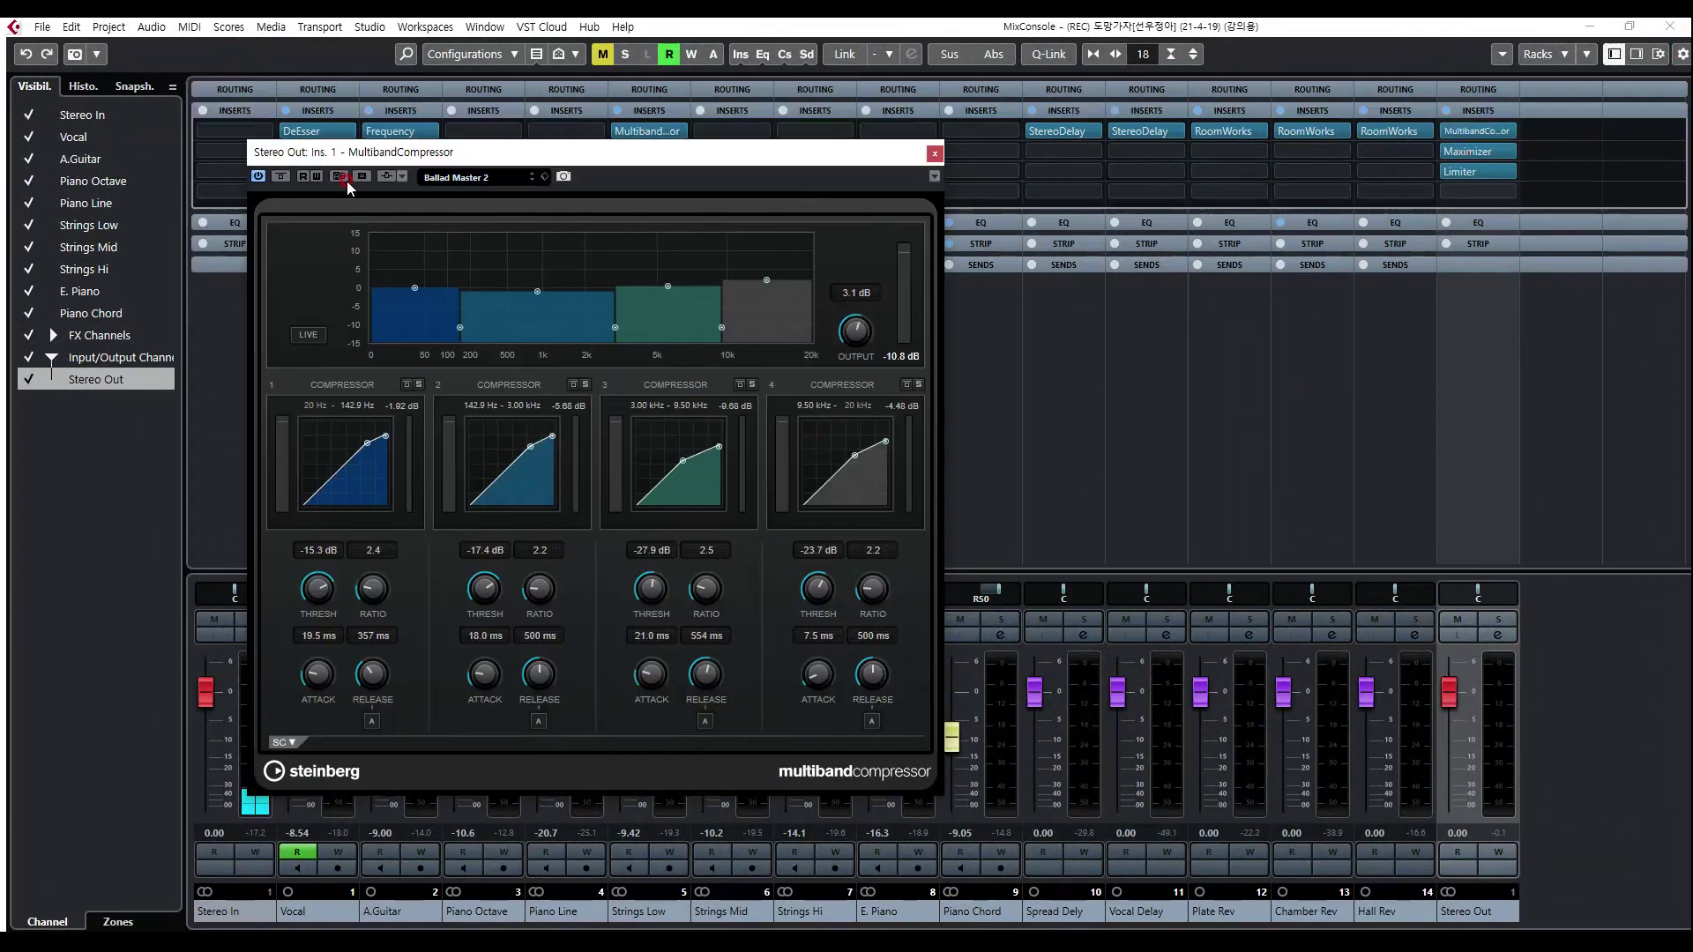
left_click(933, 154)
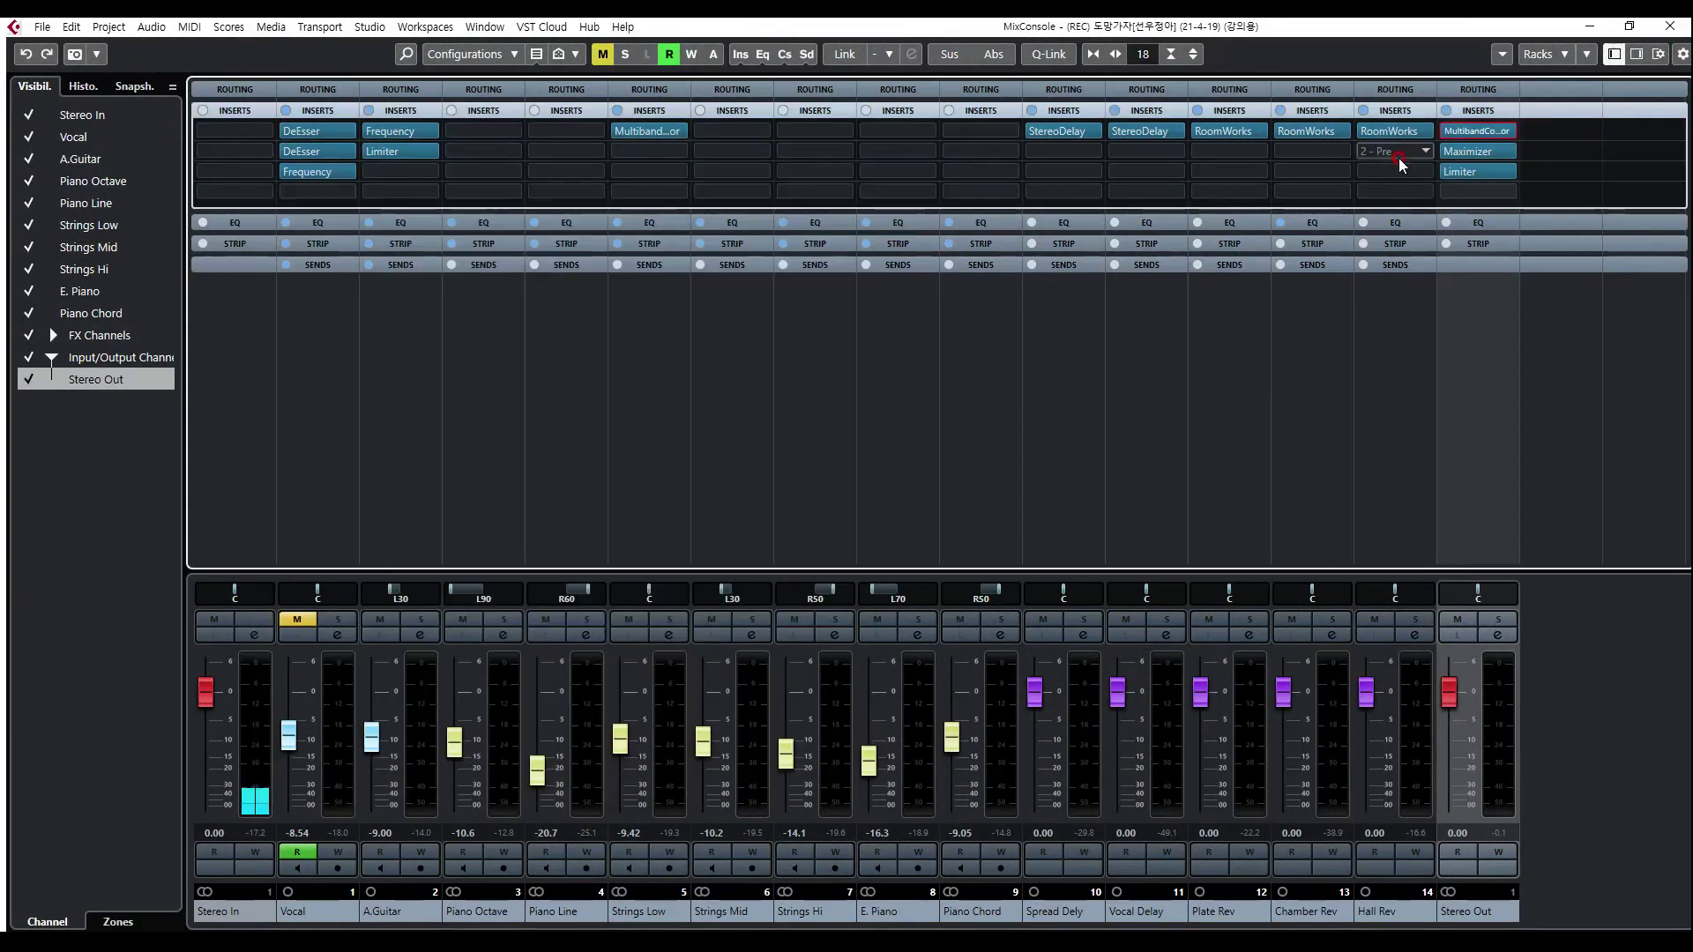
left_click(1464, 156)
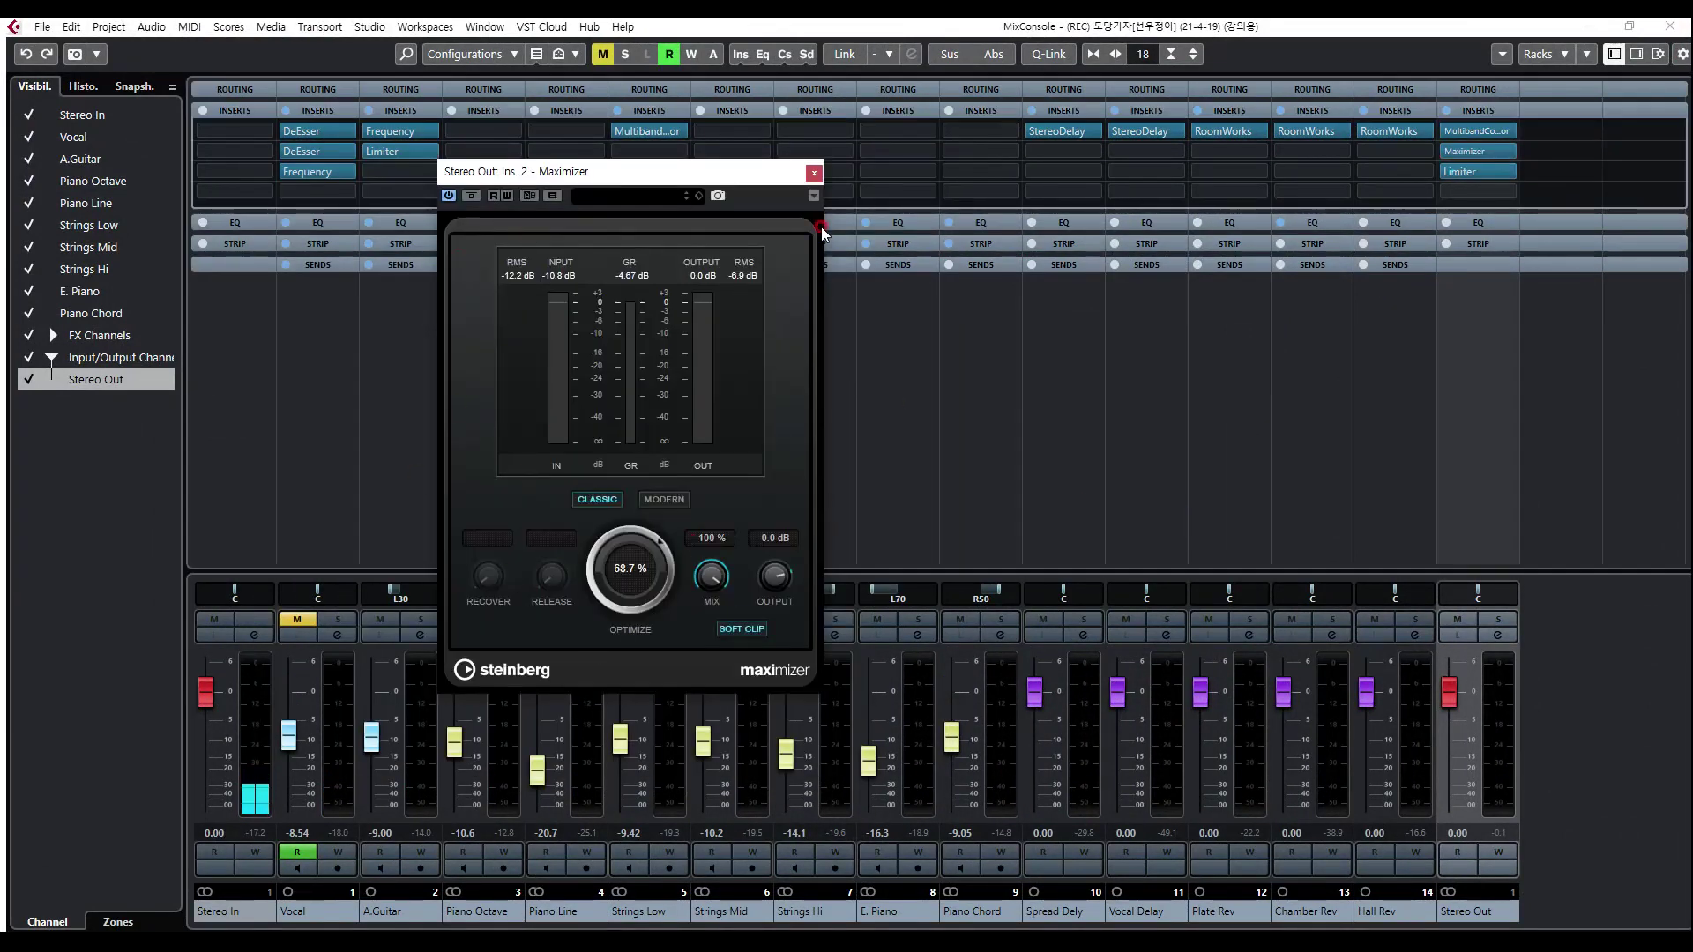
left_click(814, 173)
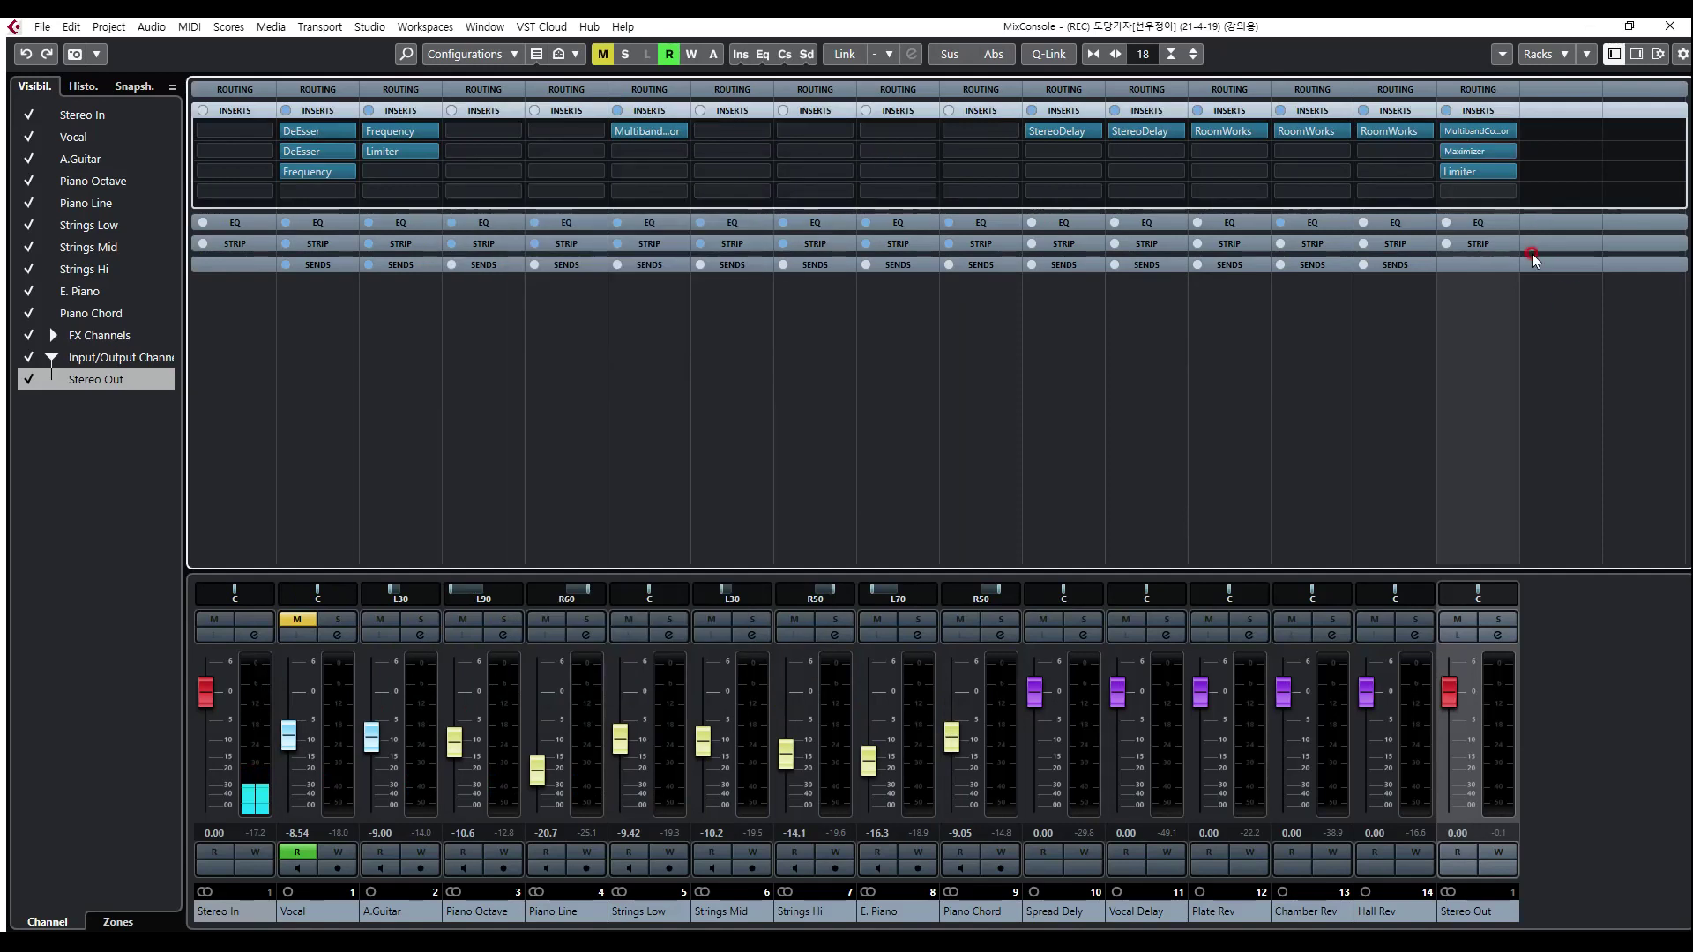
left_click(1464, 172)
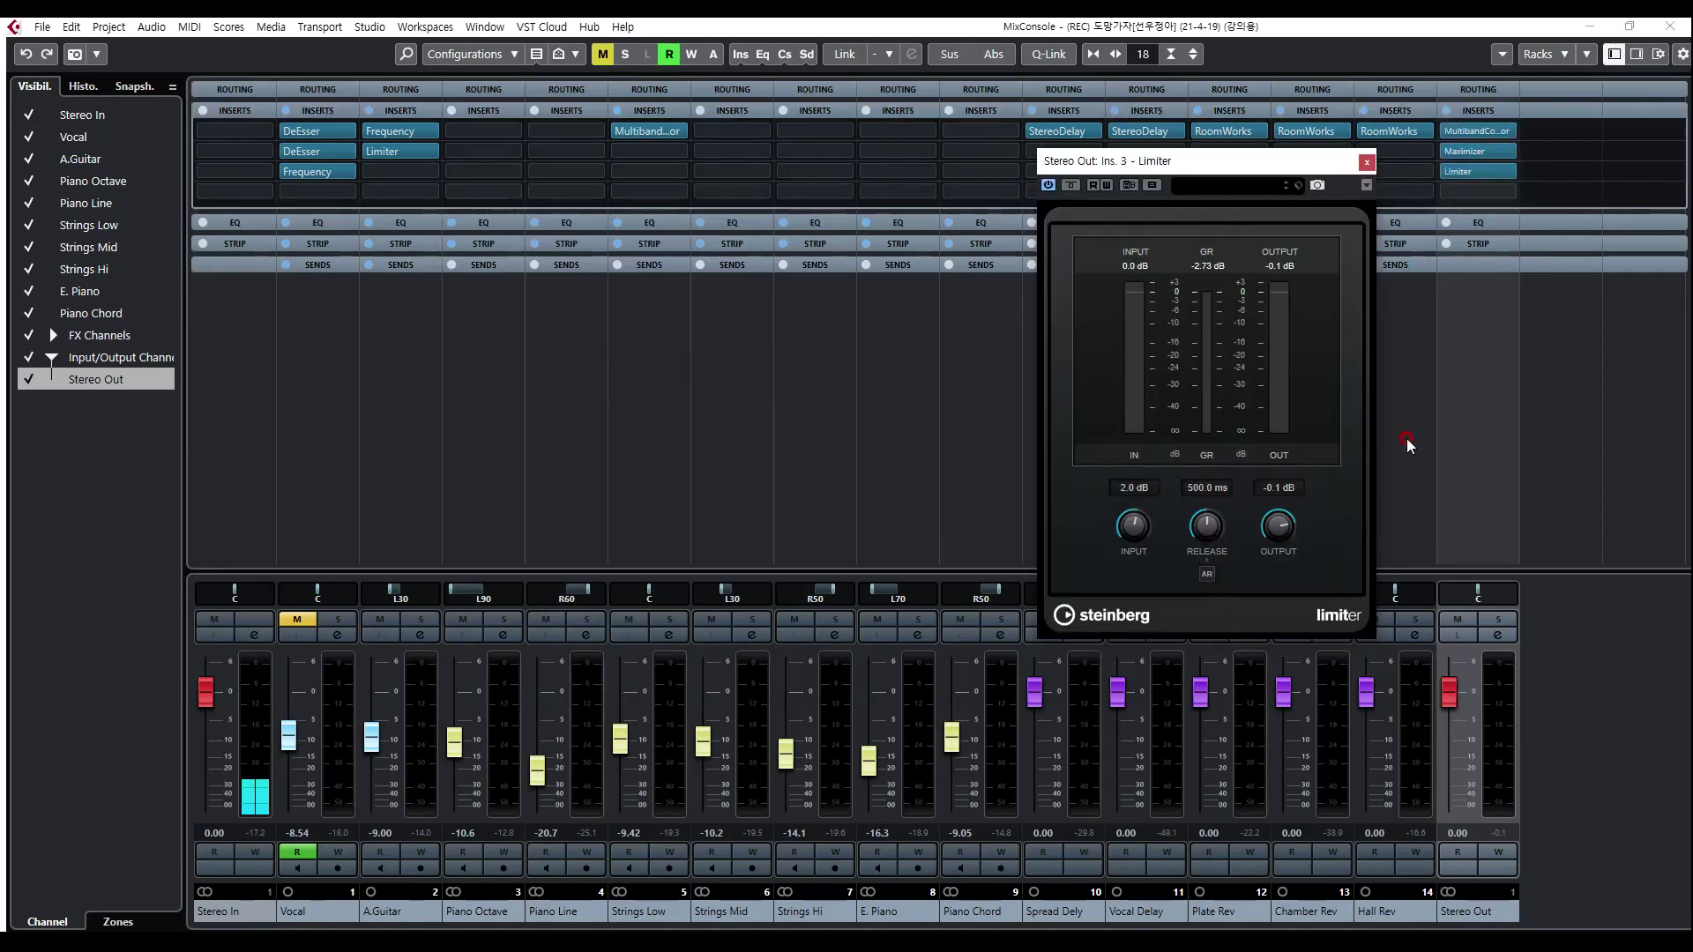
left_click(1366, 162)
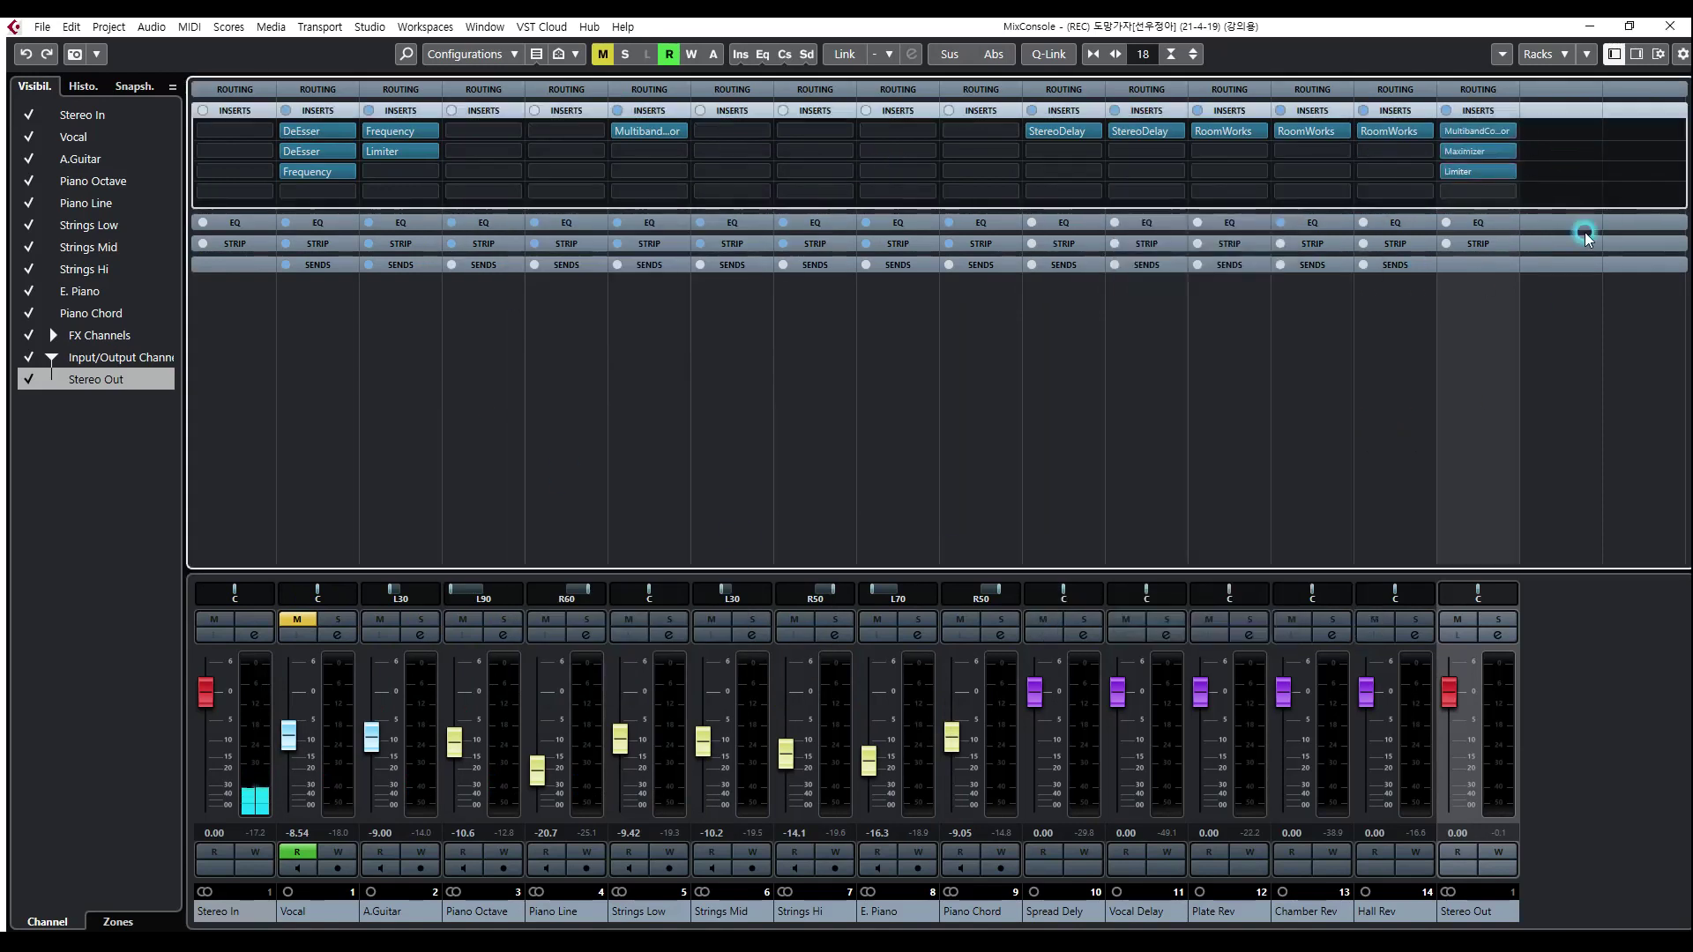
key("F3")
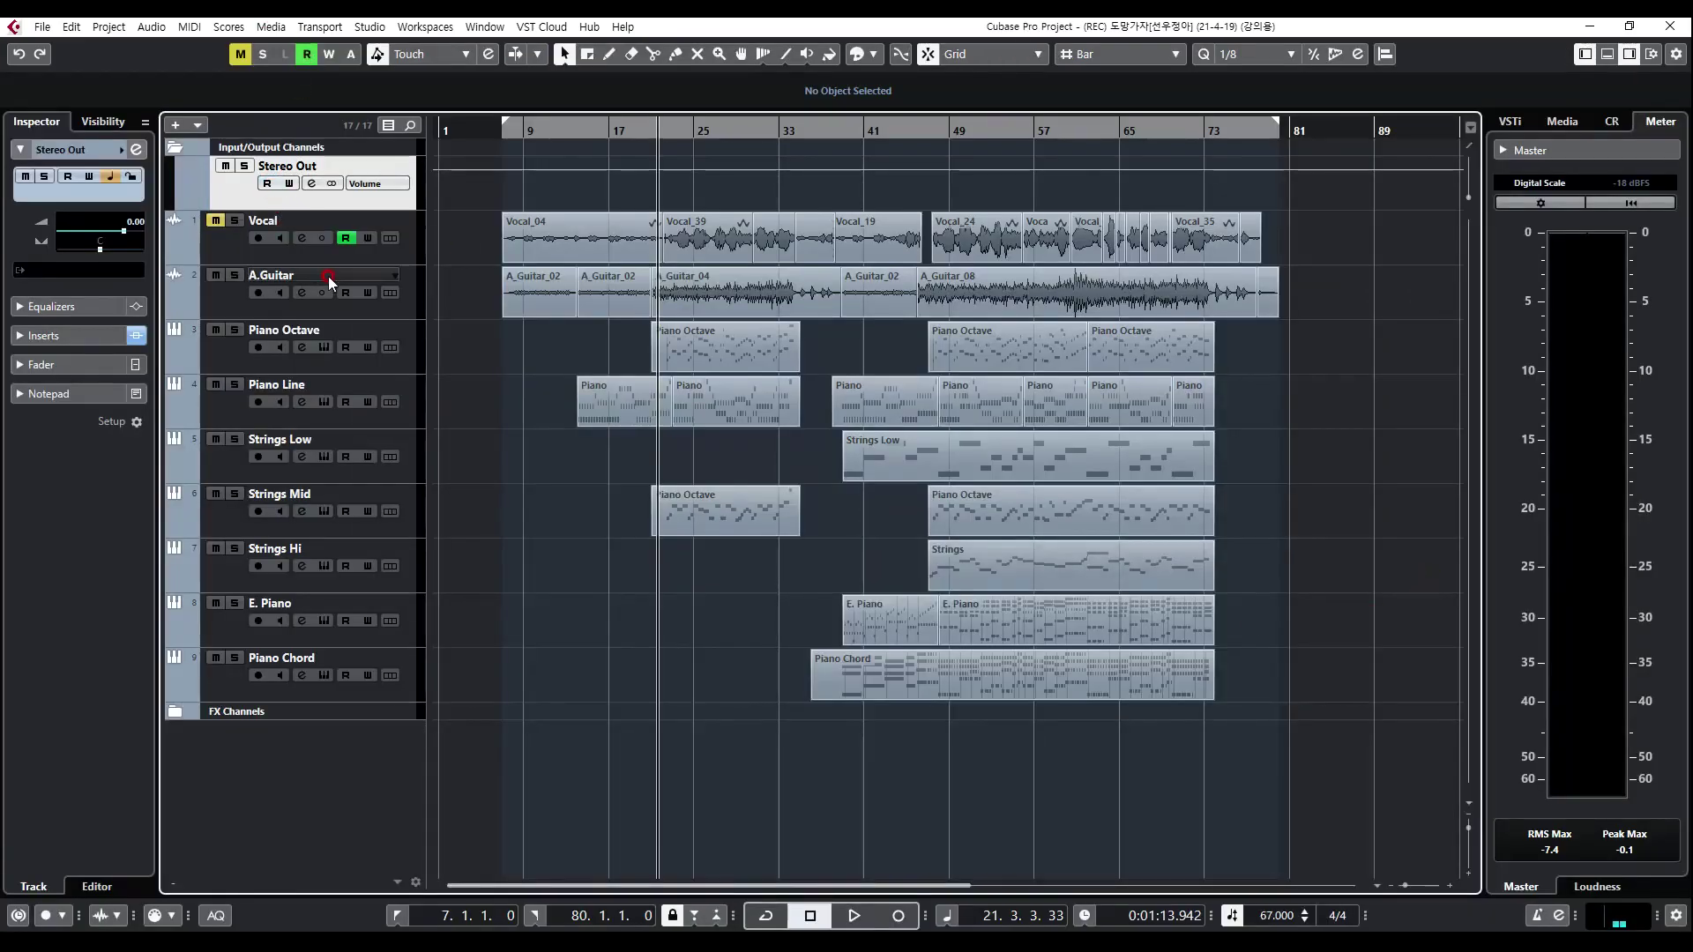
Step: Open the Stereo Out channel settings and inspect its MultibandCompressor and Limiter inserts
left_click(312, 184)
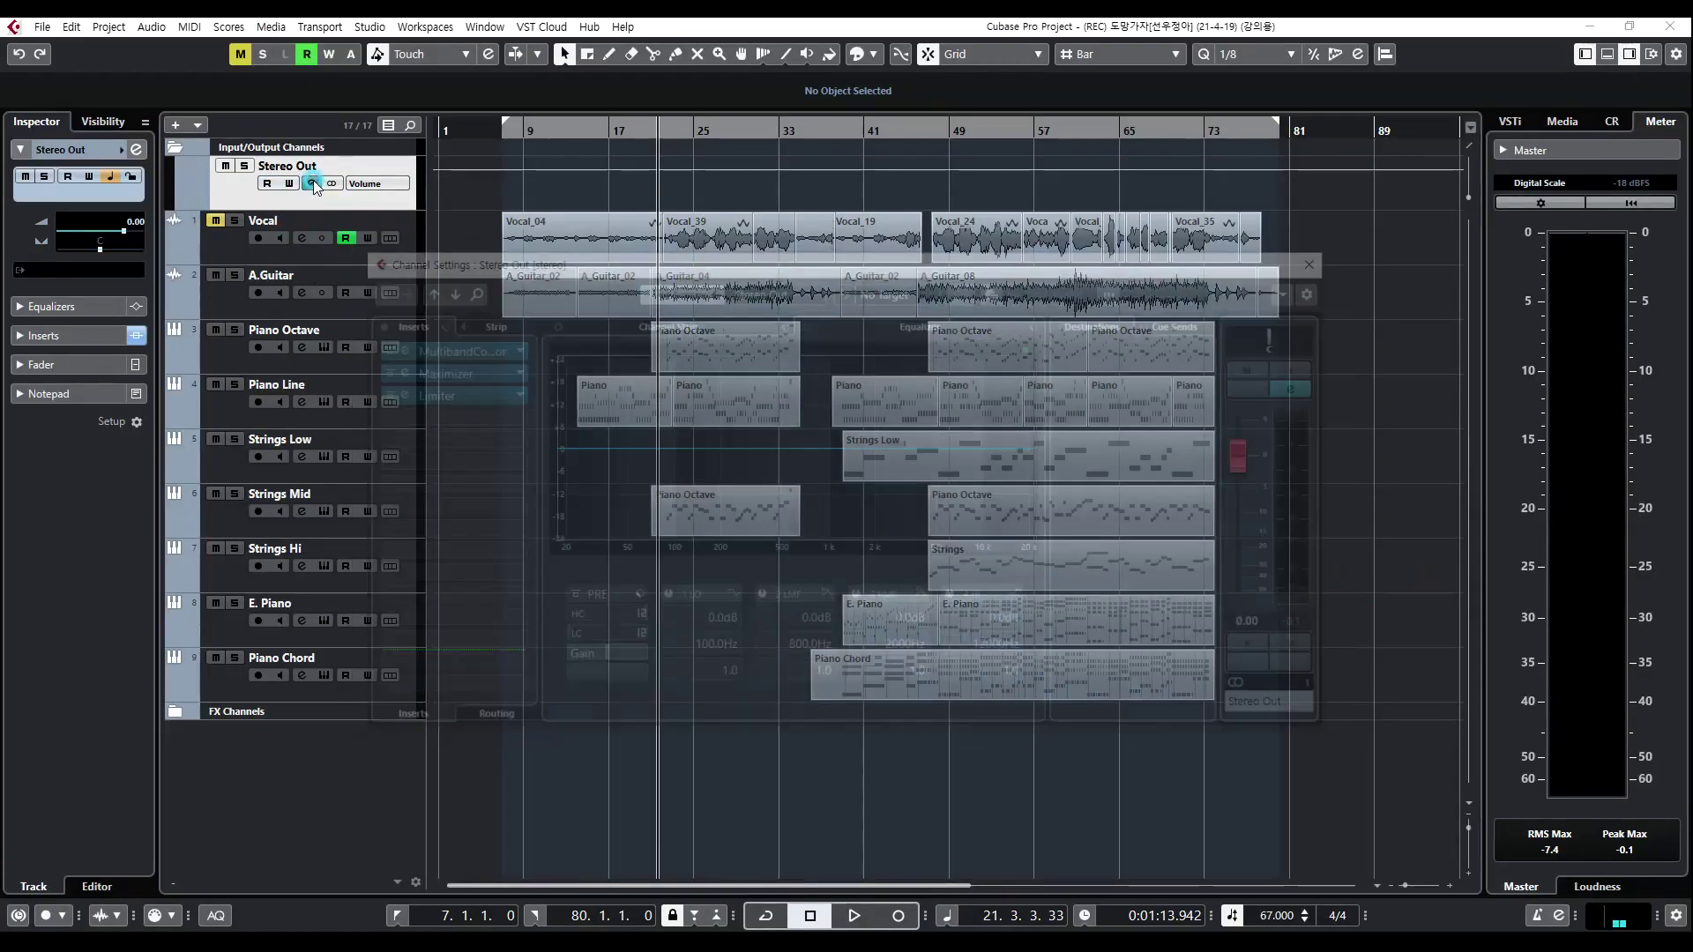
left_click(393, 347)
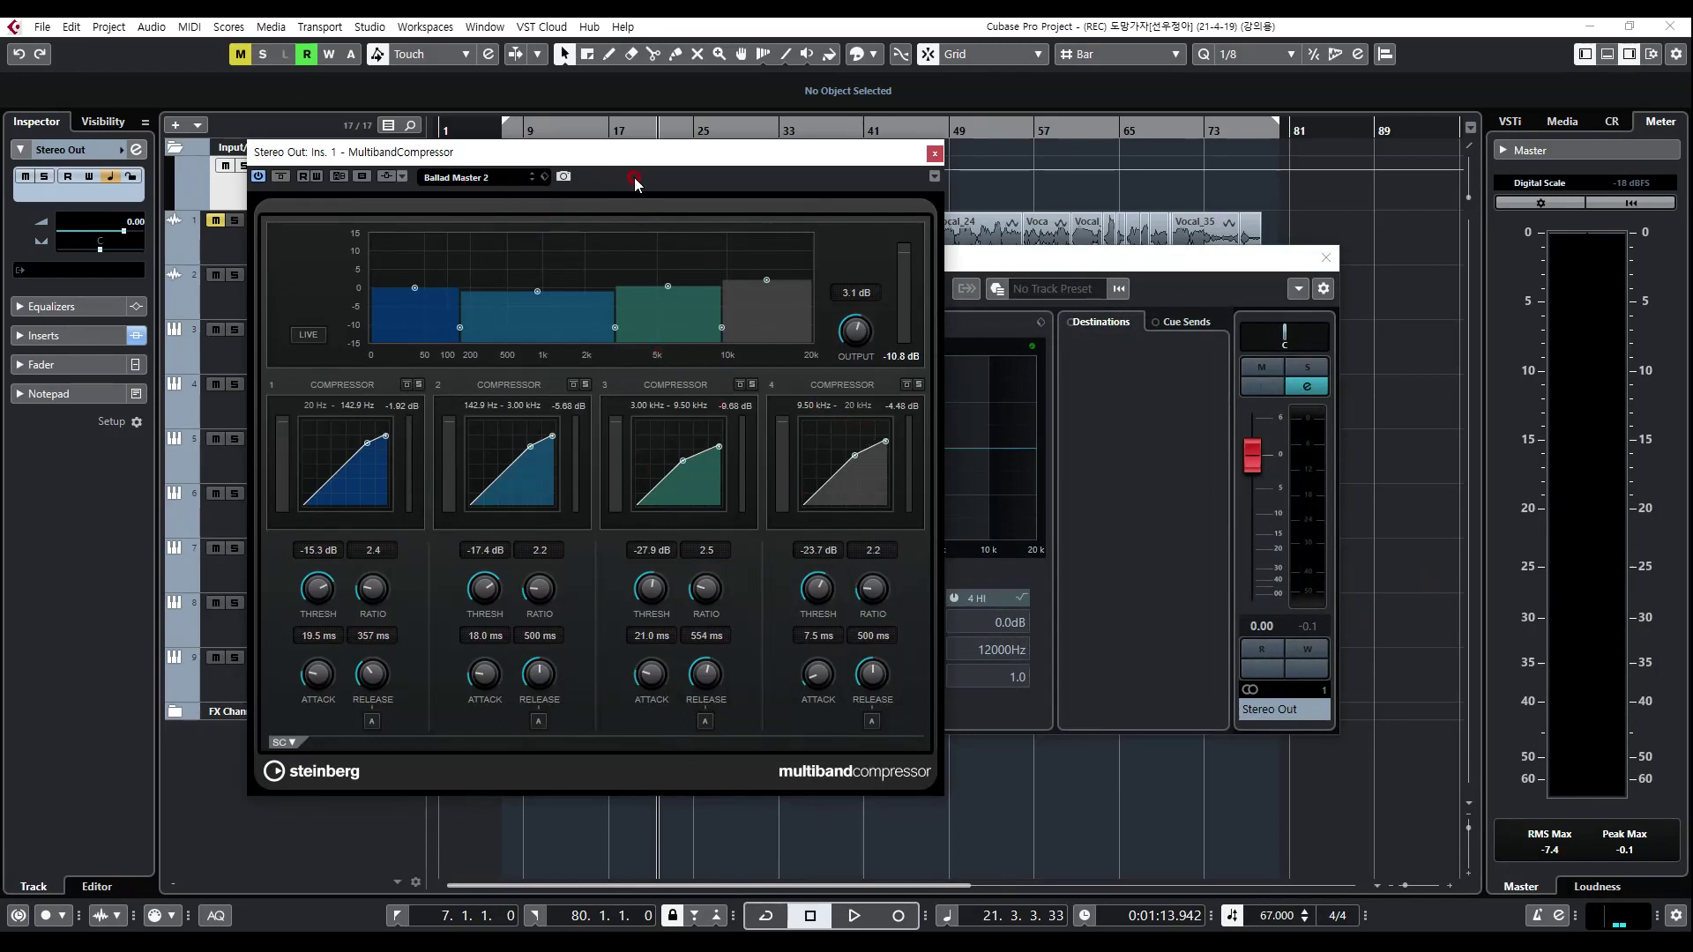
left_click(935, 156)
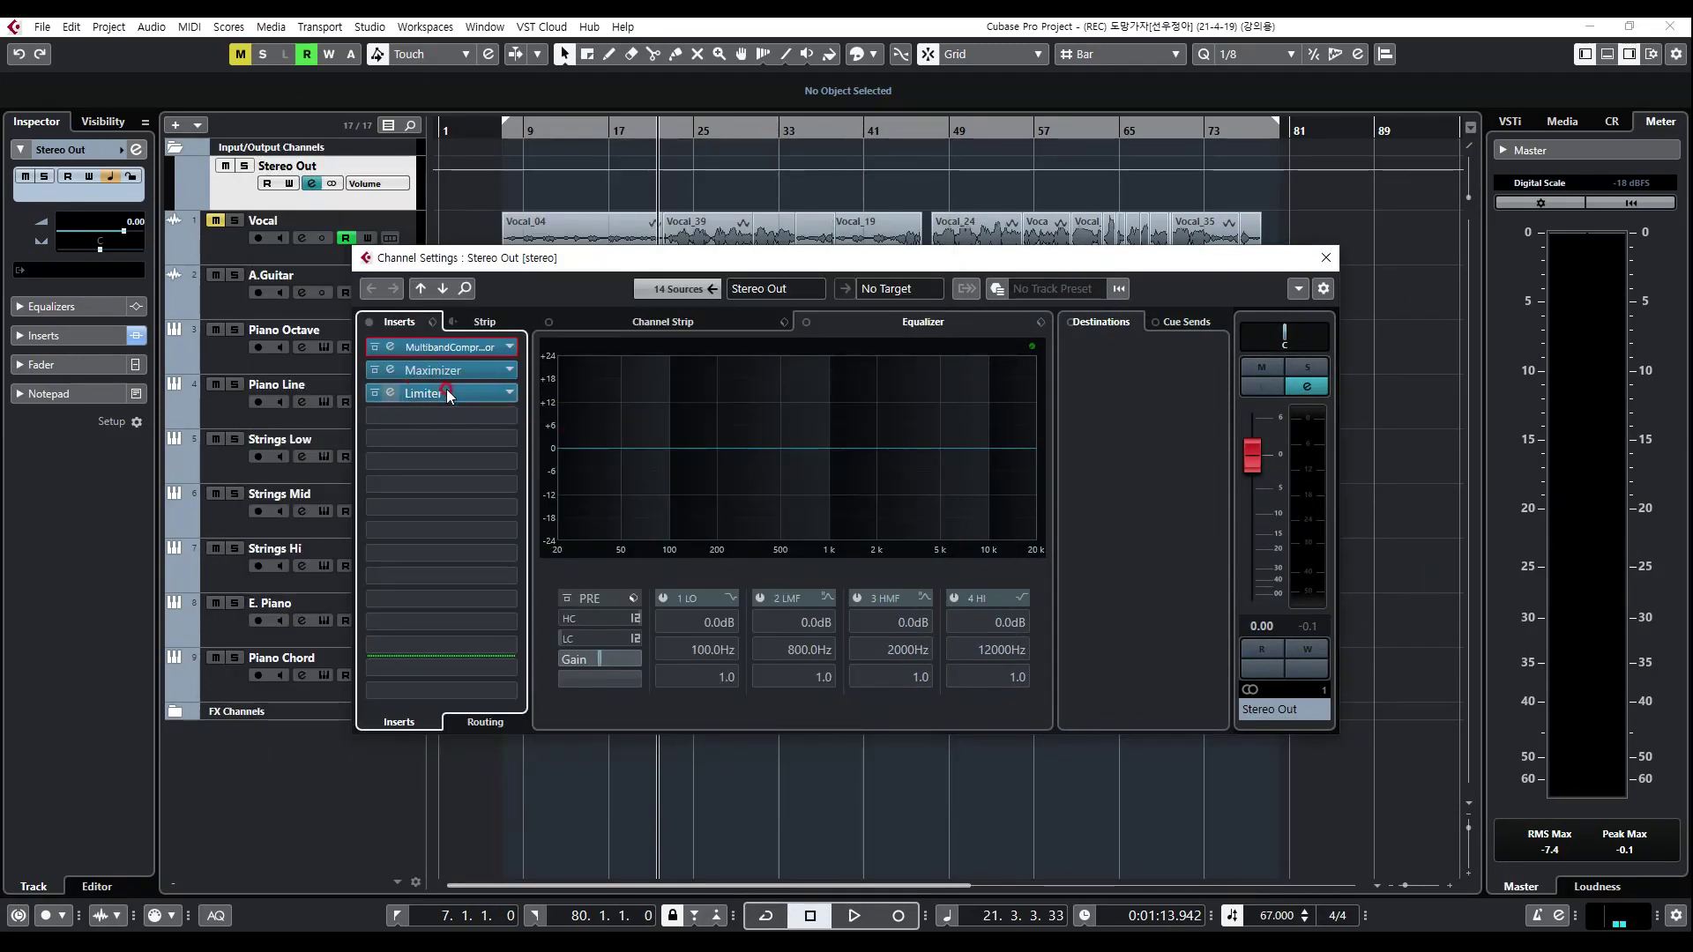
left_click(390, 393)
left_click_drag(1210, 160, 752, 176)
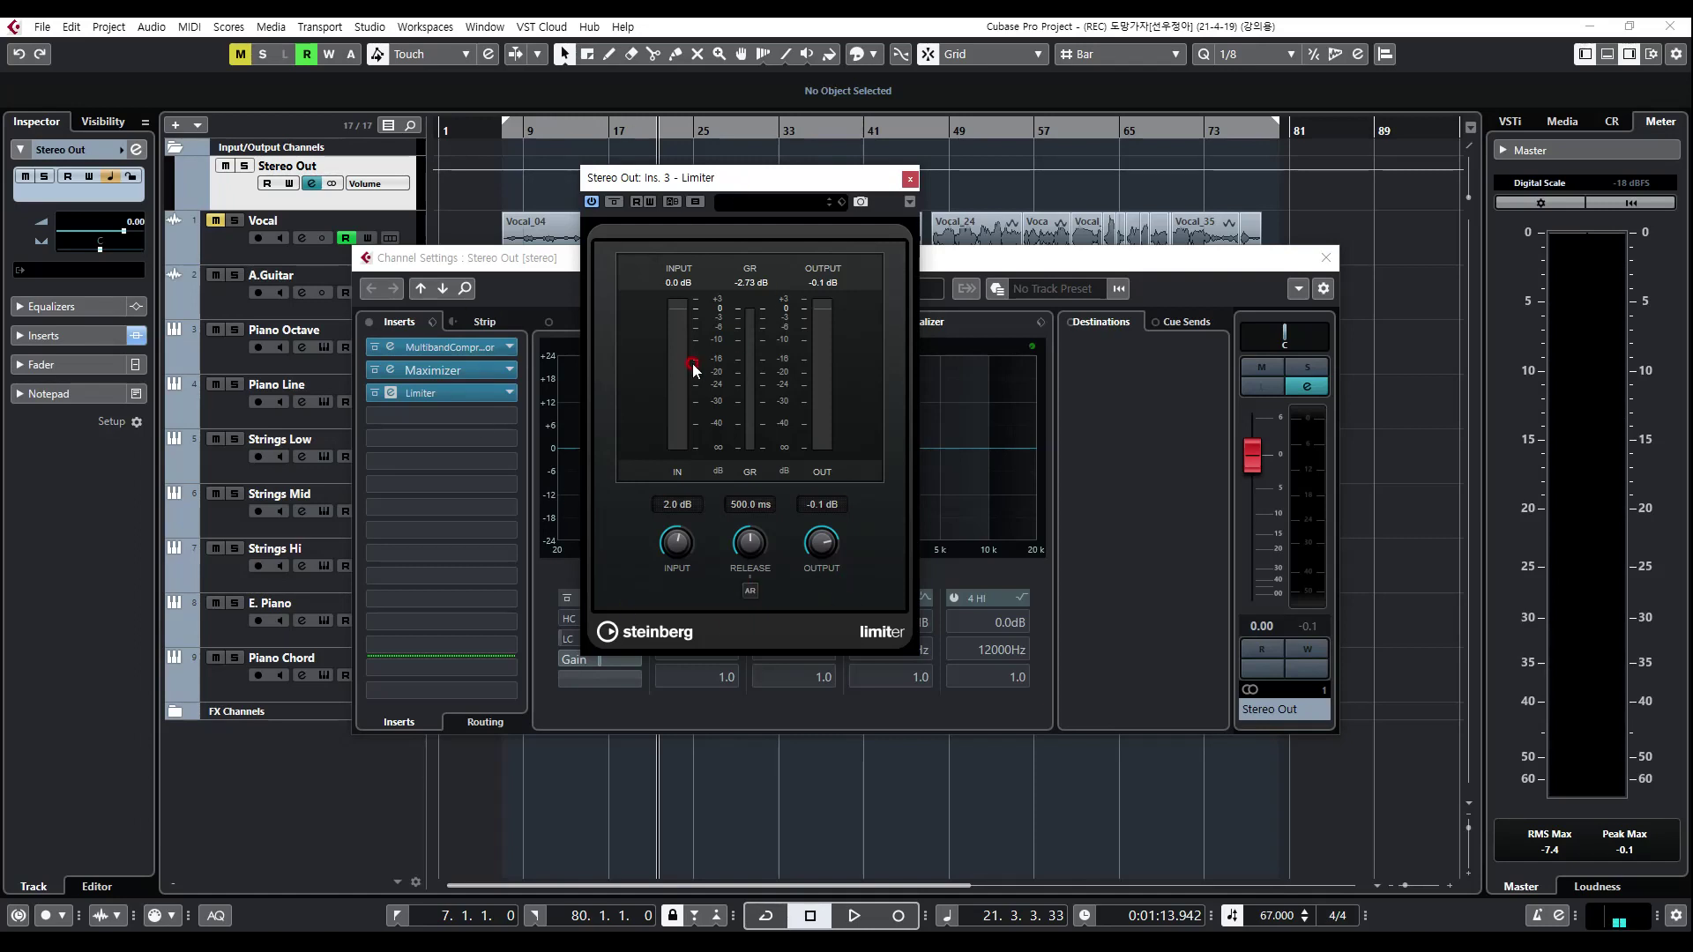
left_click(910, 179)
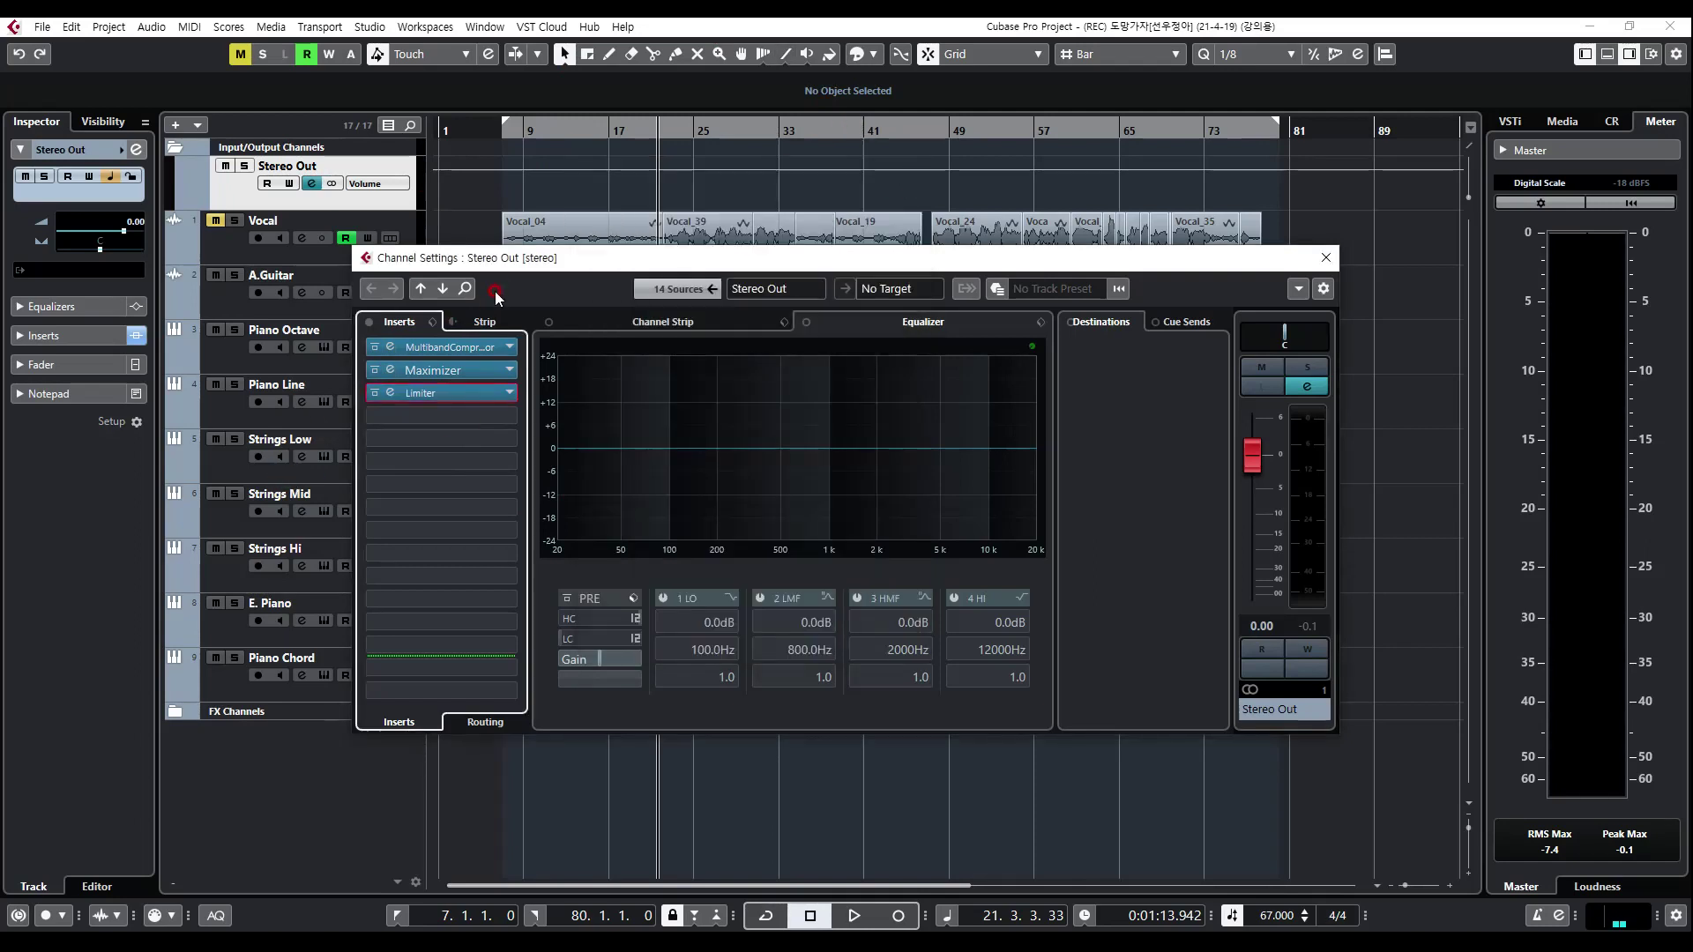
Step: Bypass the Limiter insert on the Stereo Out channel
left_click_drag(504, 264, 620, 204)
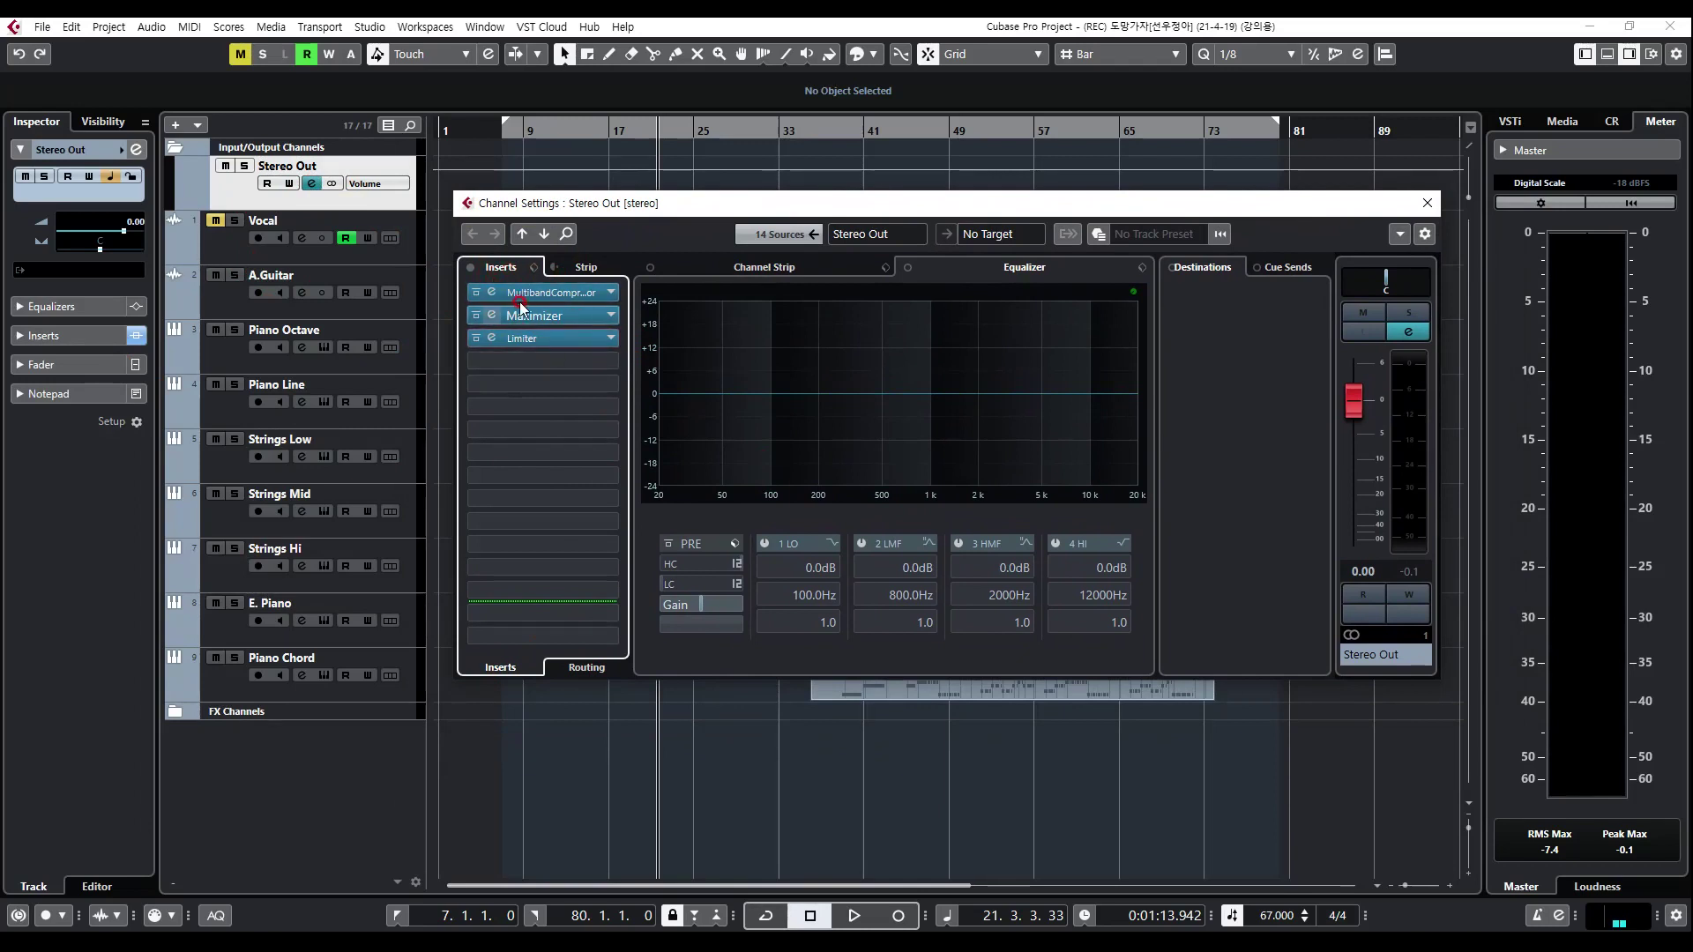
left_click(477, 338)
left_click_drag(774, 207, 741, 259)
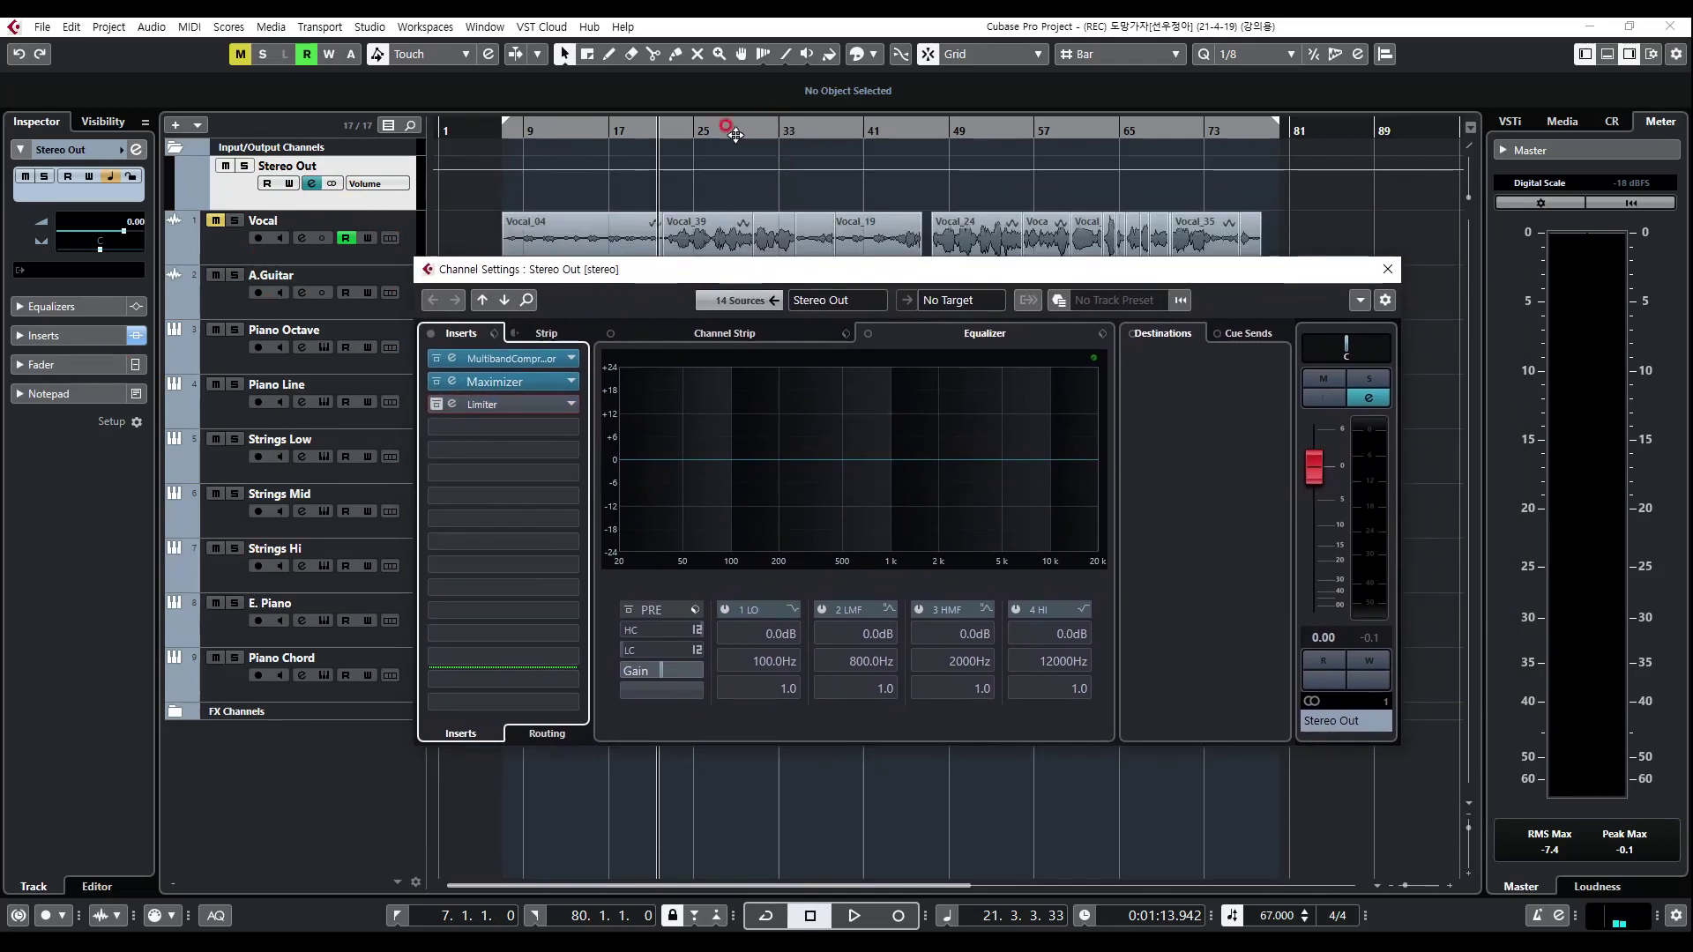
Step: Play the mix from around bar 23 without the Limiter, resetting the master meter's maximum values during playback
left_click(710, 130)
left_click(673, 130)
key("space")
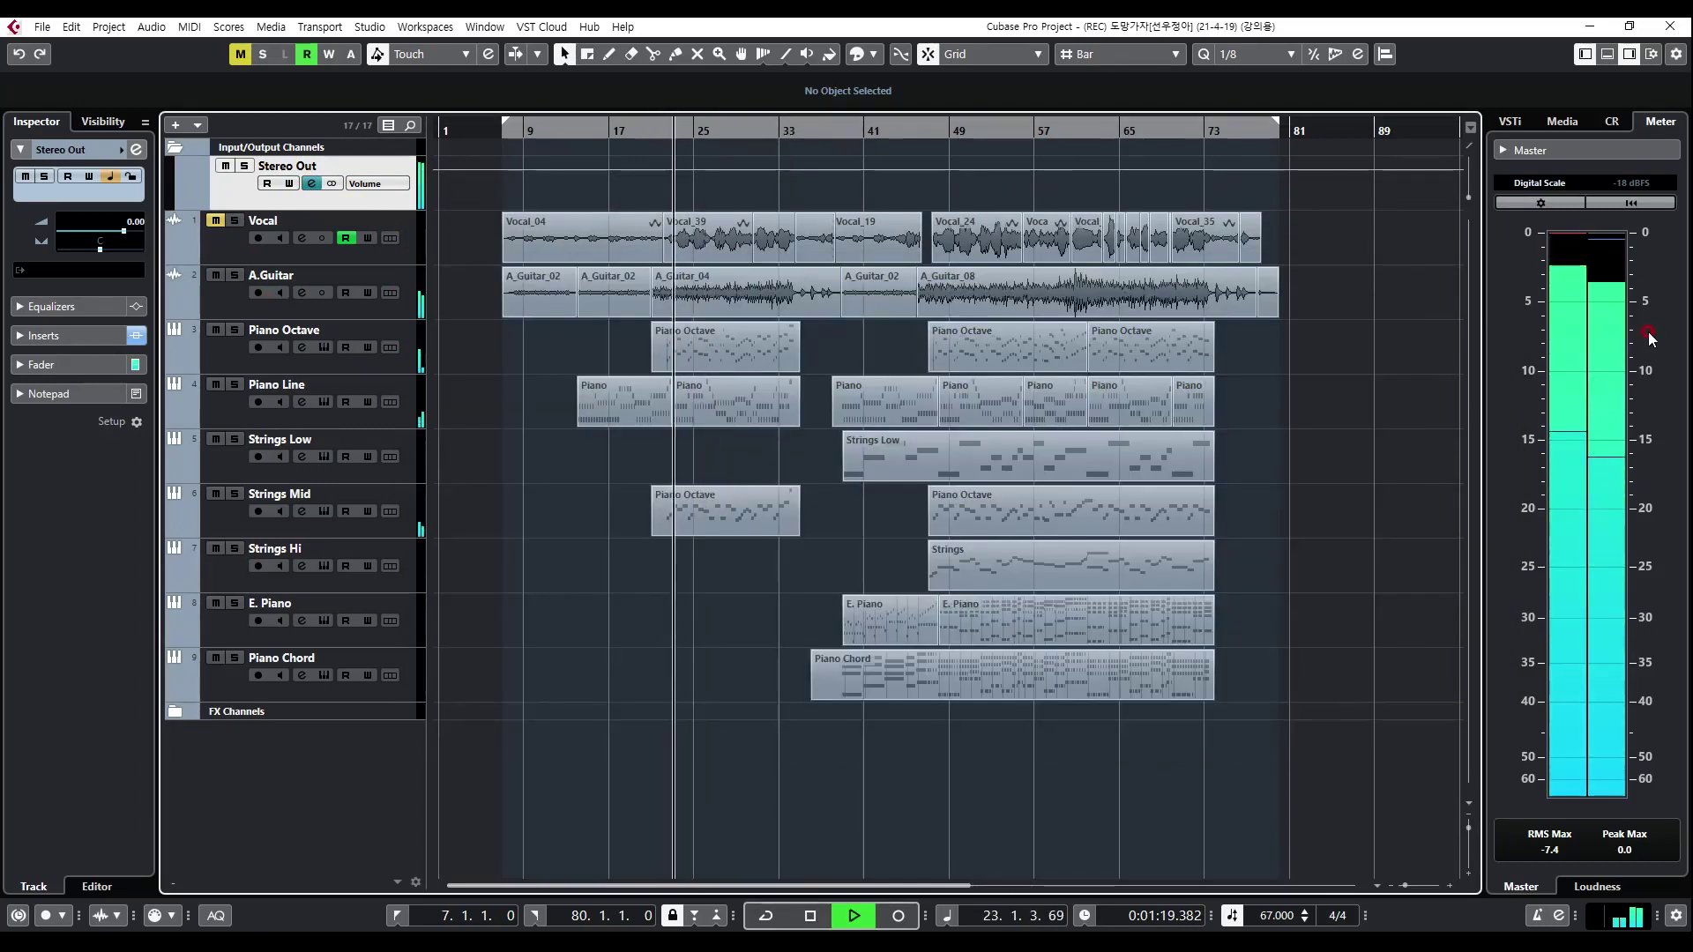
left_click(1618, 847)
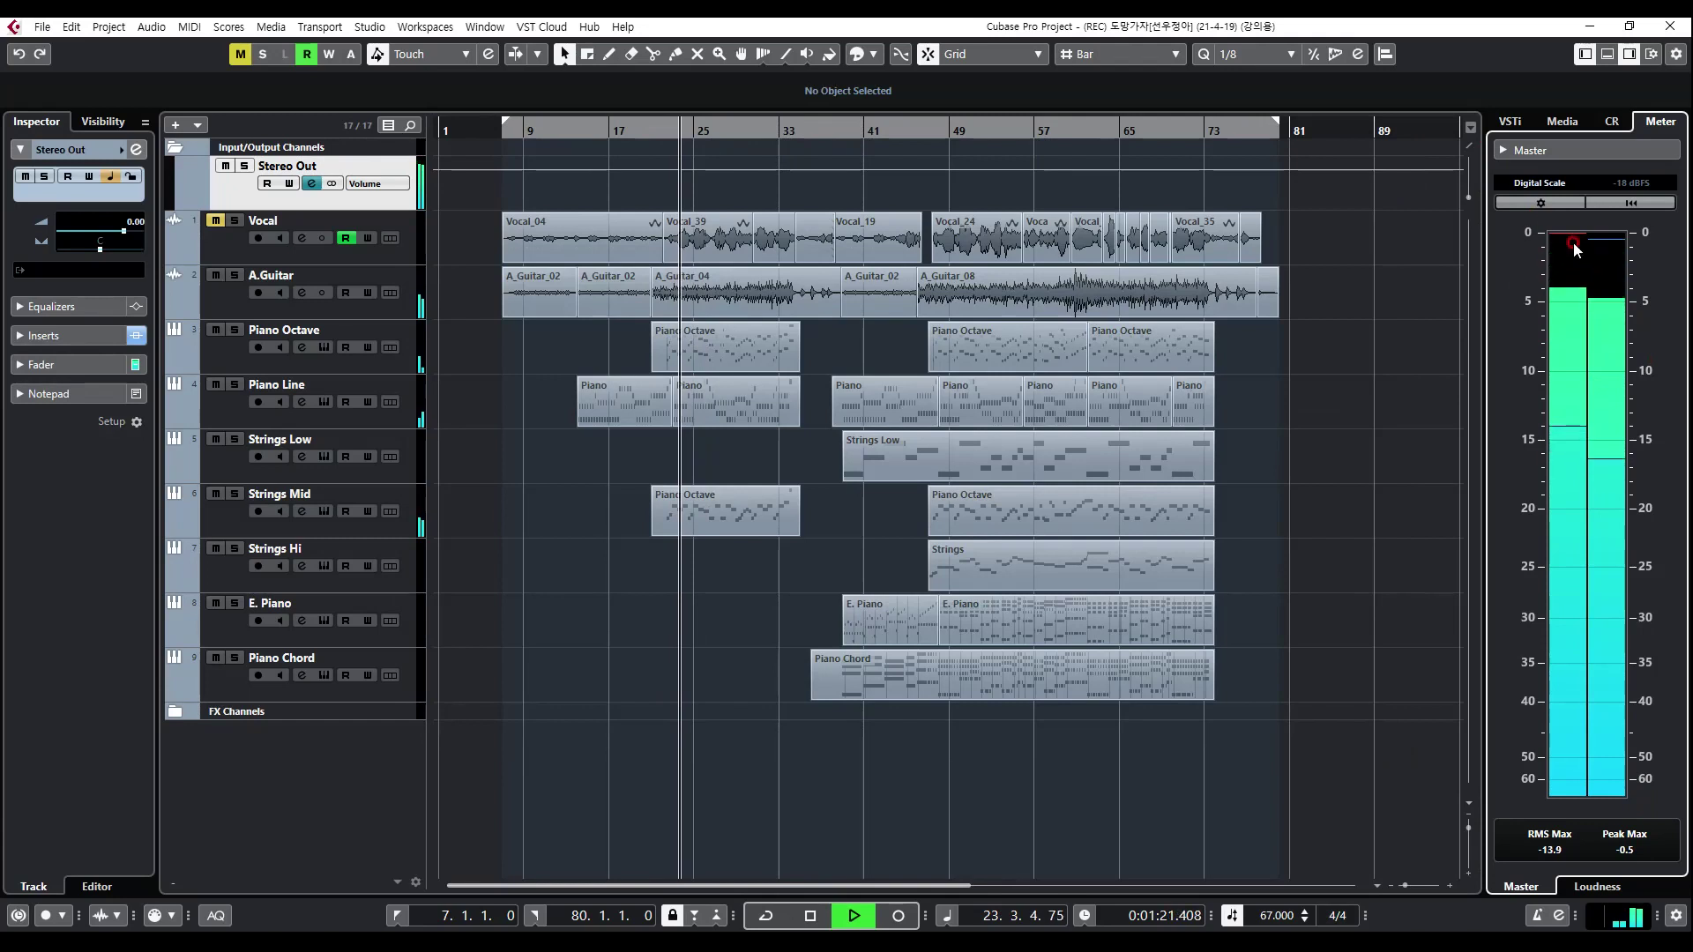
key("space")
Step: Play a short passage from around bar 56 to check the master peak level without the Limiter
left_click(1023, 130)
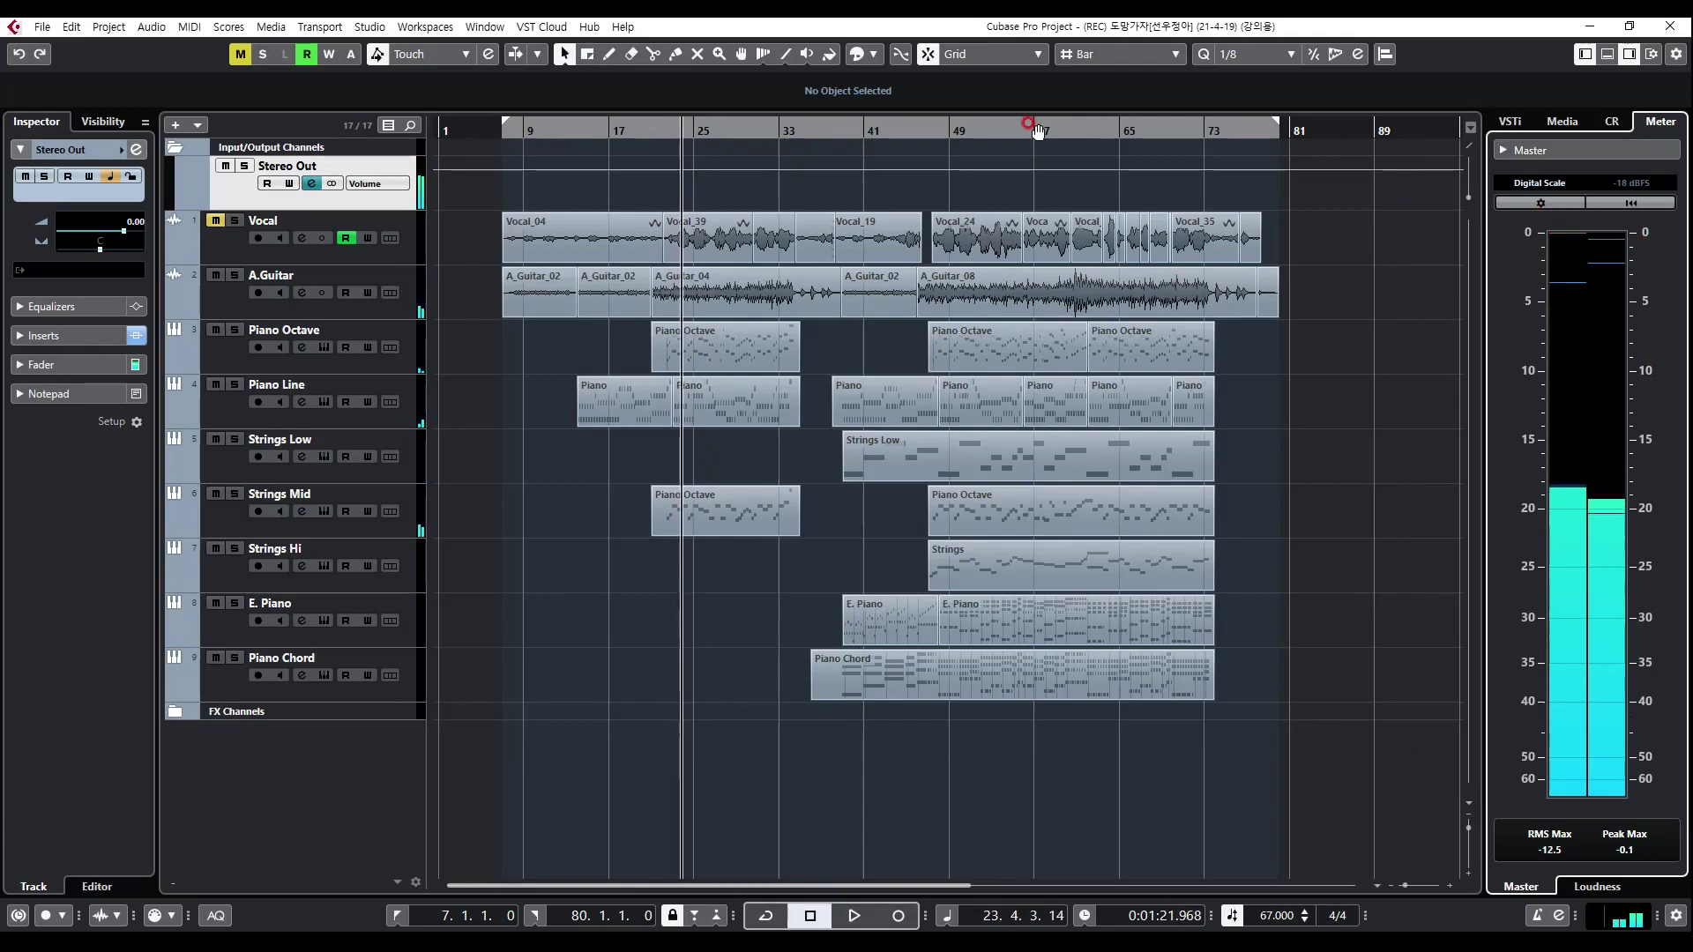
key("space")
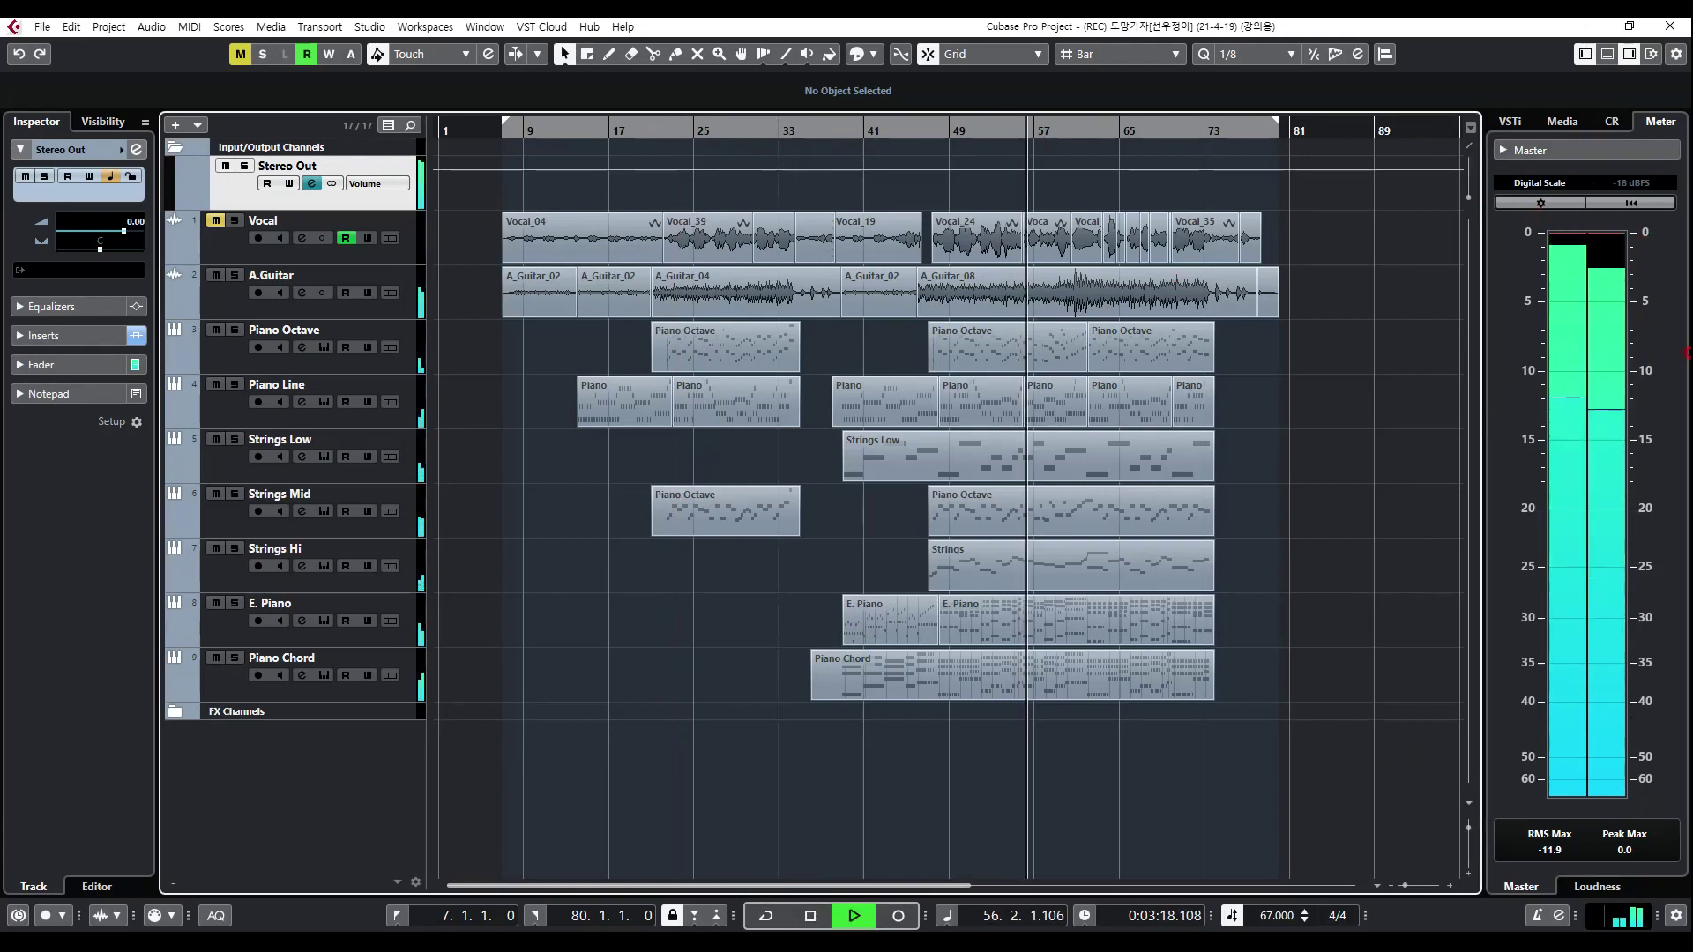
key("space")
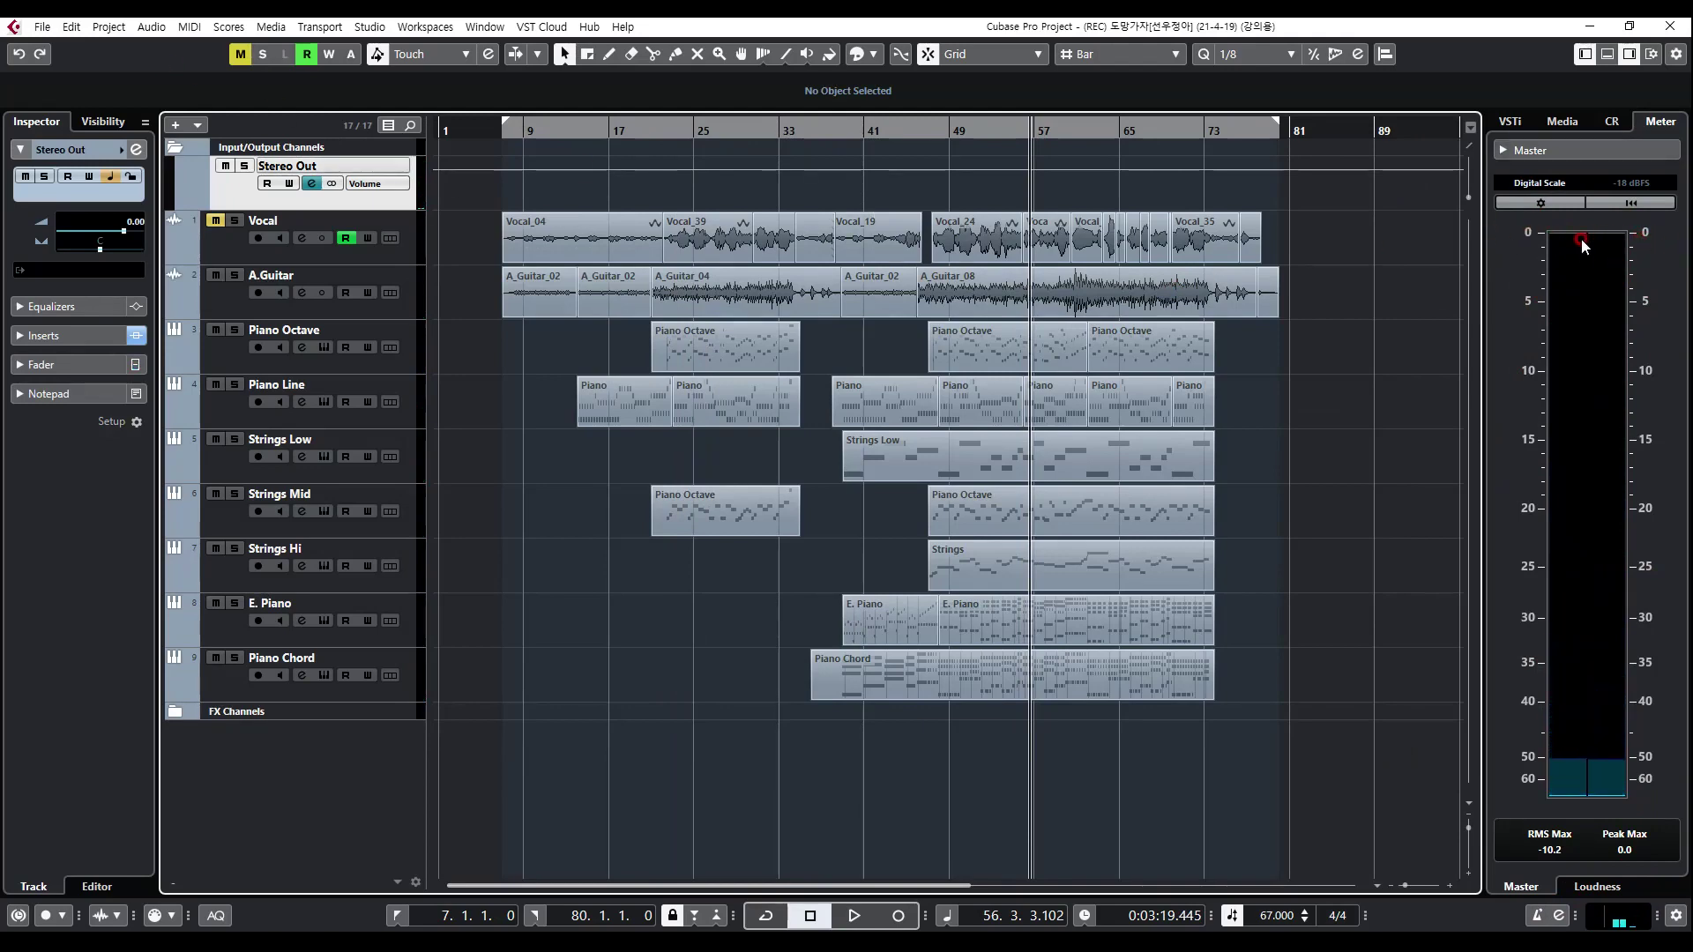
Step: Reactivate the bypassed Limiter on Stereo Out and look over its settings
left_click(313, 183)
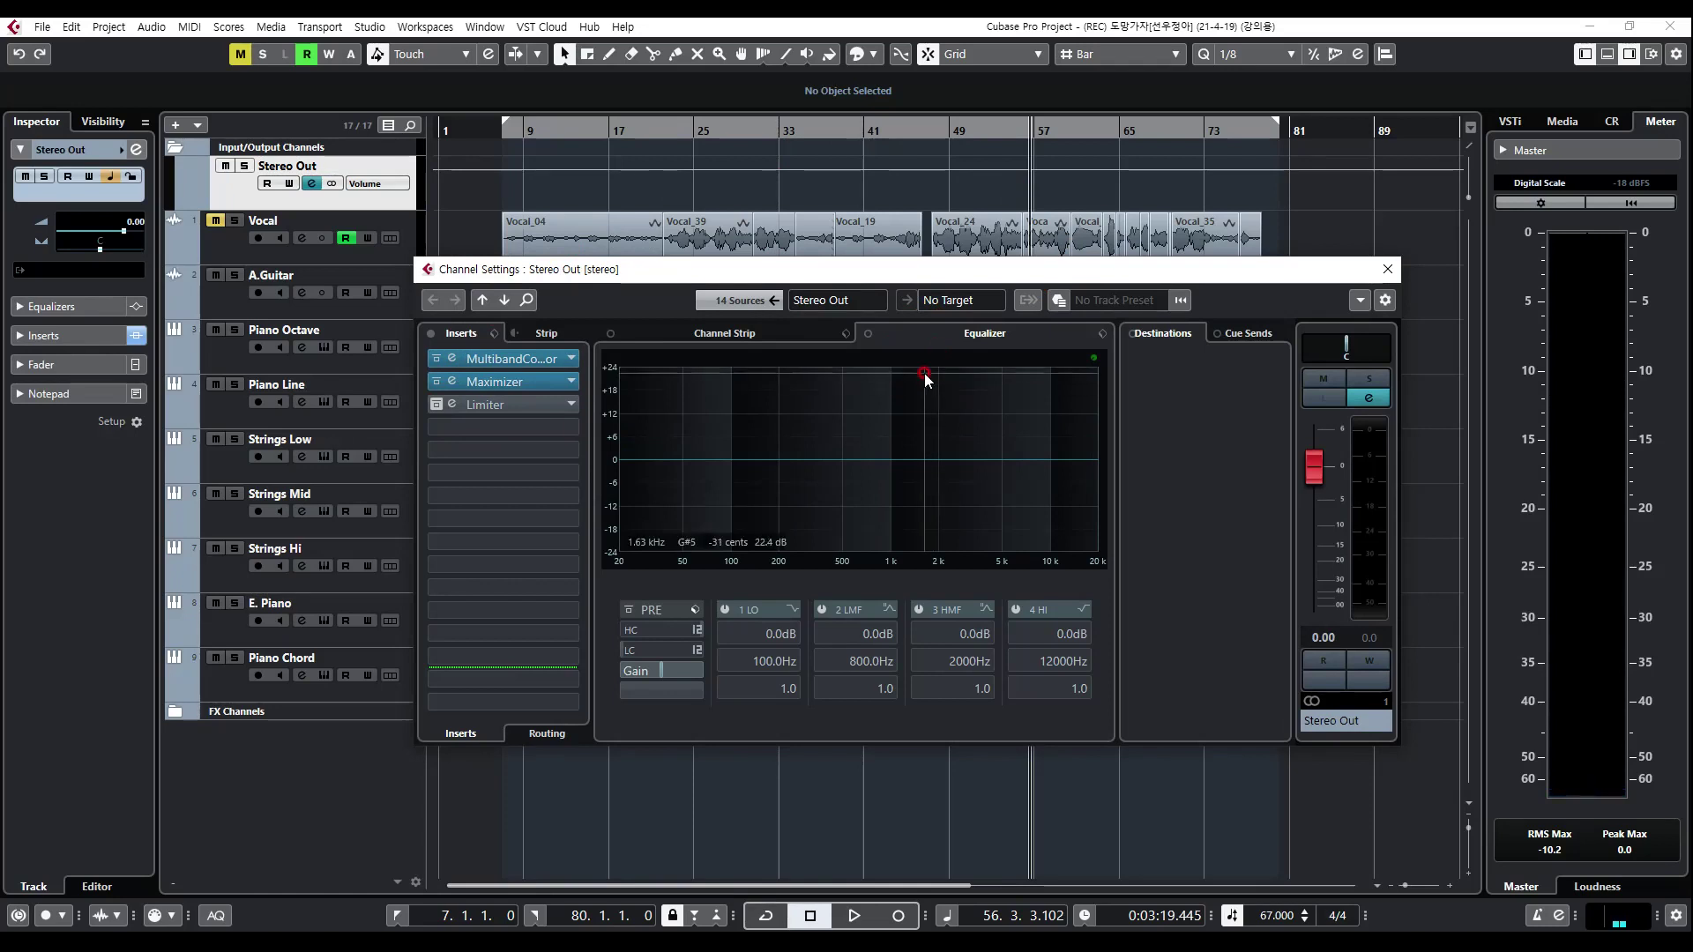
left_click(435, 405)
left_click(452, 404)
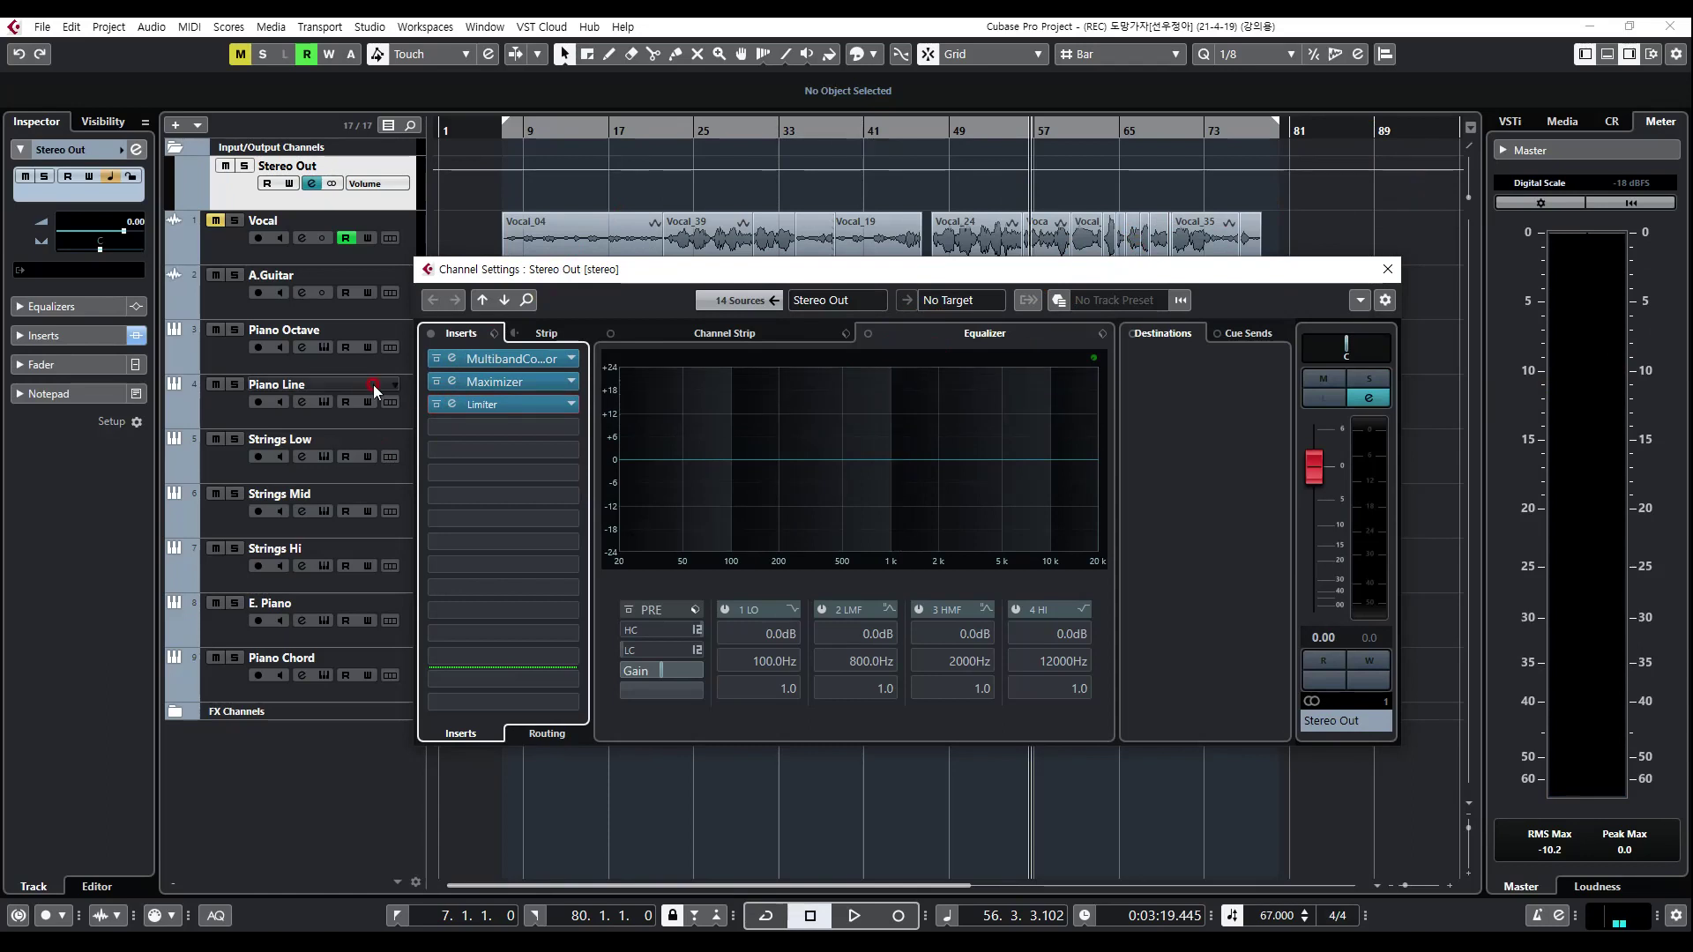
left_click(452, 404)
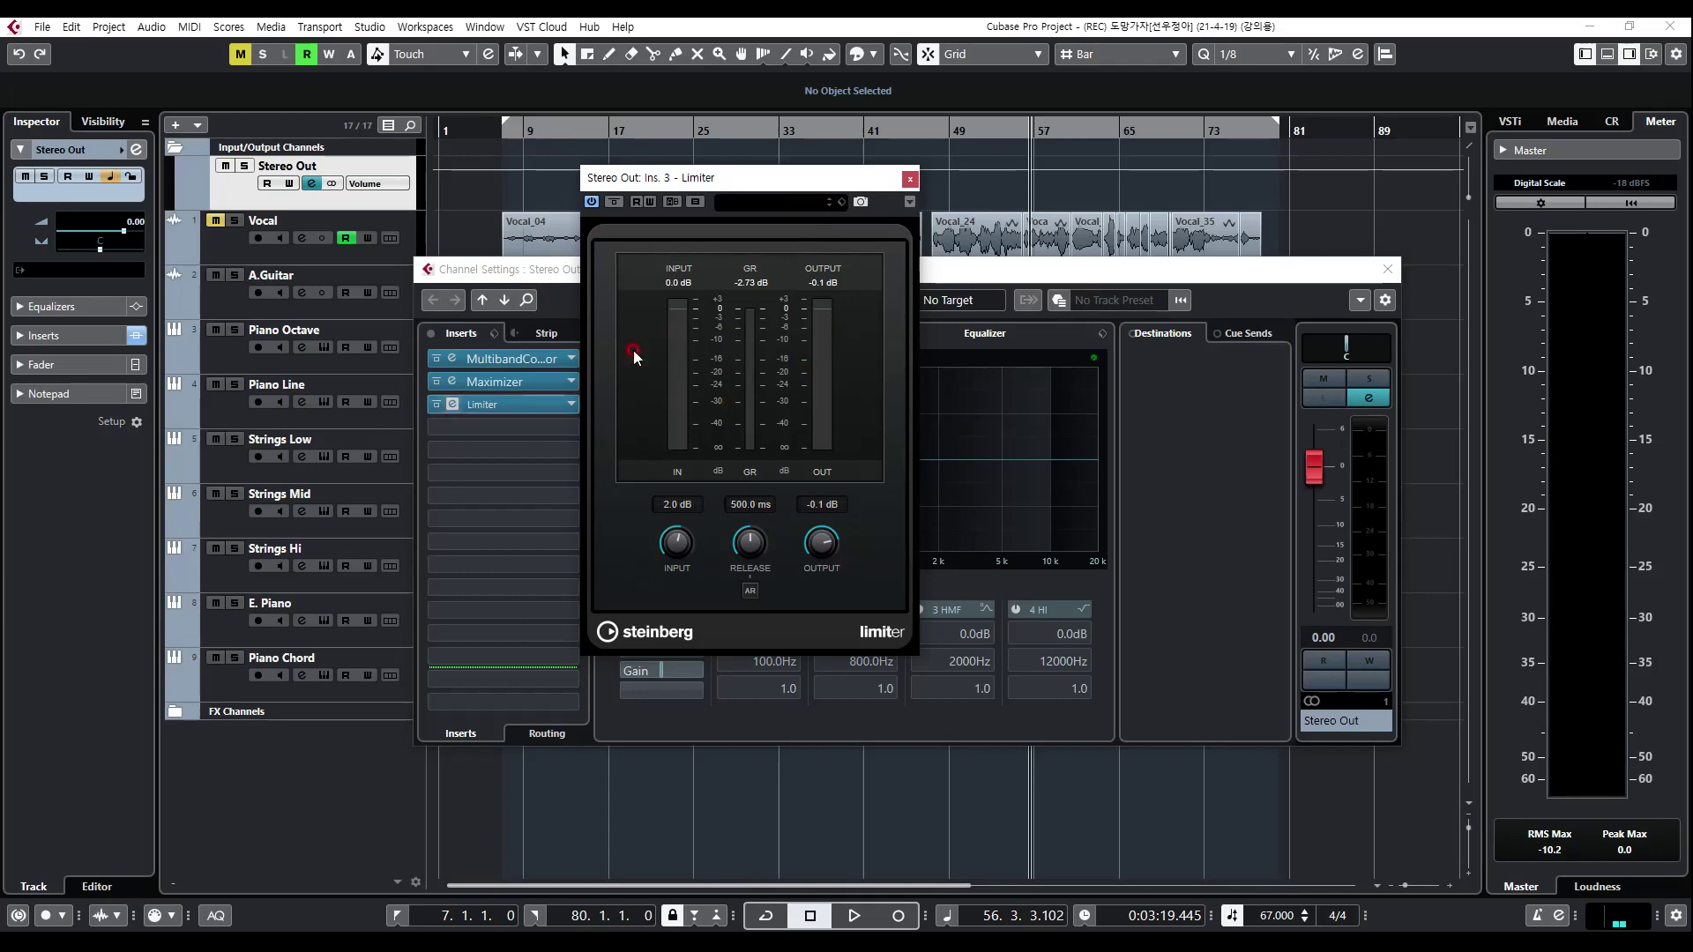
left_click(909, 179)
Step: Load a fresh Limiter from the Dynamics category into the third insert slot of Stereo Out
left_click(569, 407)
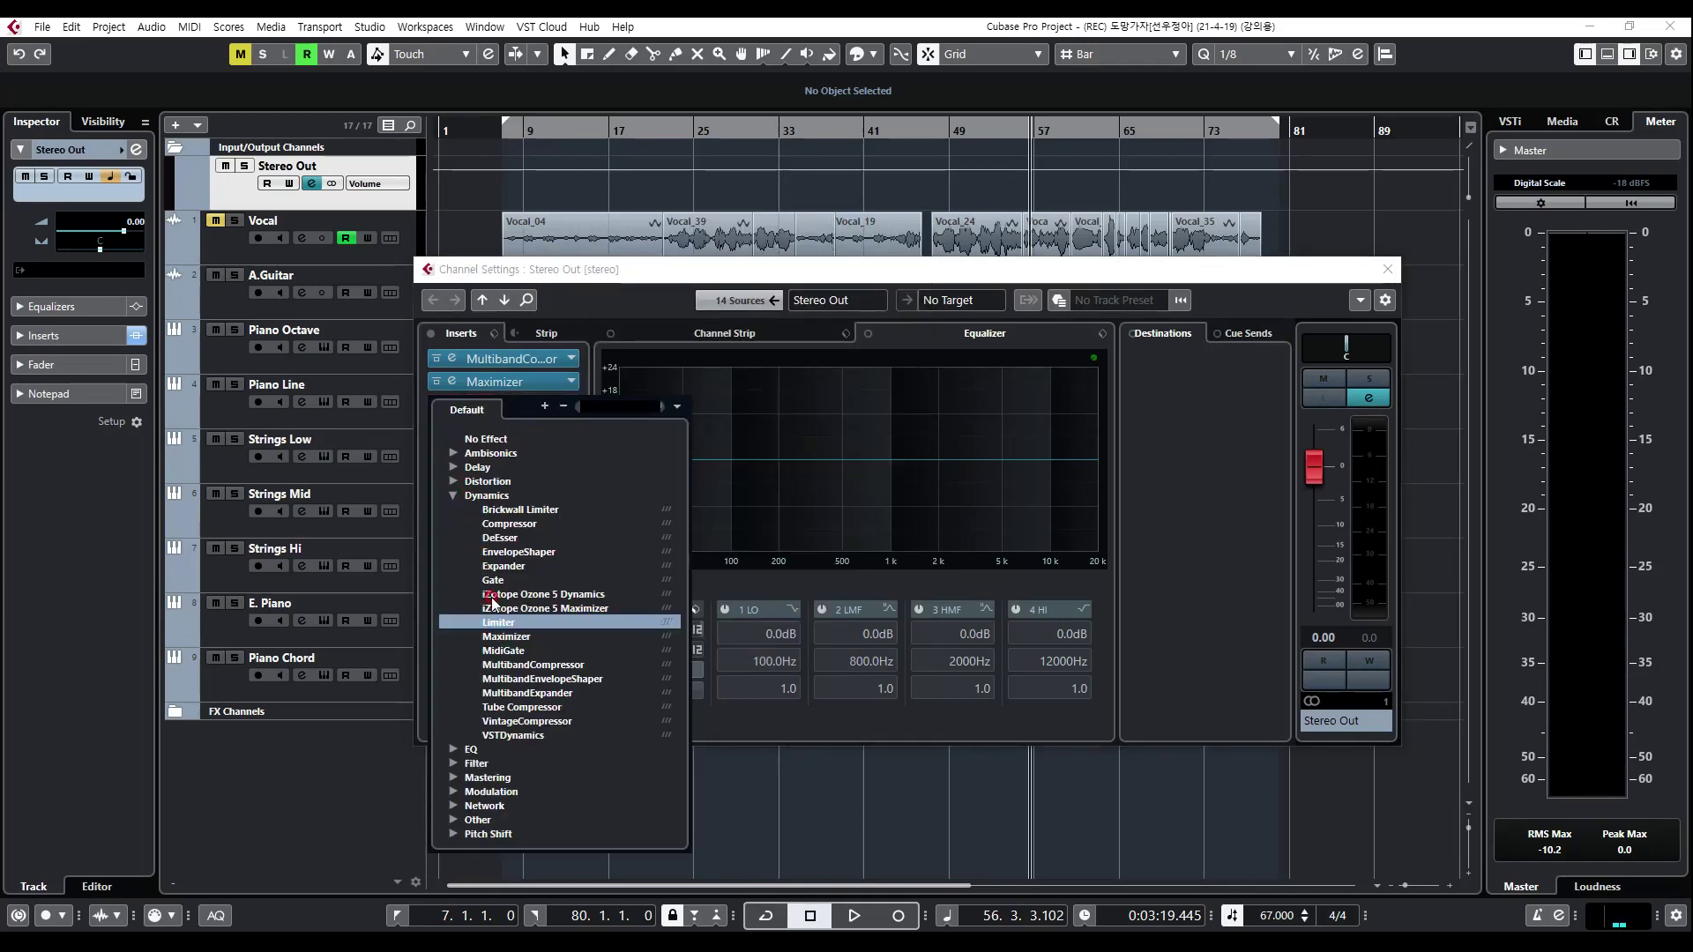
left_click(453, 497)
left_click(453, 496)
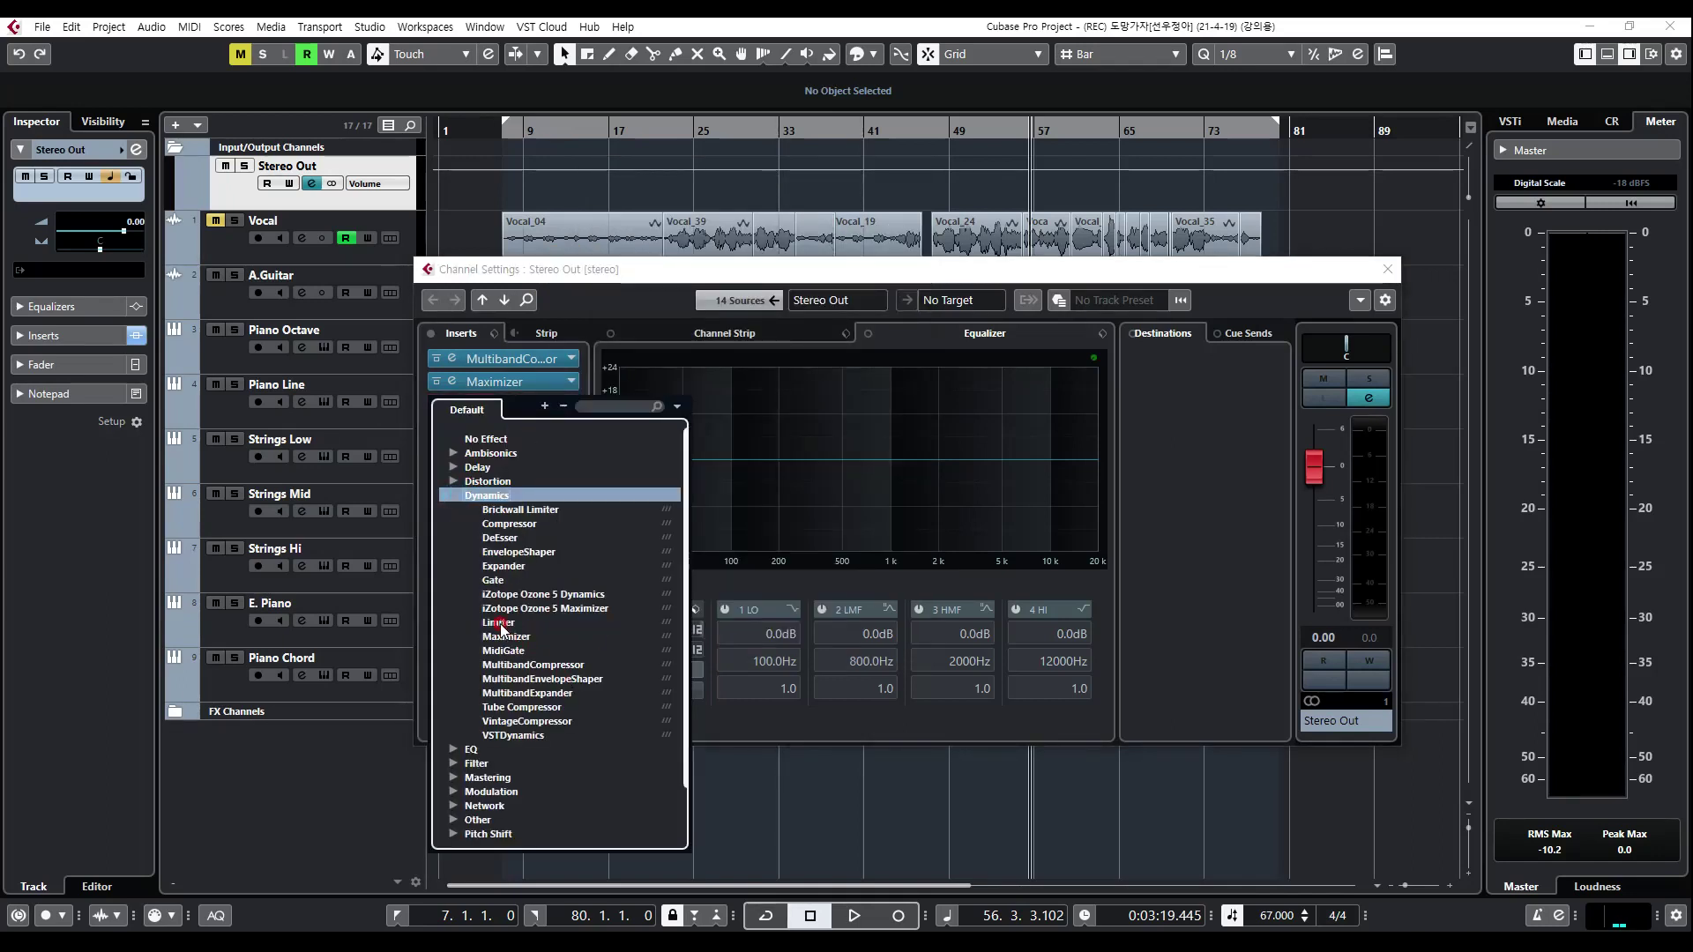
left_click(468, 500)
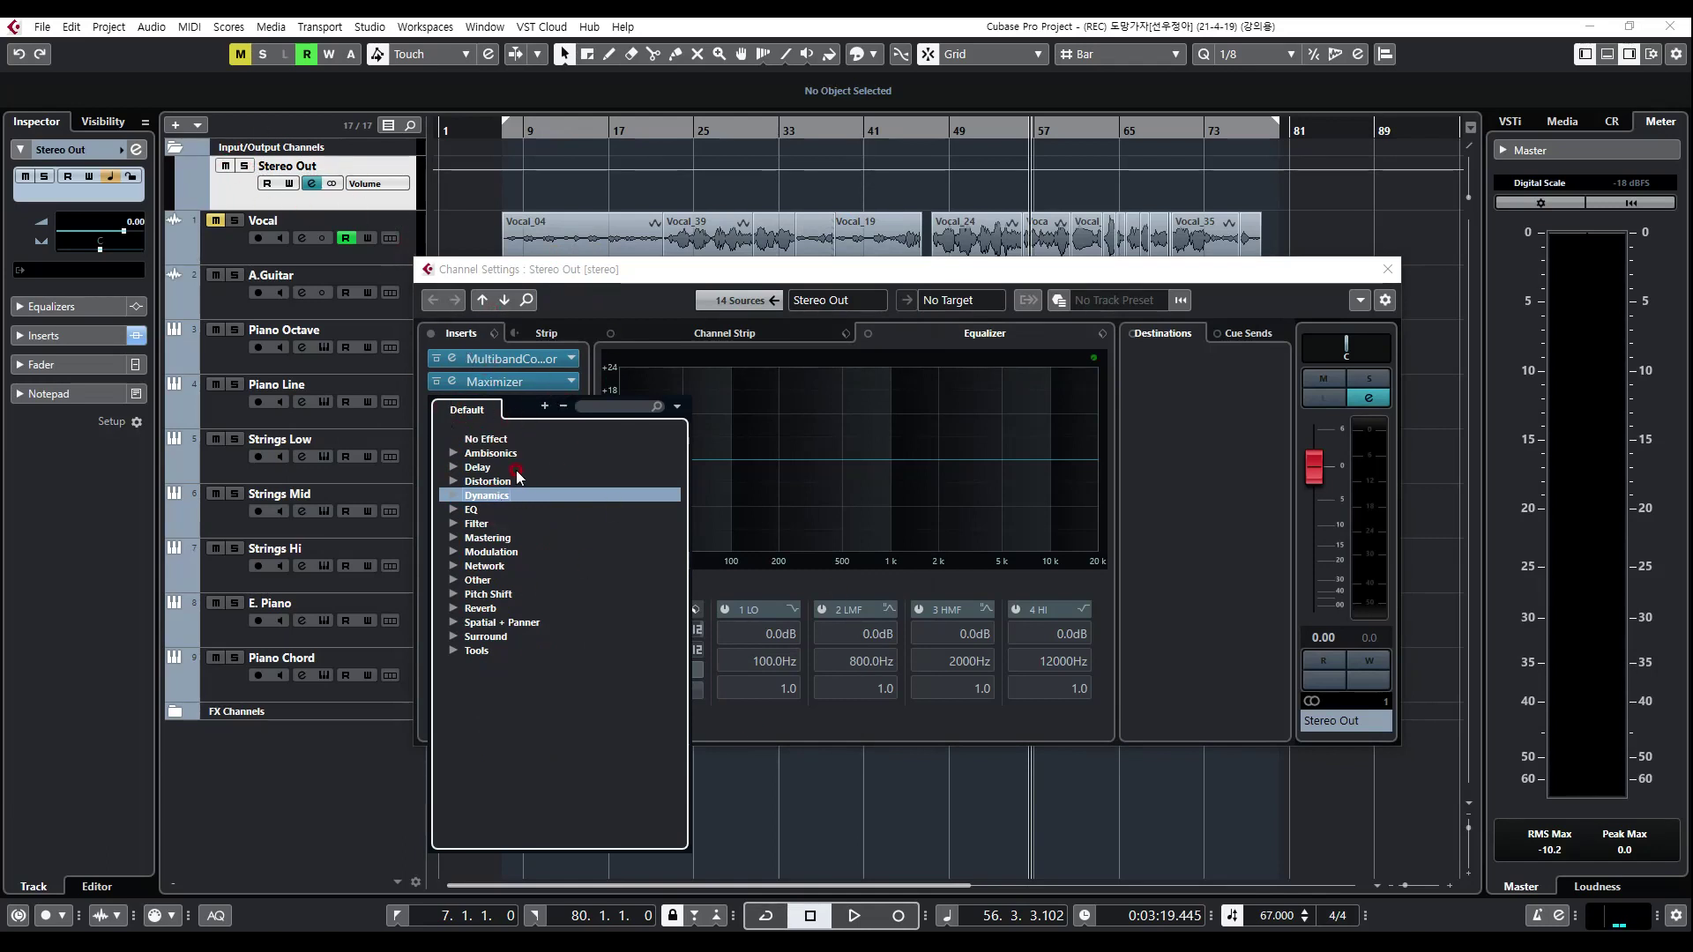
left_click(453, 494)
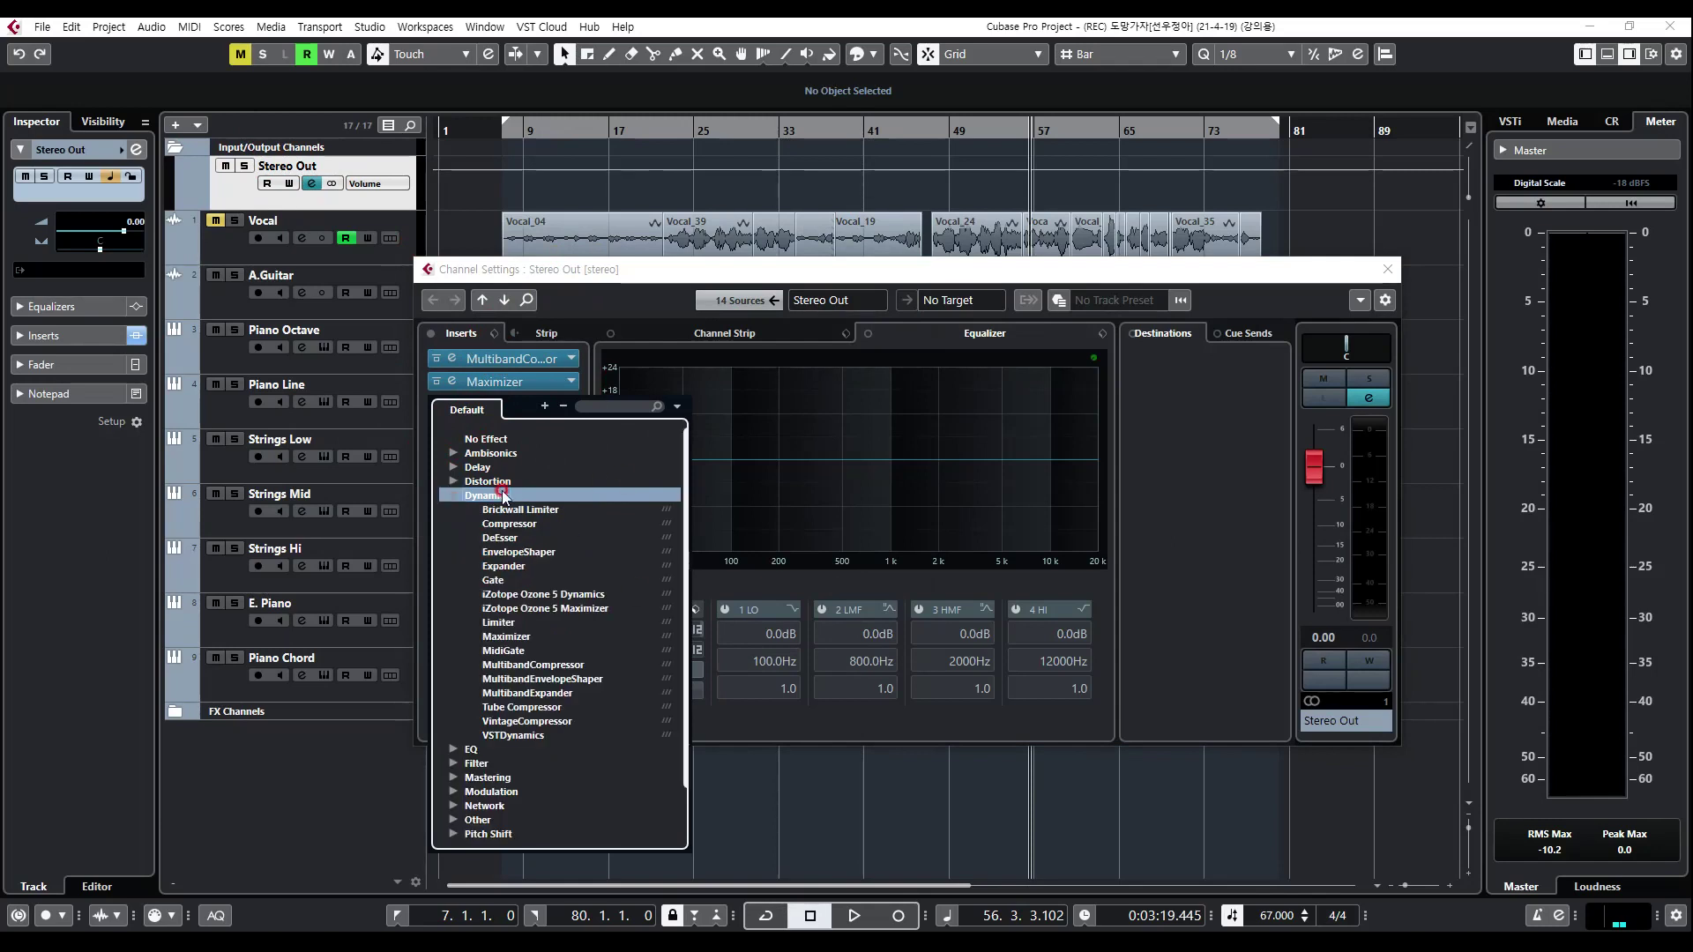
left_click(497, 622)
left_click(798, 526)
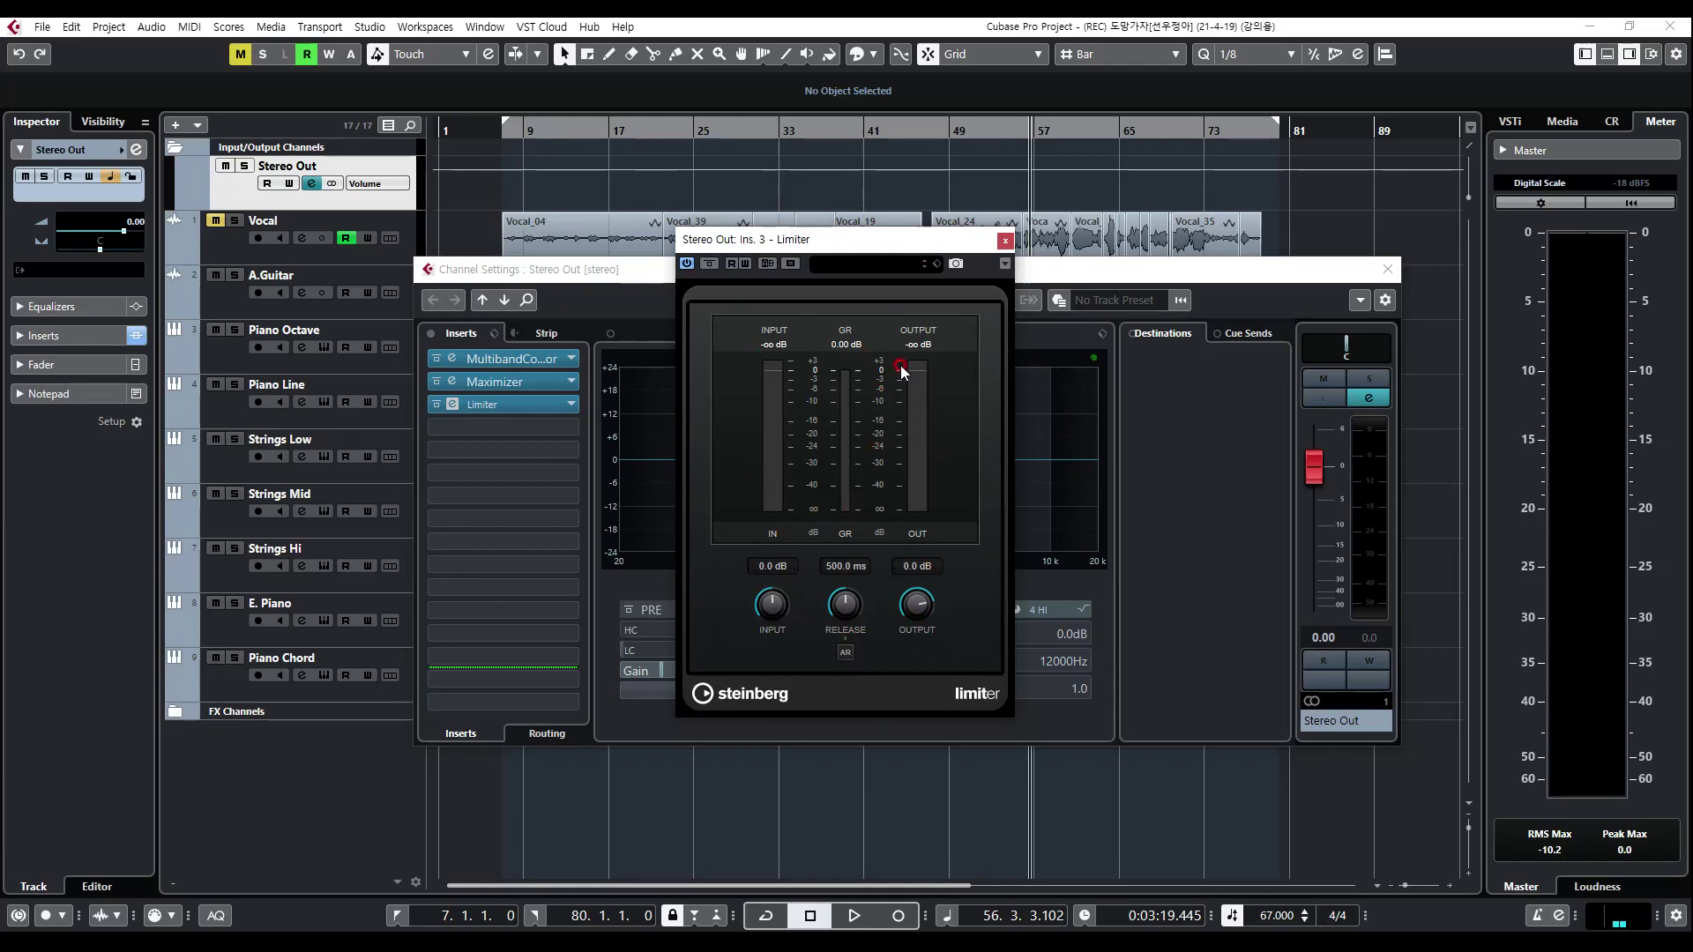
Step: Browse the Limiter's presets, including the mastering ones, and close the list without loading any
left_click(866, 263)
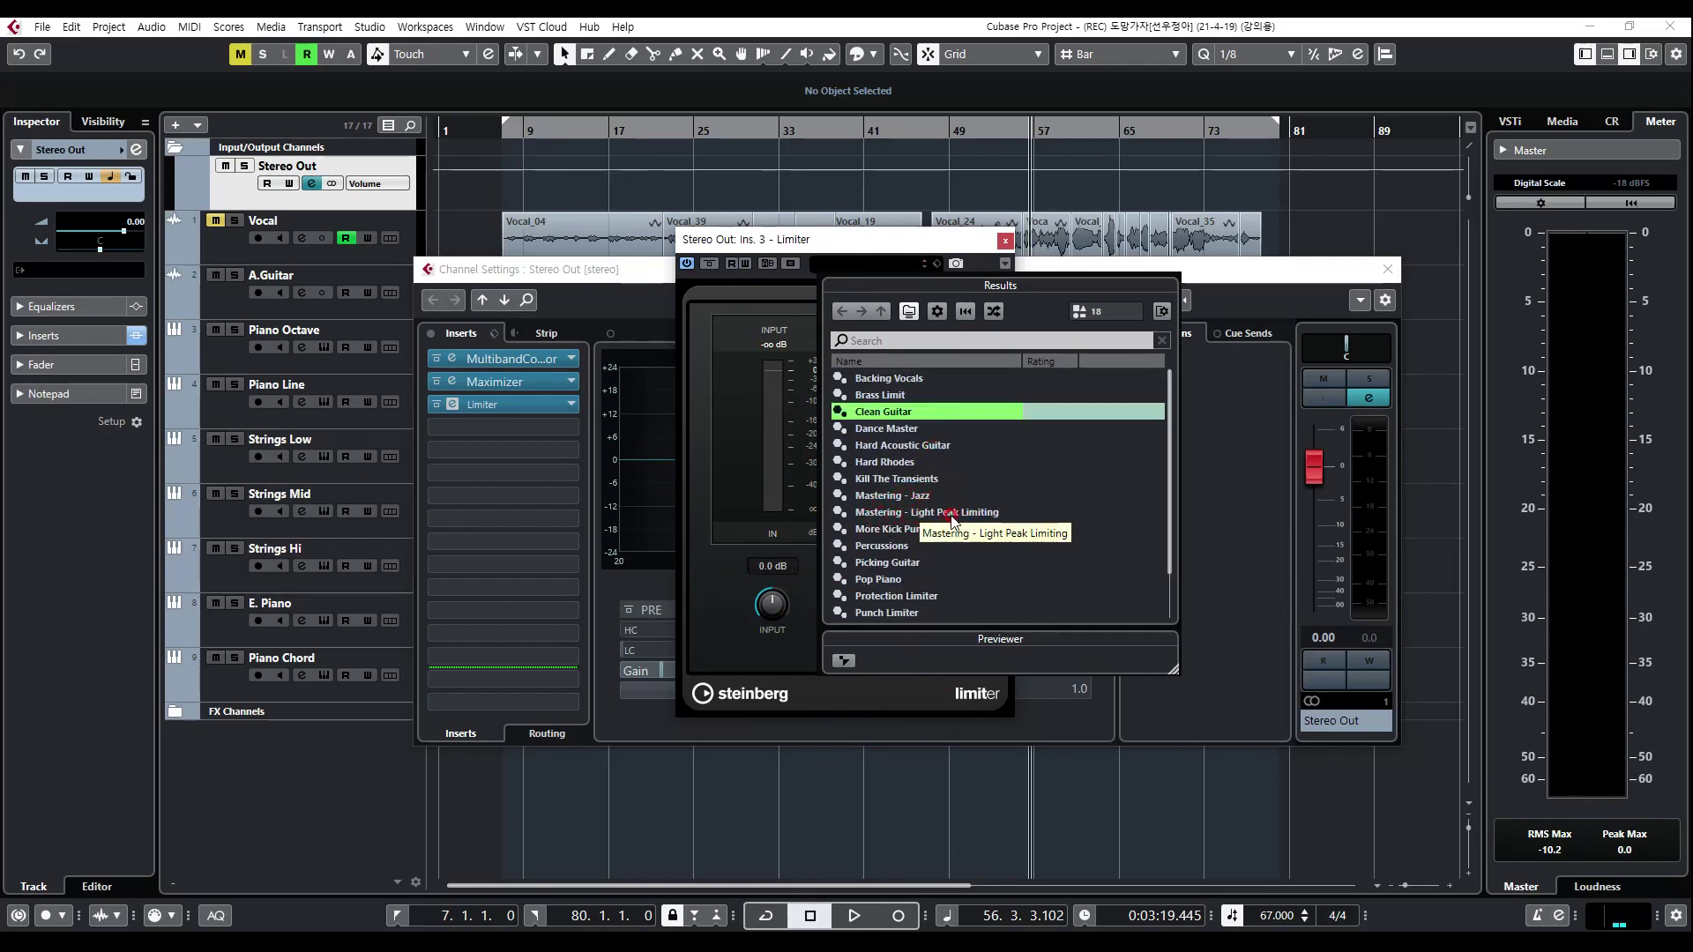
scroll(917, 516, "down", 1)
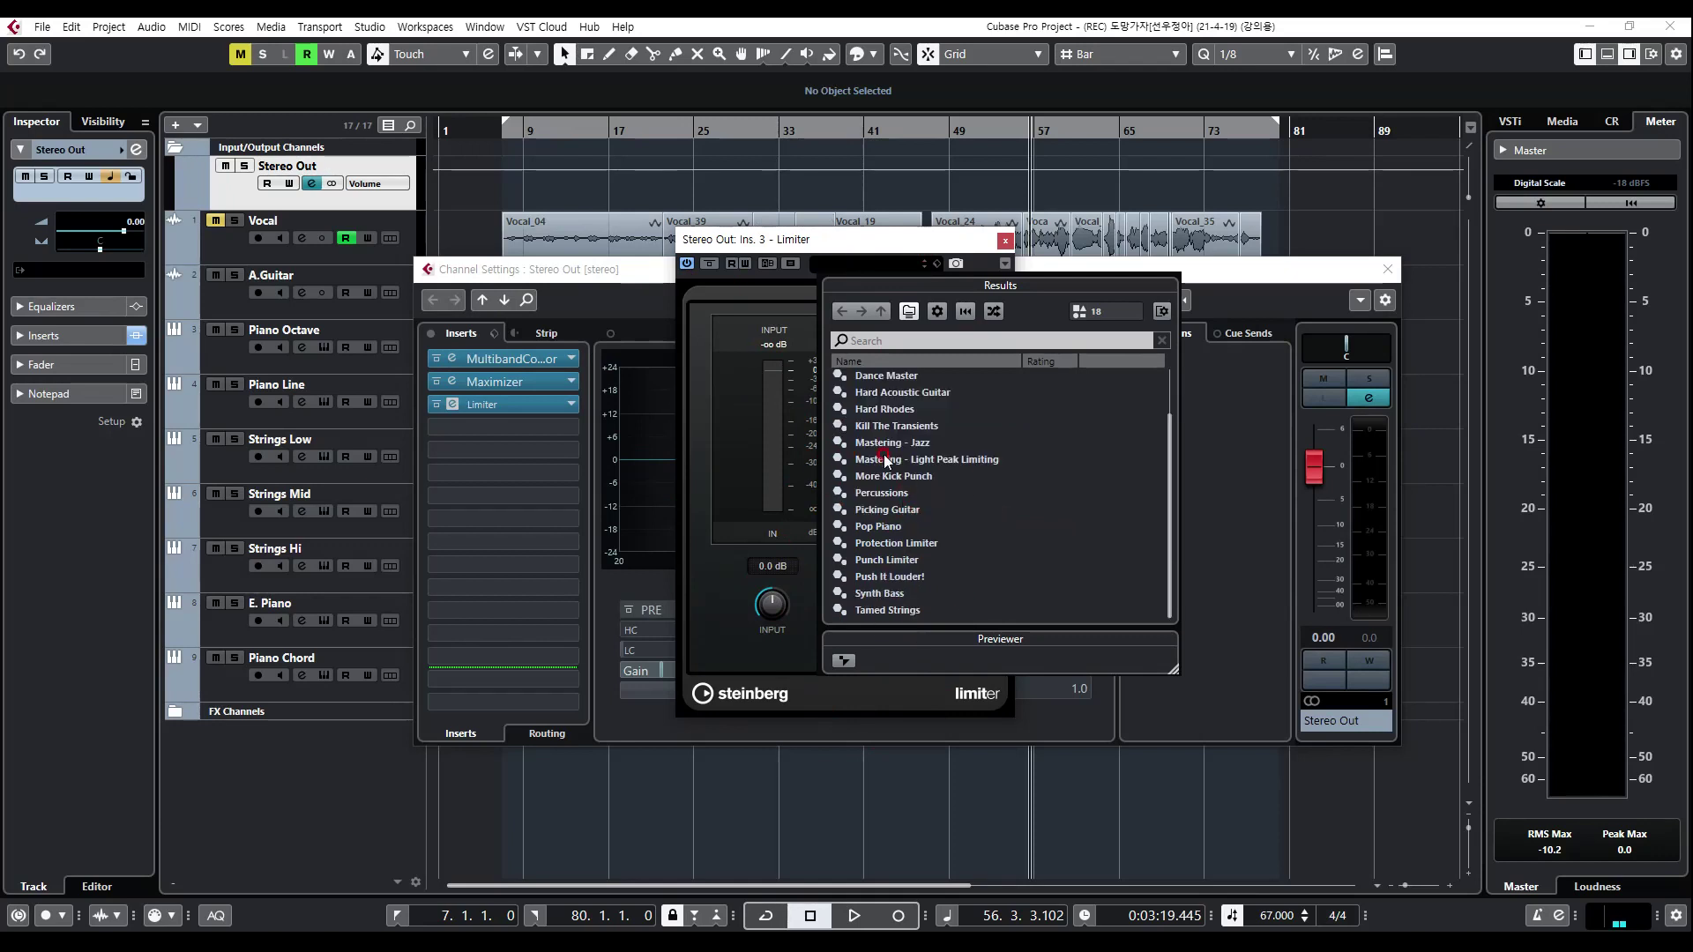
scroll(885, 460, "up", 1)
scroll(868, 484, "down", 1)
scroll(876, 499, "up", 1)
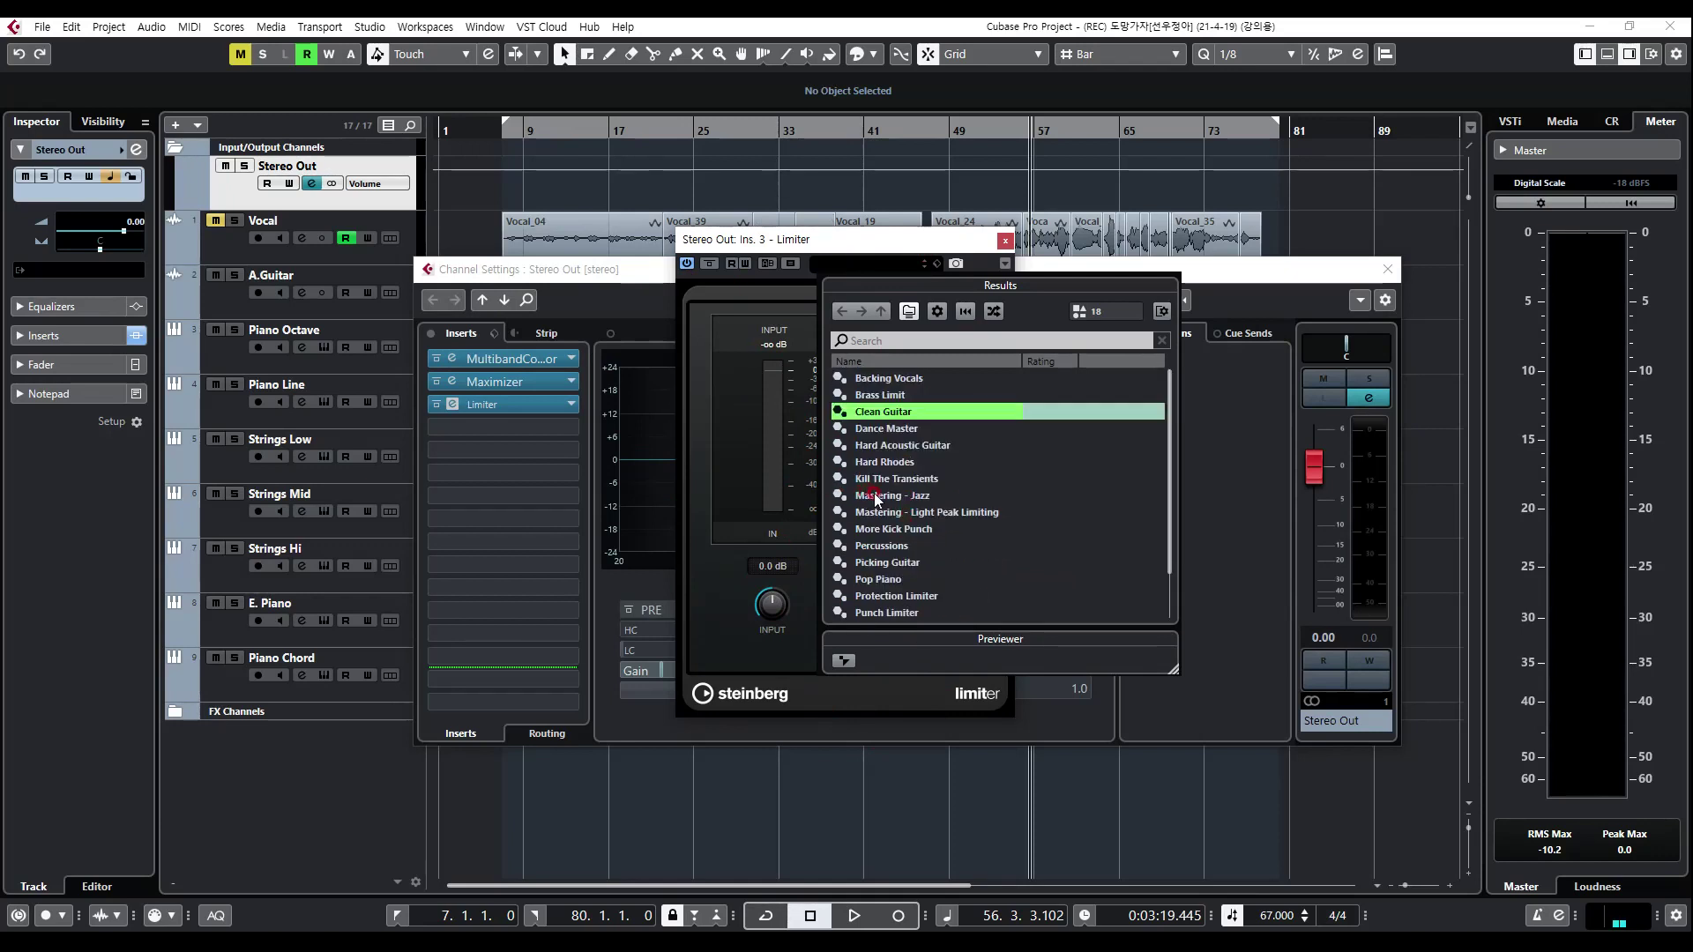
scroll(899, 594, "down", 1)
left_click(1005, 323)
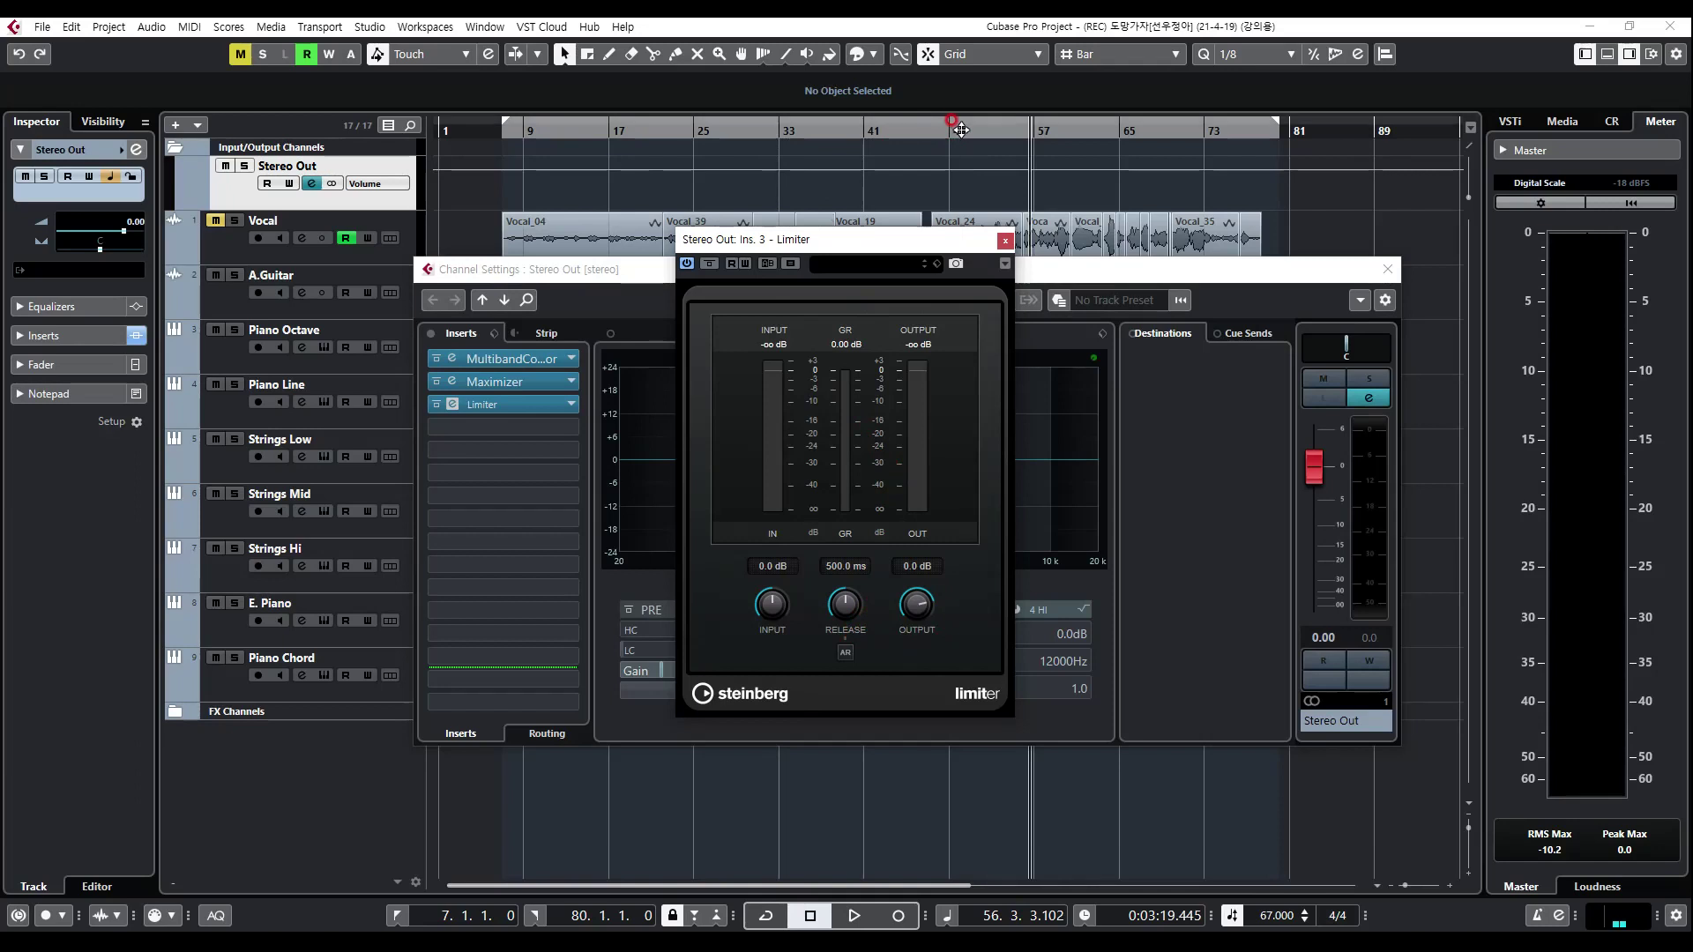
Step: Play a short passage from around bar 55 to check the Limiter's input and output levels
left_click_drag(952, 124, 1017, 130)
key("space")
key("space")
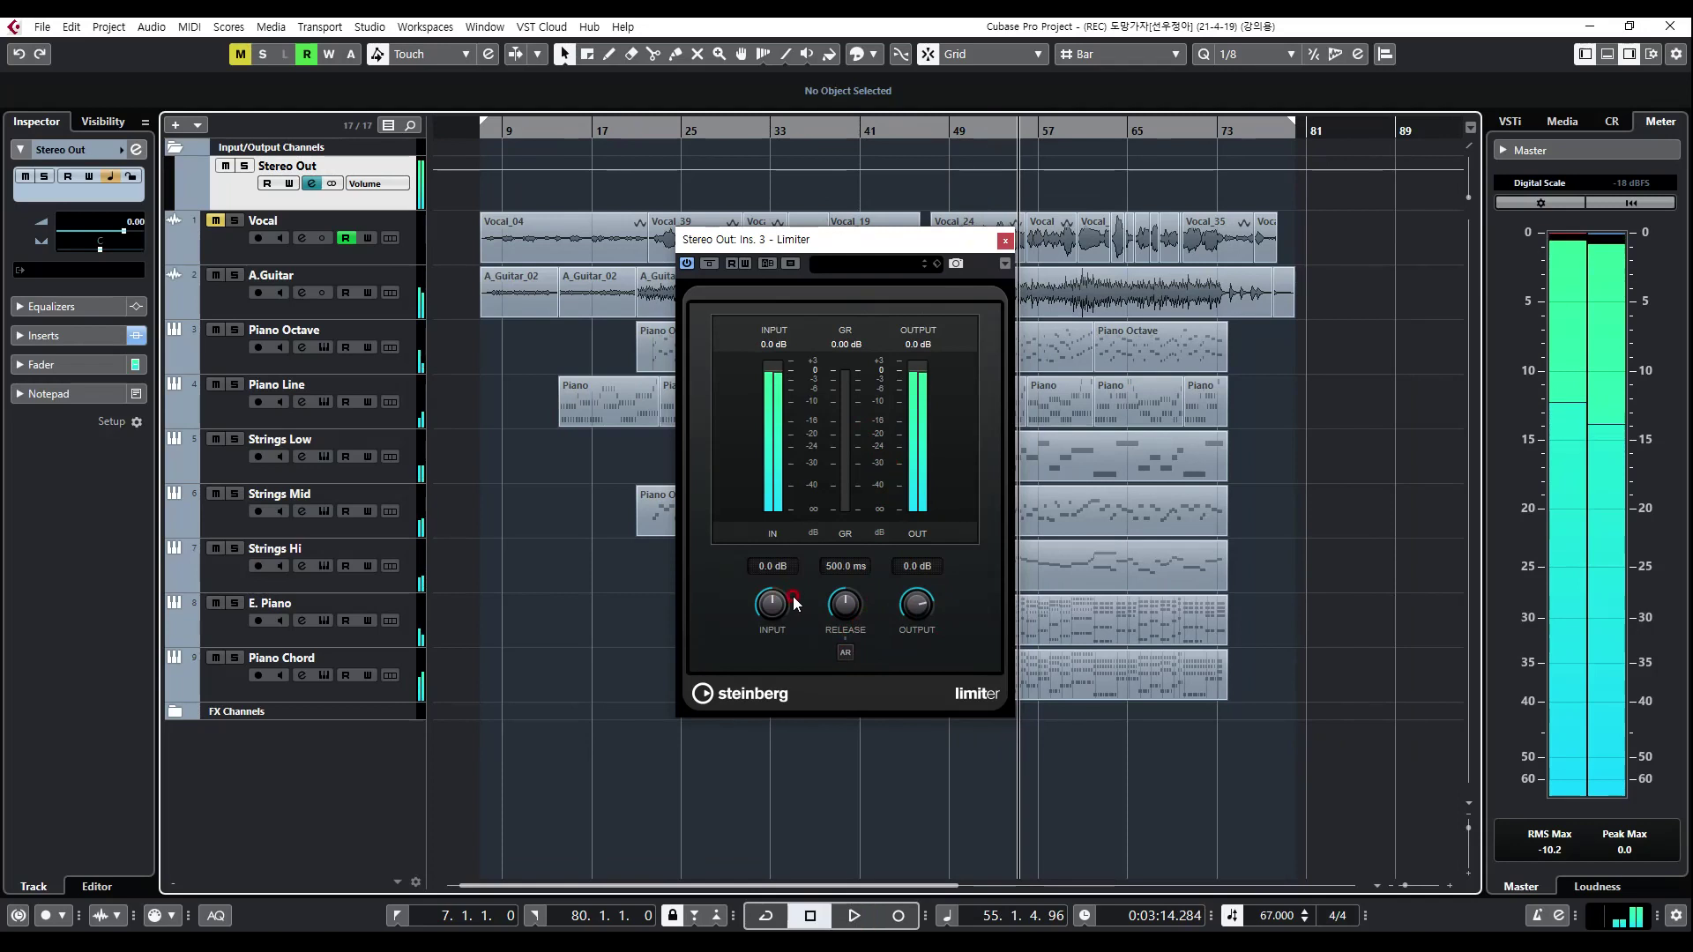
Step: Set the Limiter's output level to -0.1 dB
left_click(924, 568)
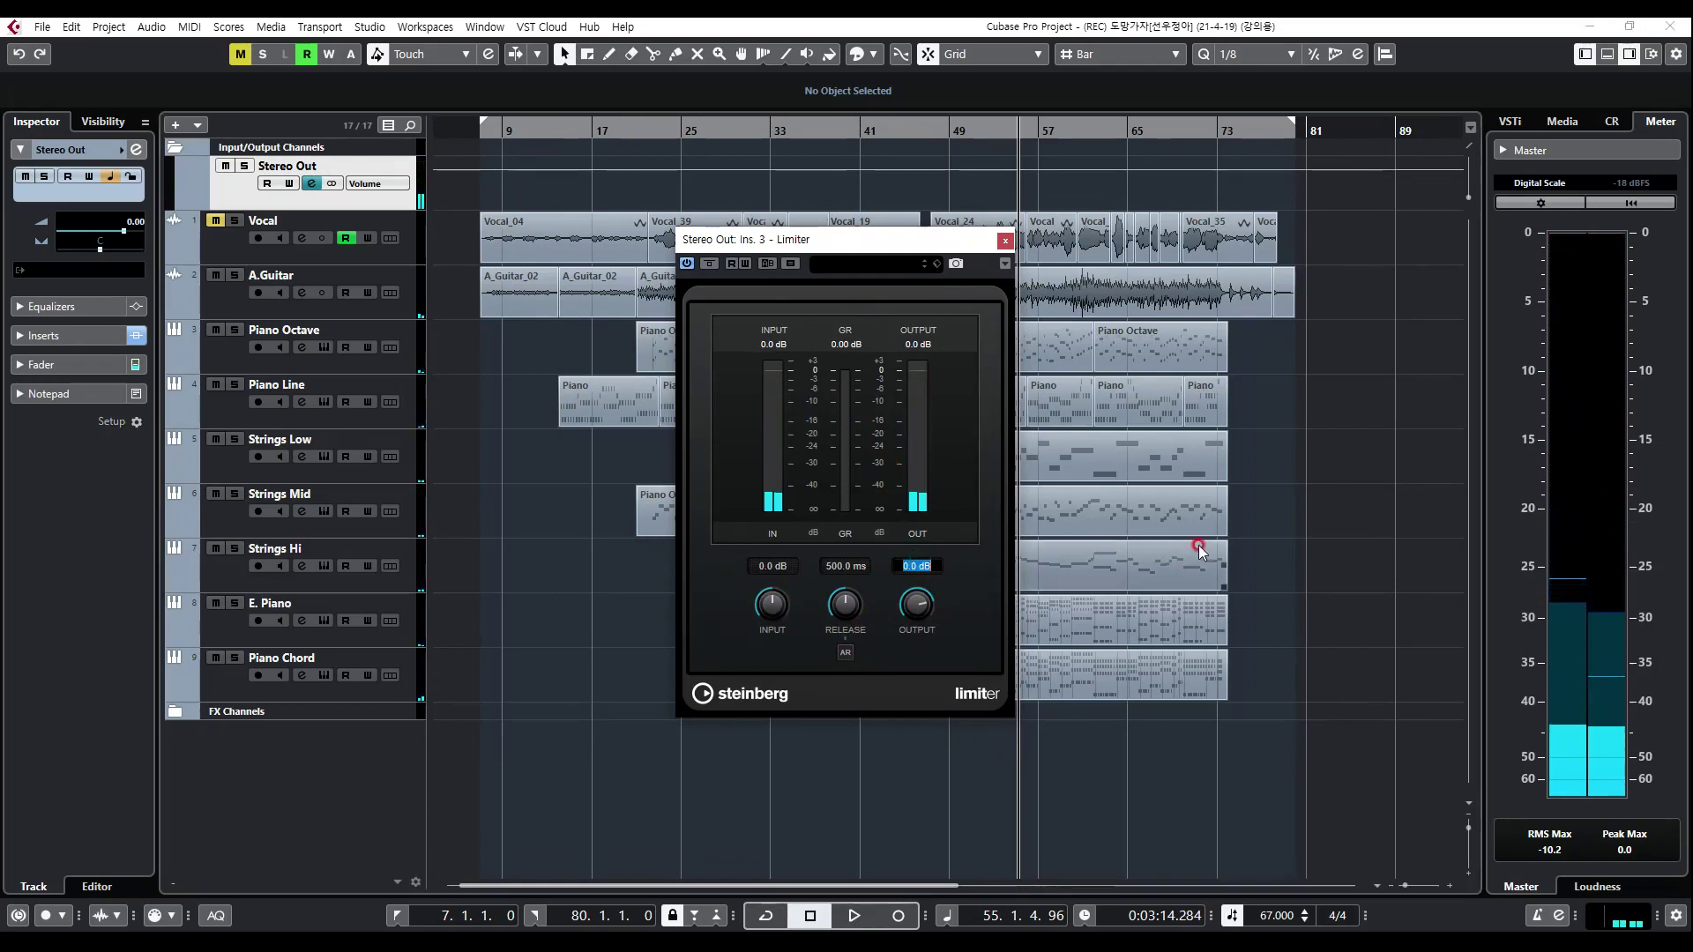
type("-0.1")
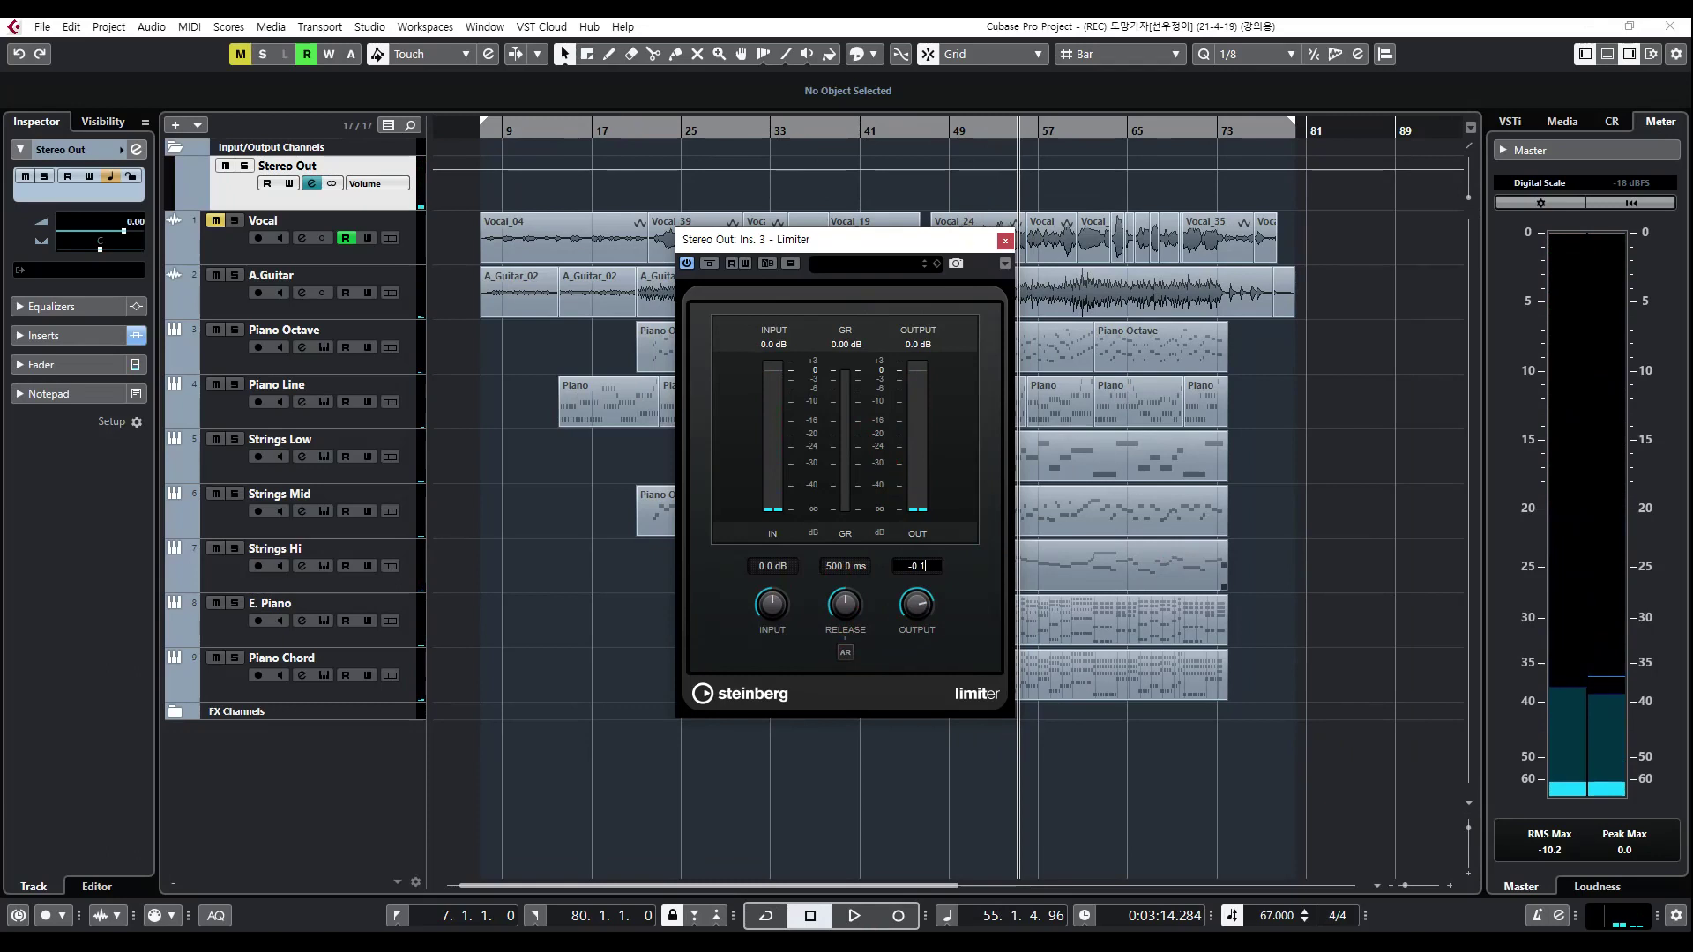
key("Return")
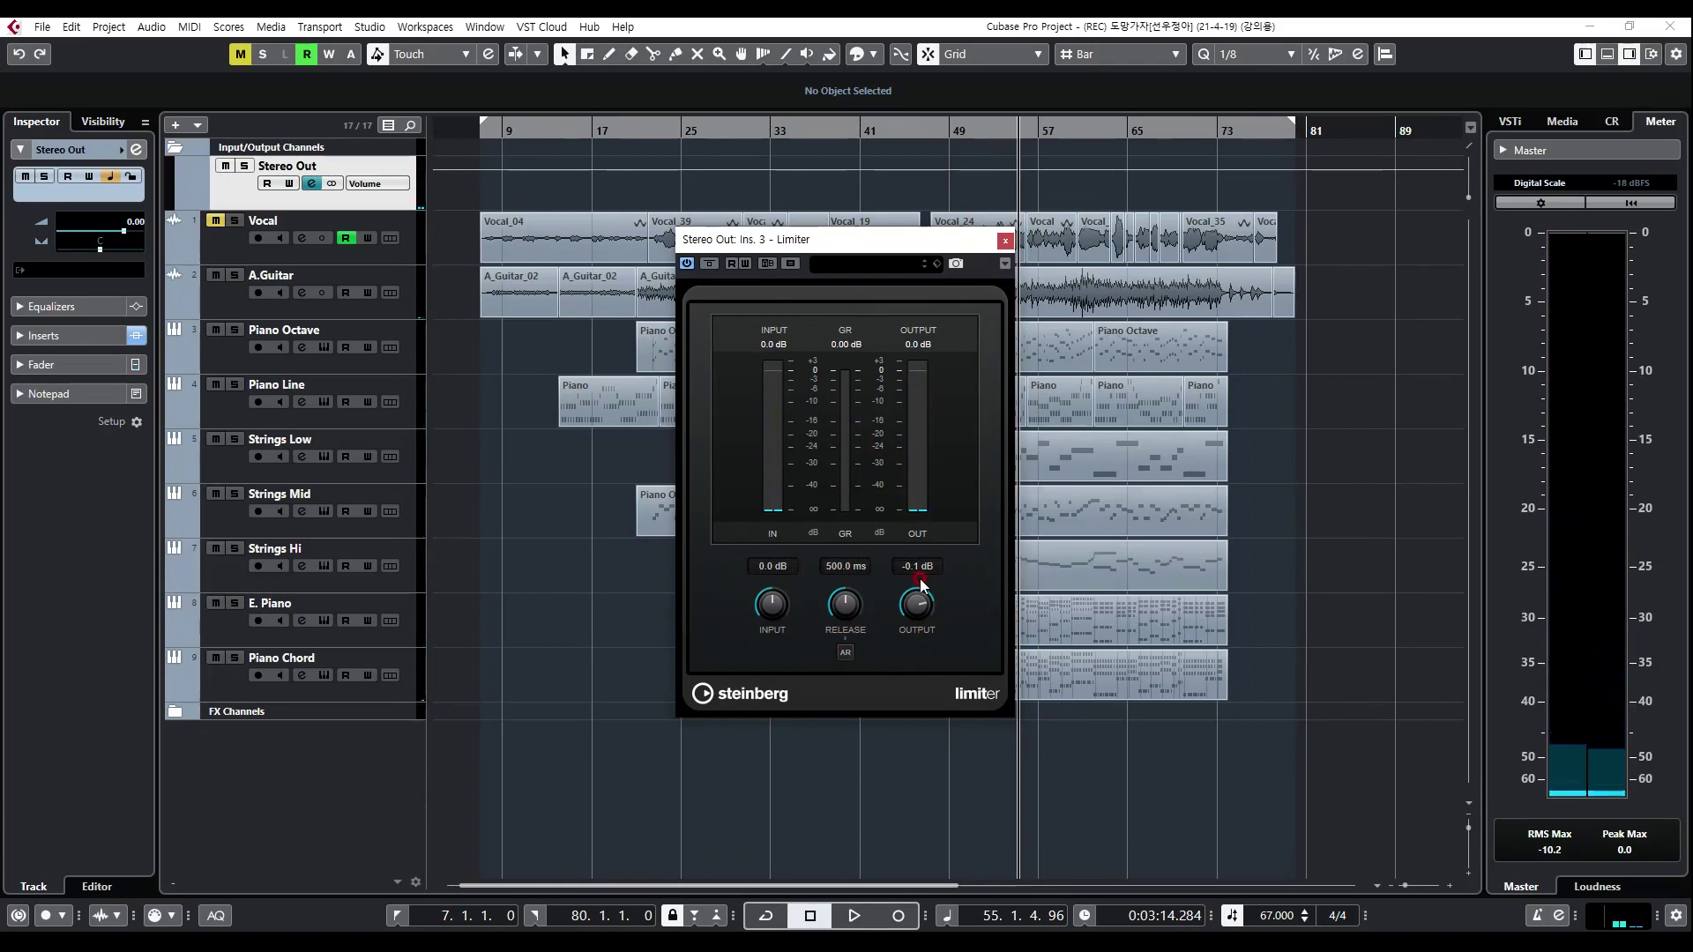
Step: Reset the master meter's maximum readings and play from around bar 55 to check the peak level with the Limiter active
key("space")
left_click(1612, 284)
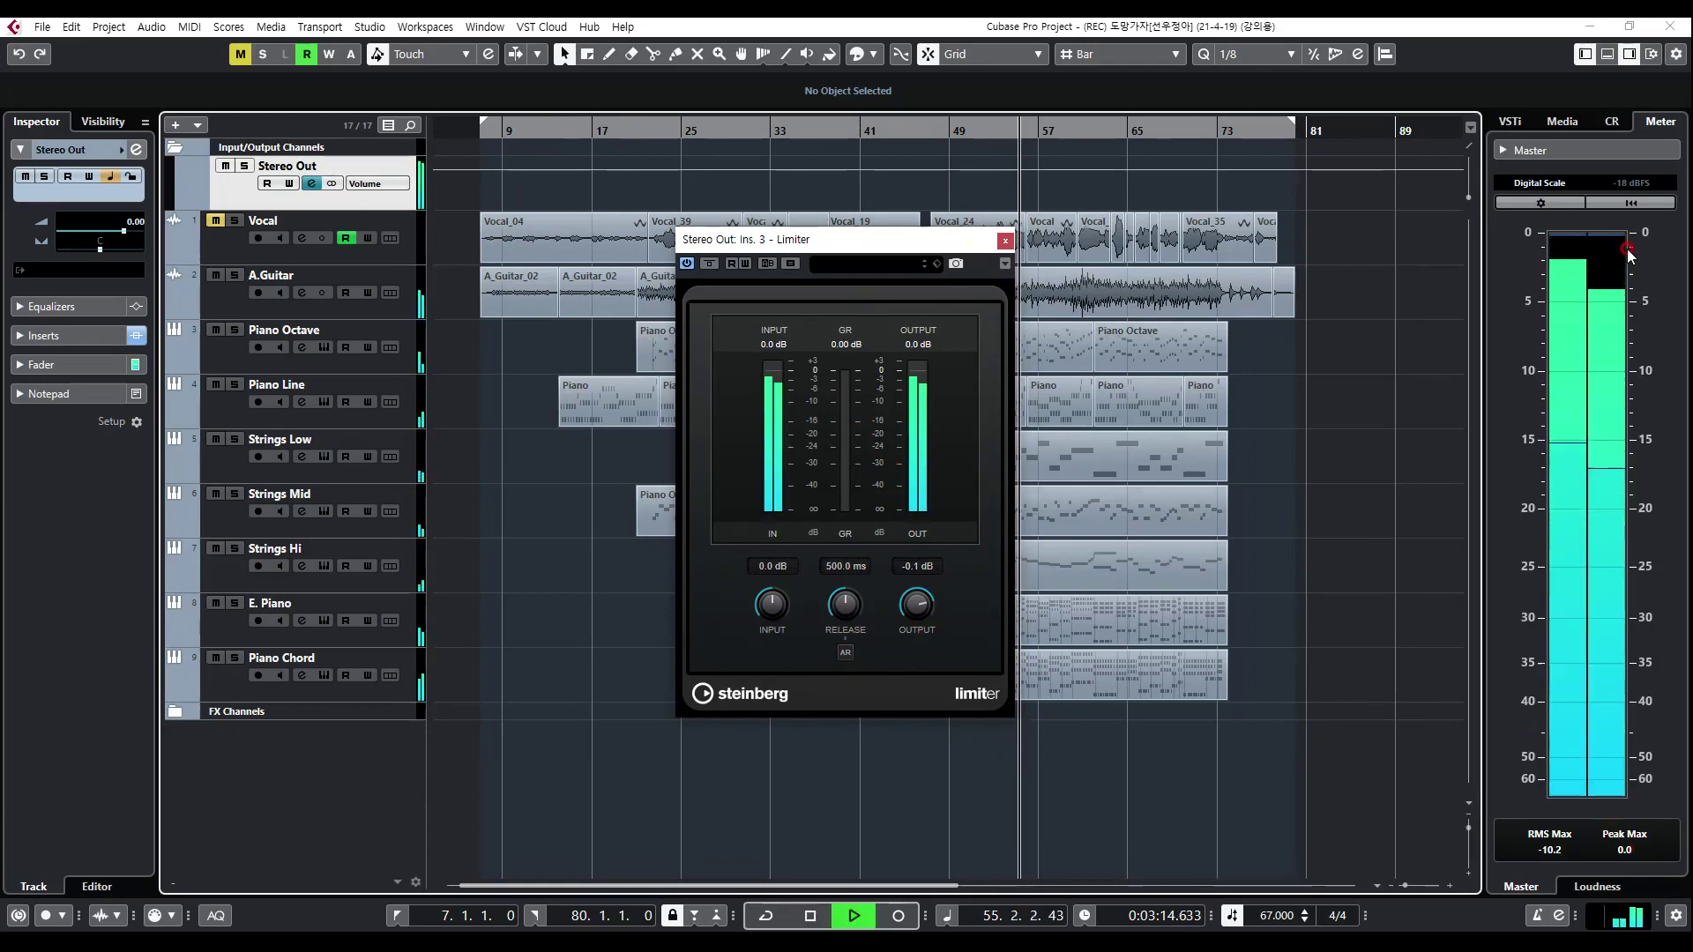
left_click(1619, 851)
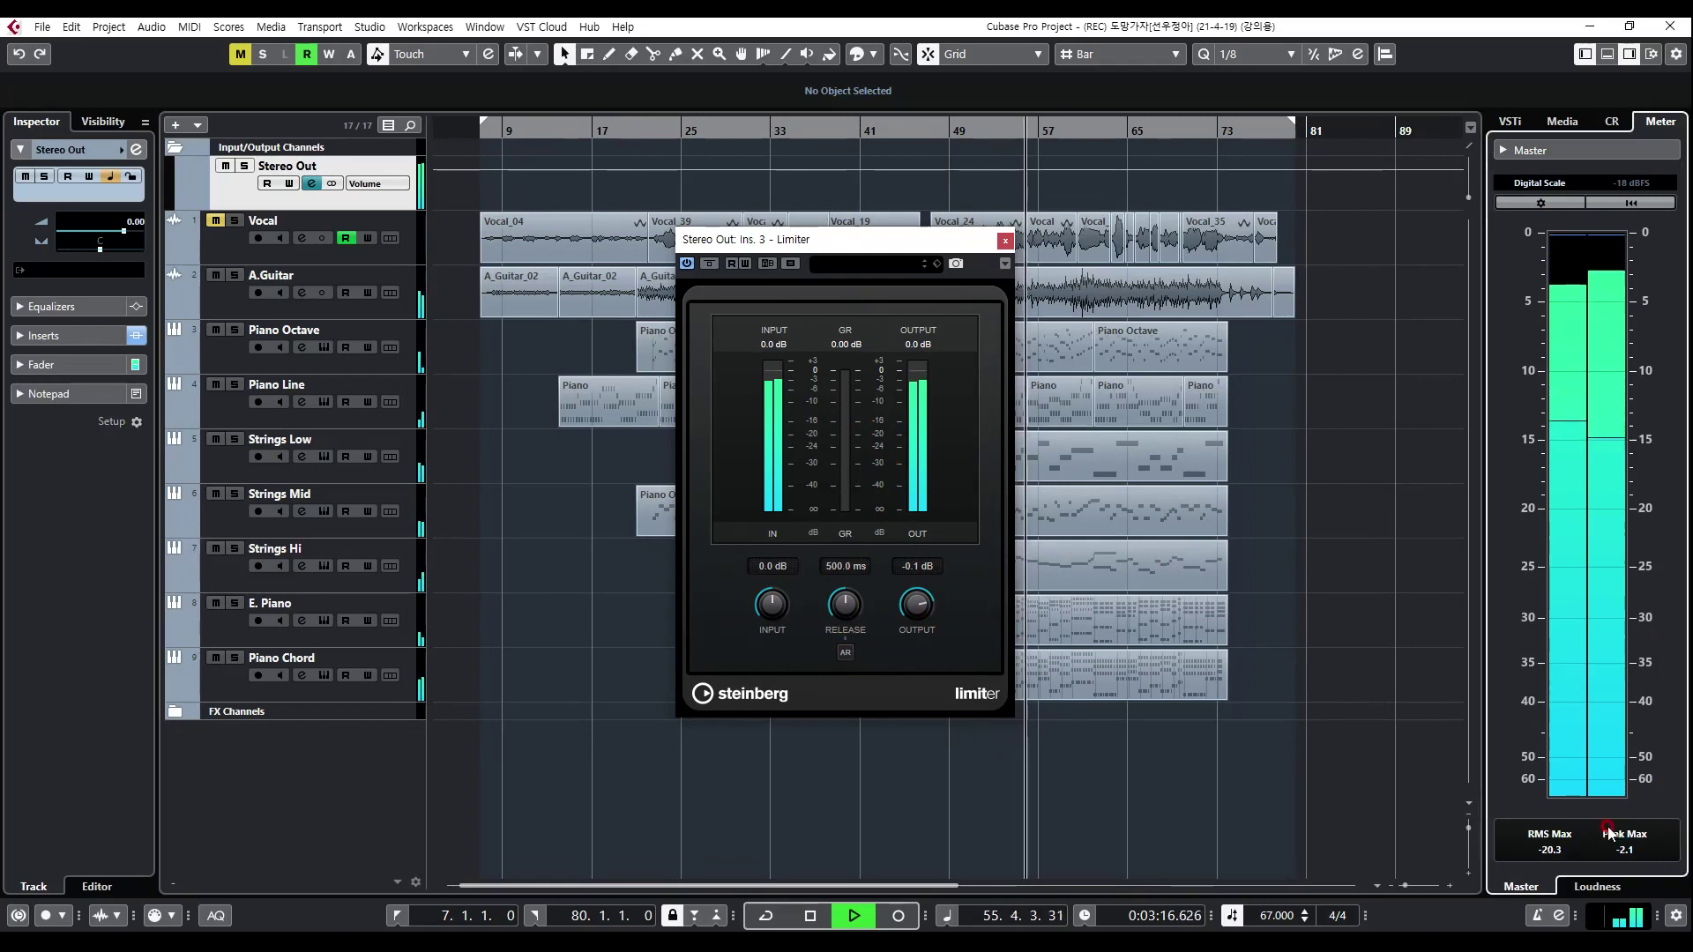
key("space")
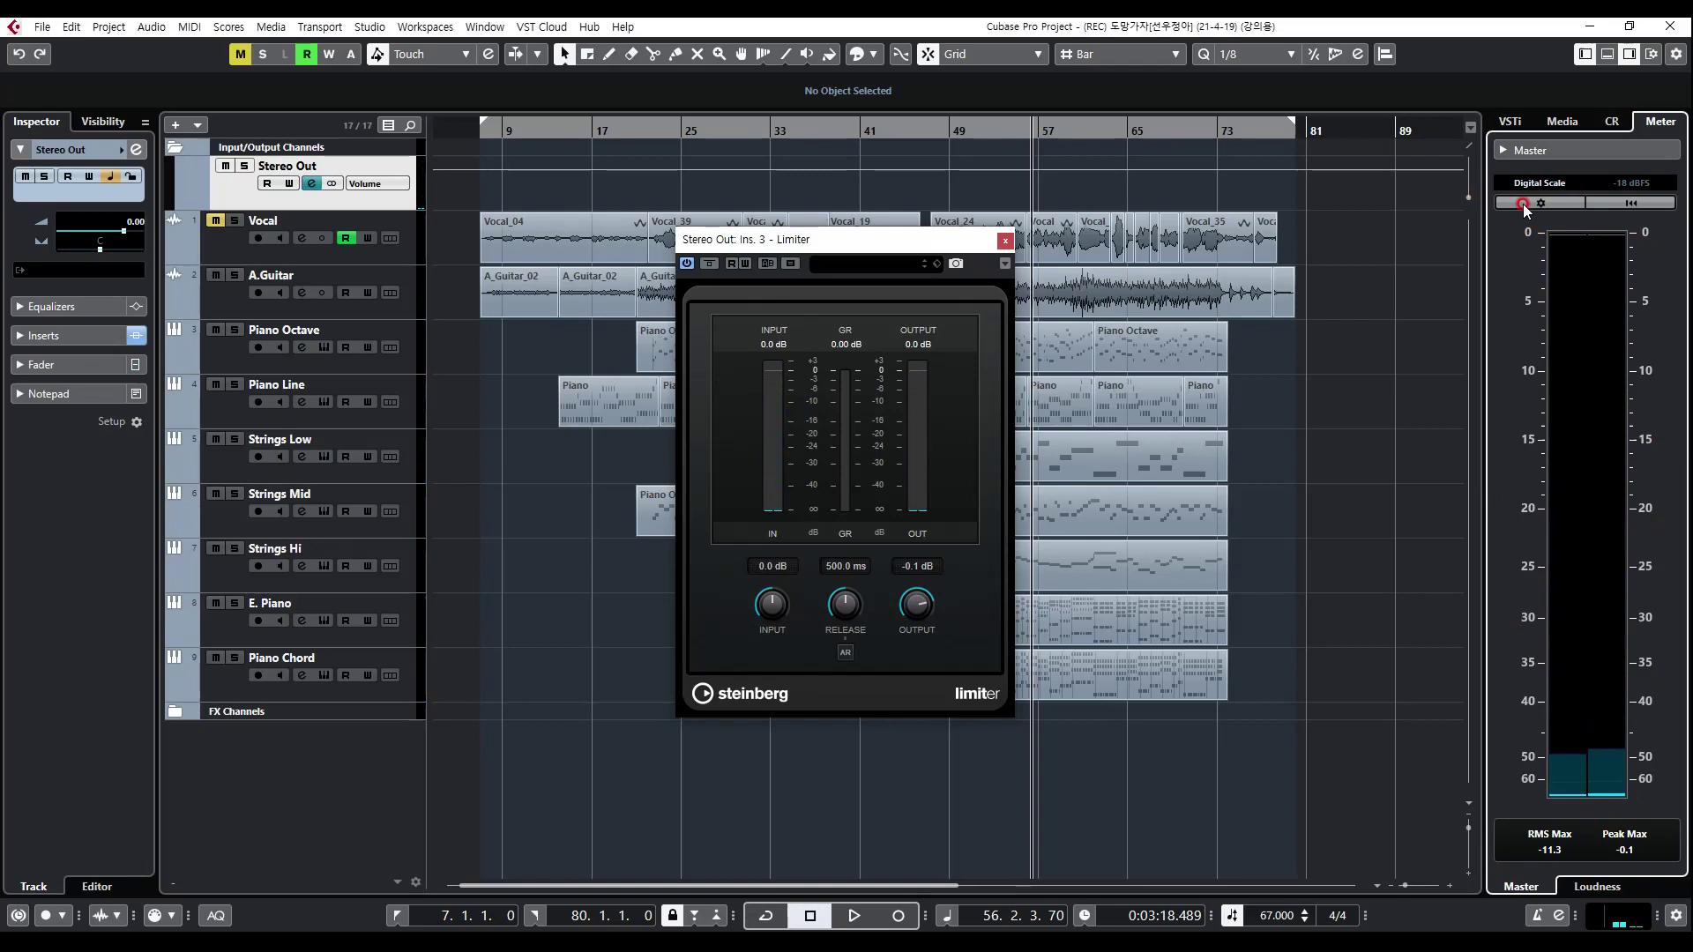
key("space")
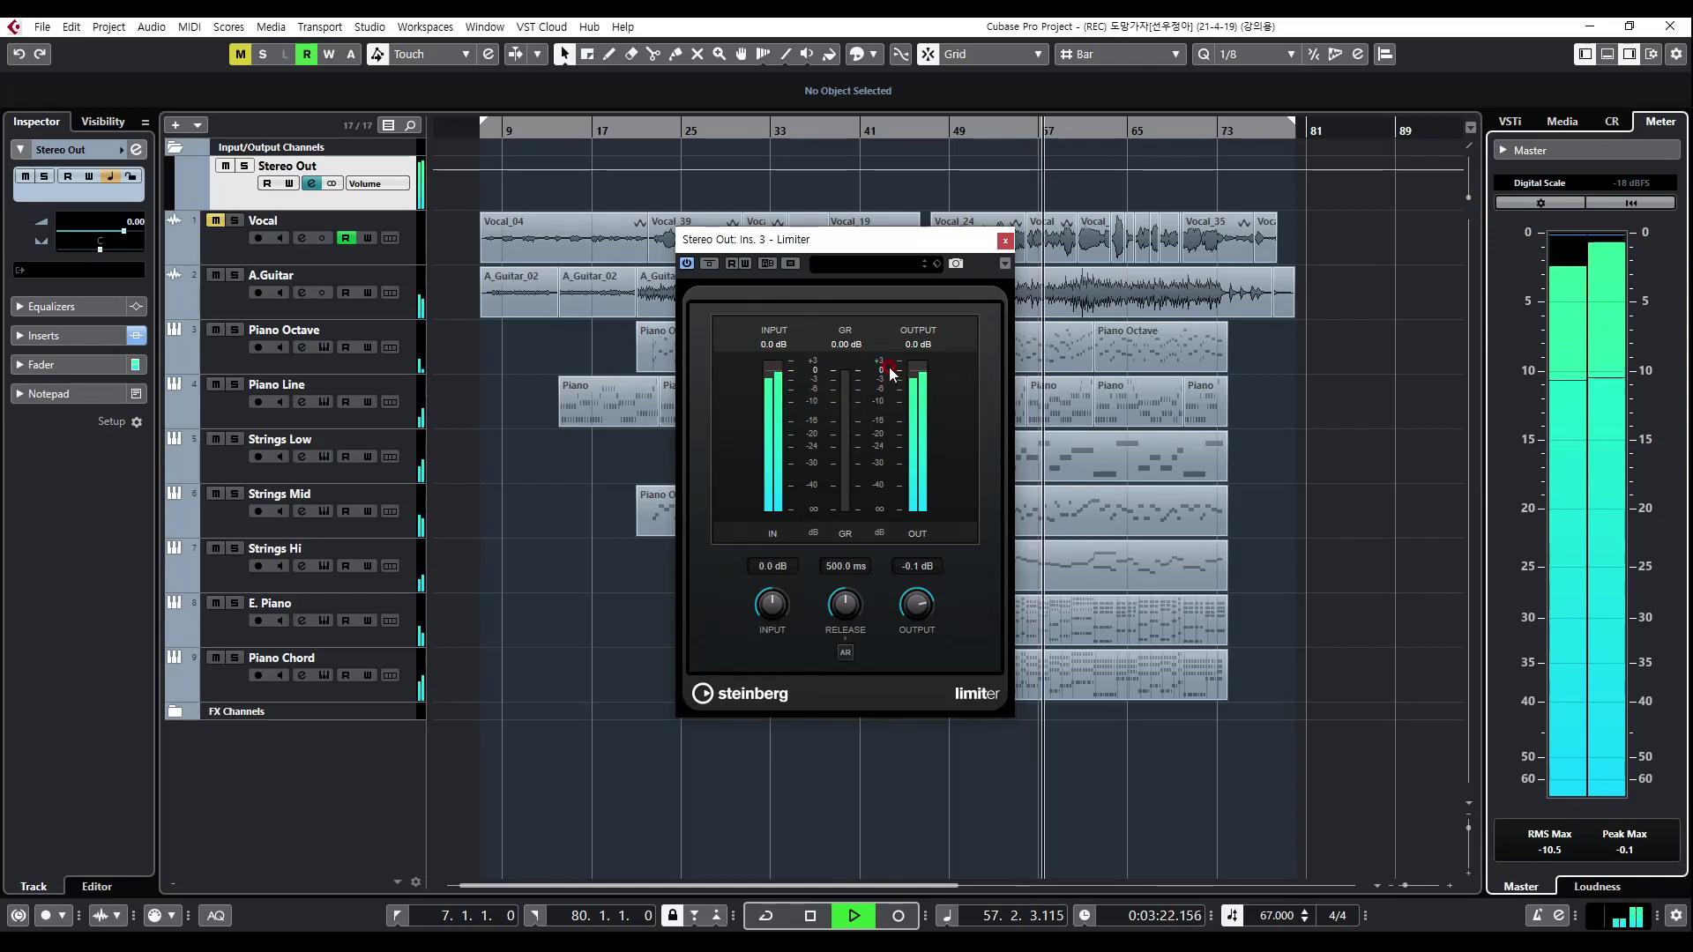
key("space")
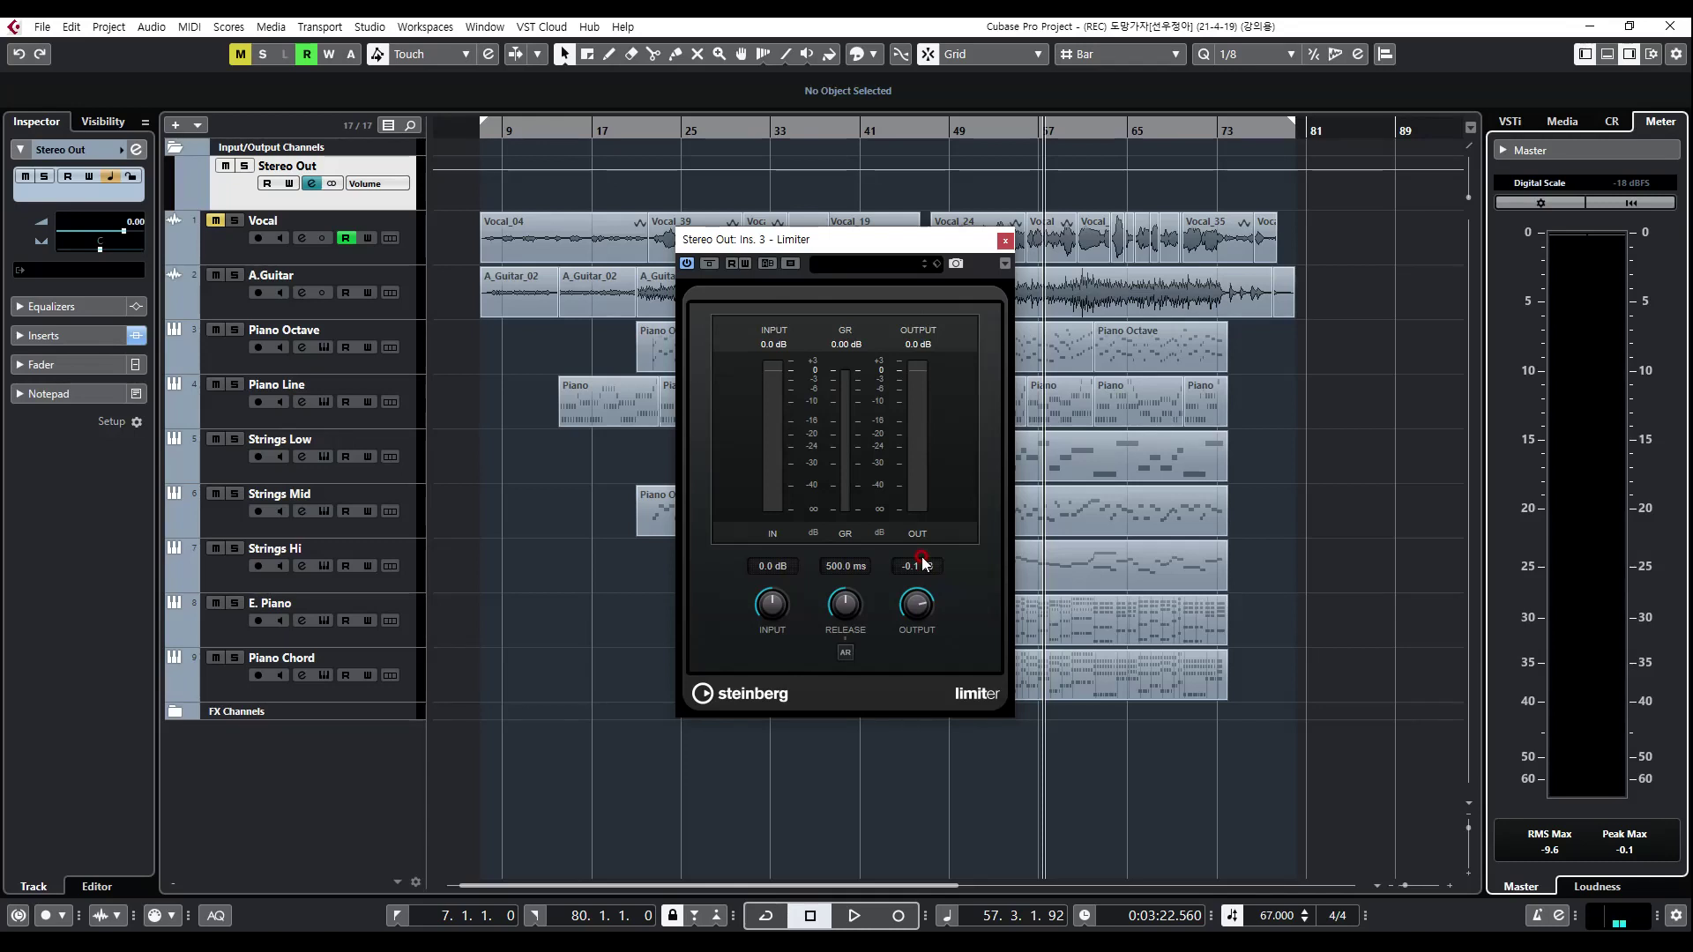
Step: Move the Limiter window clear of the arrangement and examine the waveform peaks of the A_Guitar_08 clip
left_click_drag(949, 239, 437, 200)
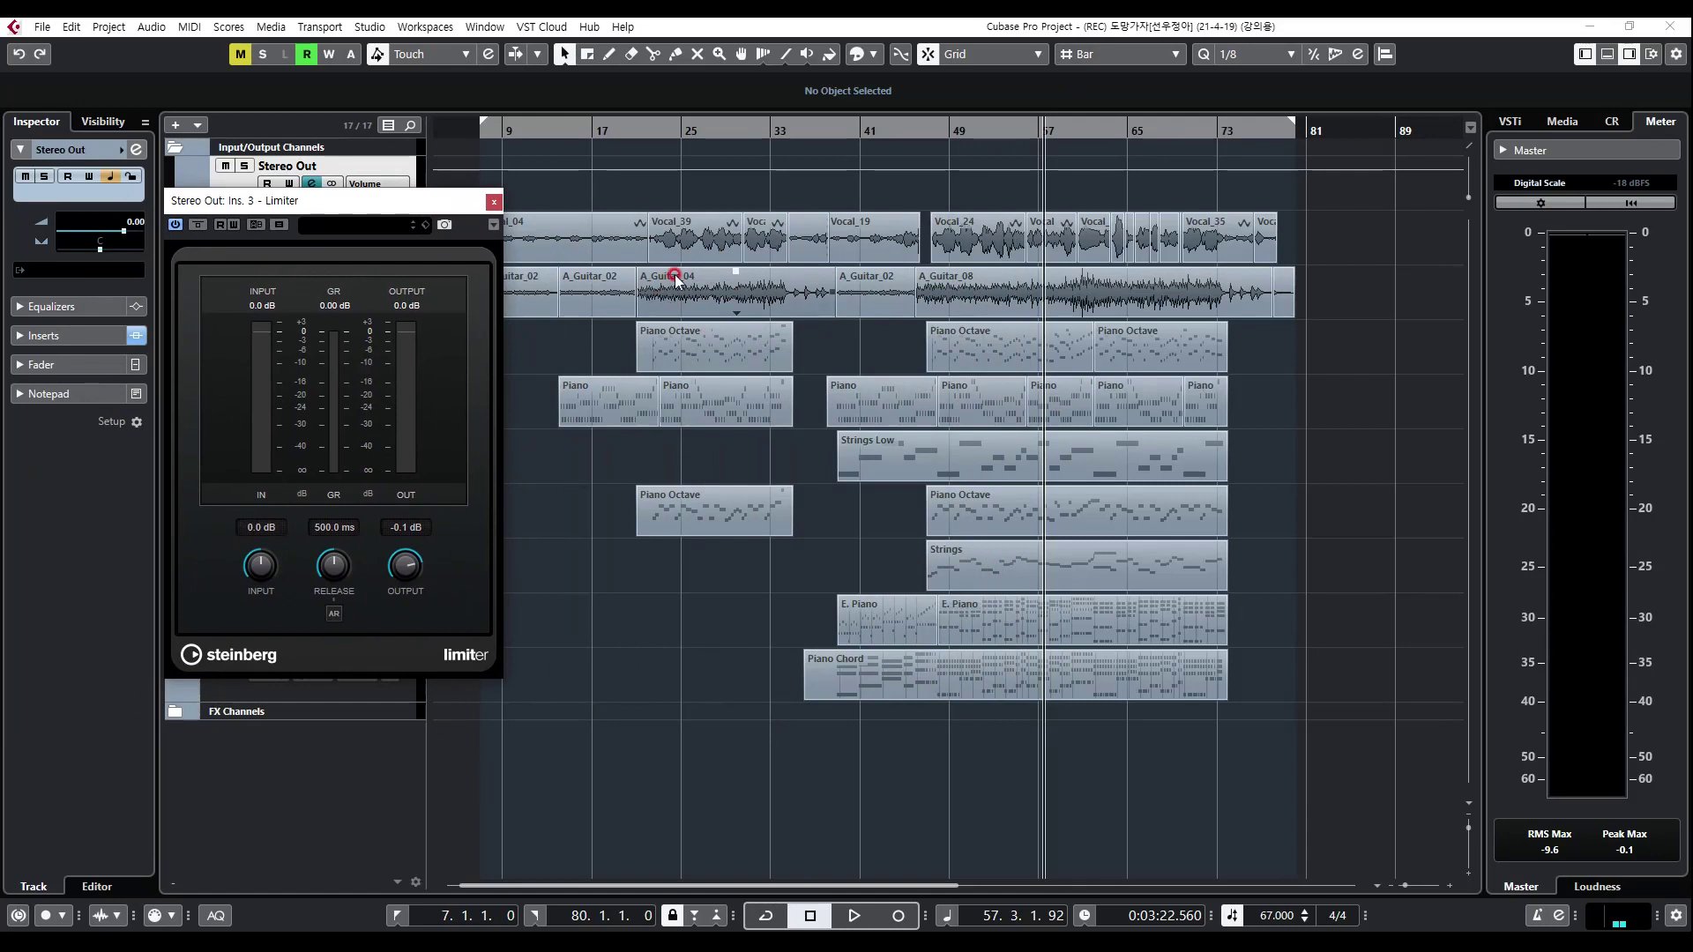
left_click(1024, 298)
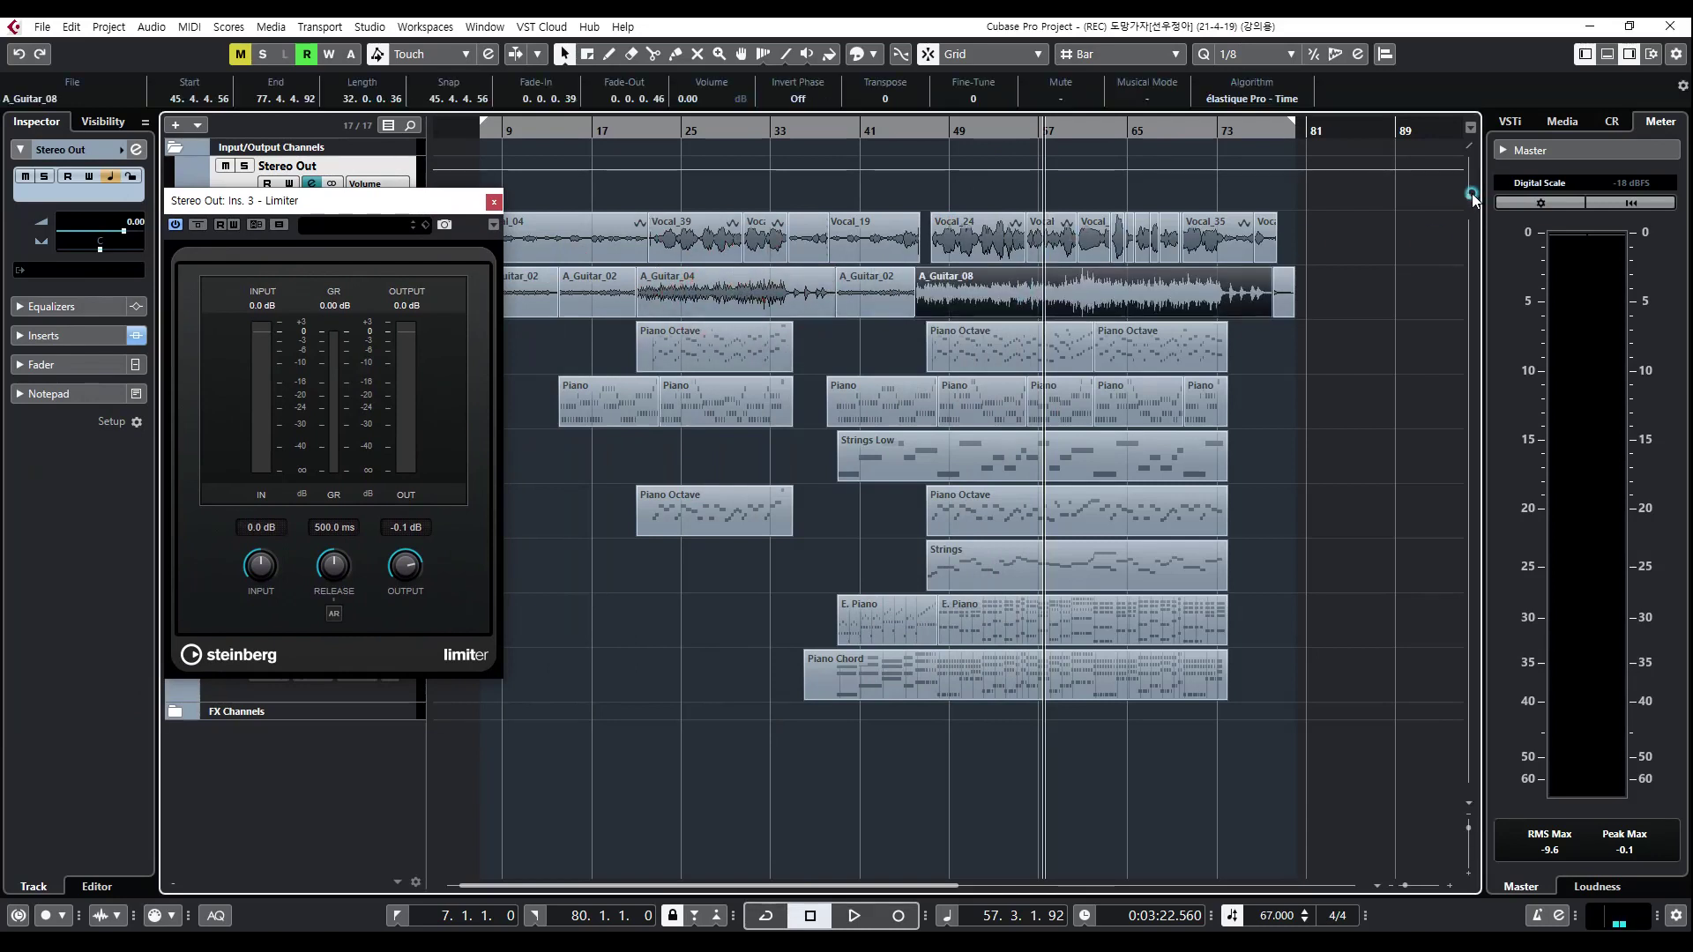
left_click_drag(1468, 198, 1473, 188)
left_click_drag(335, 208, 628, 161)
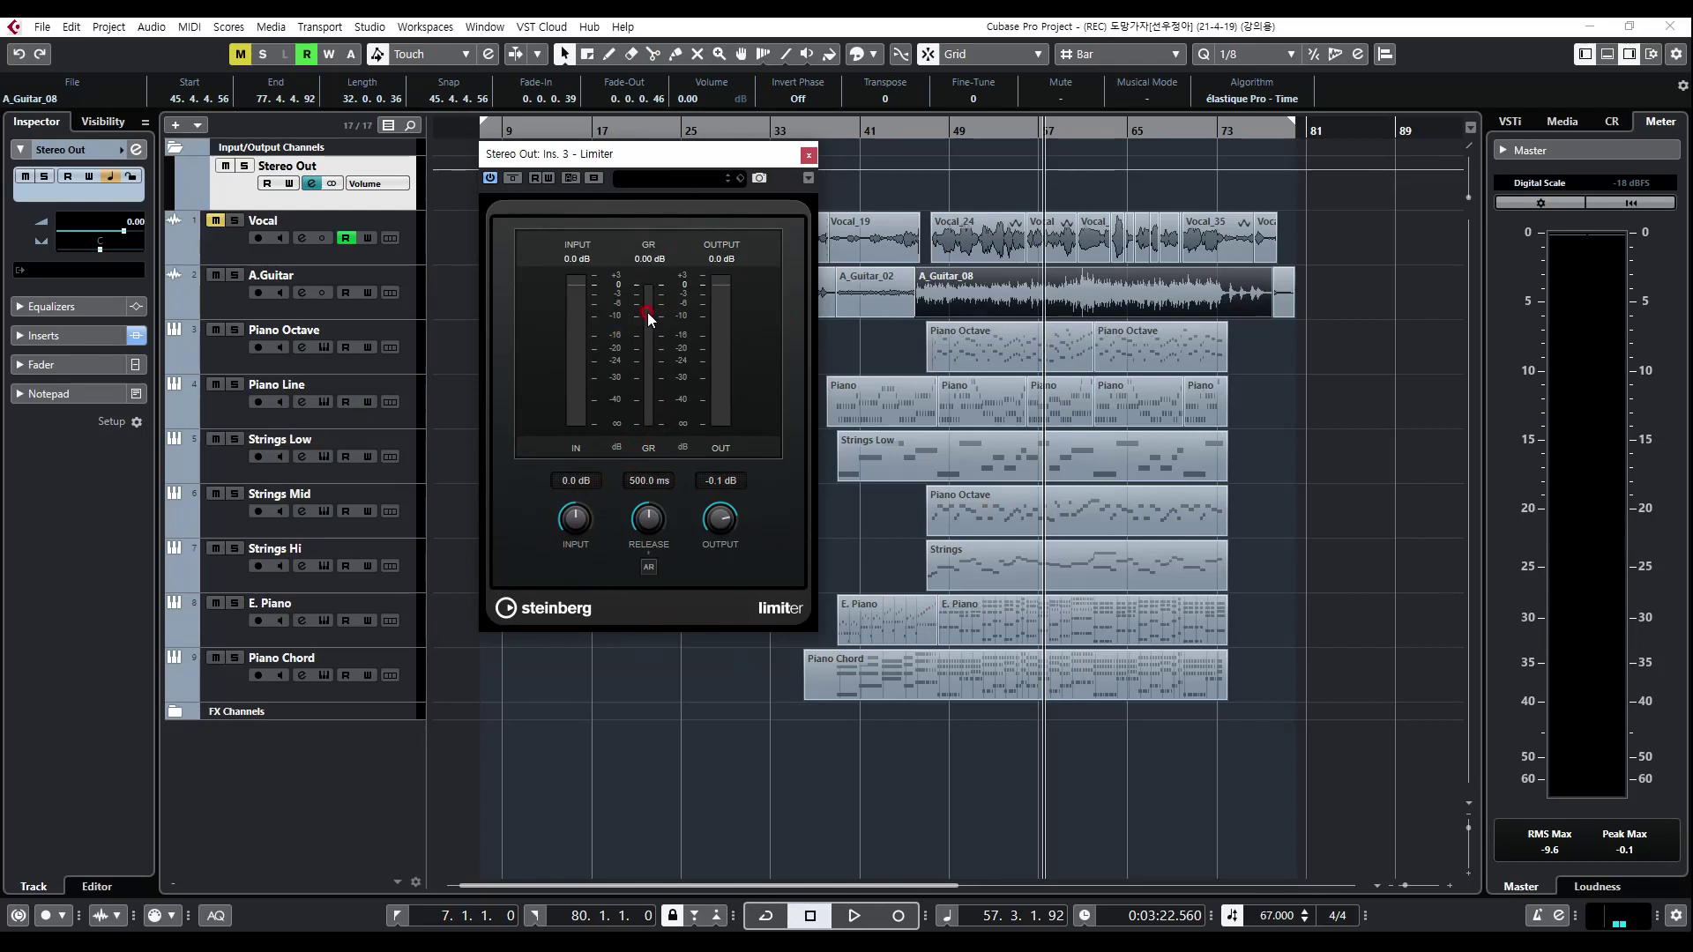
Step: Raise the Limiter's input gain to 3.1 dB during playback from around bar 57 and check its gain reduction
left_click(575, 521)
key("space")
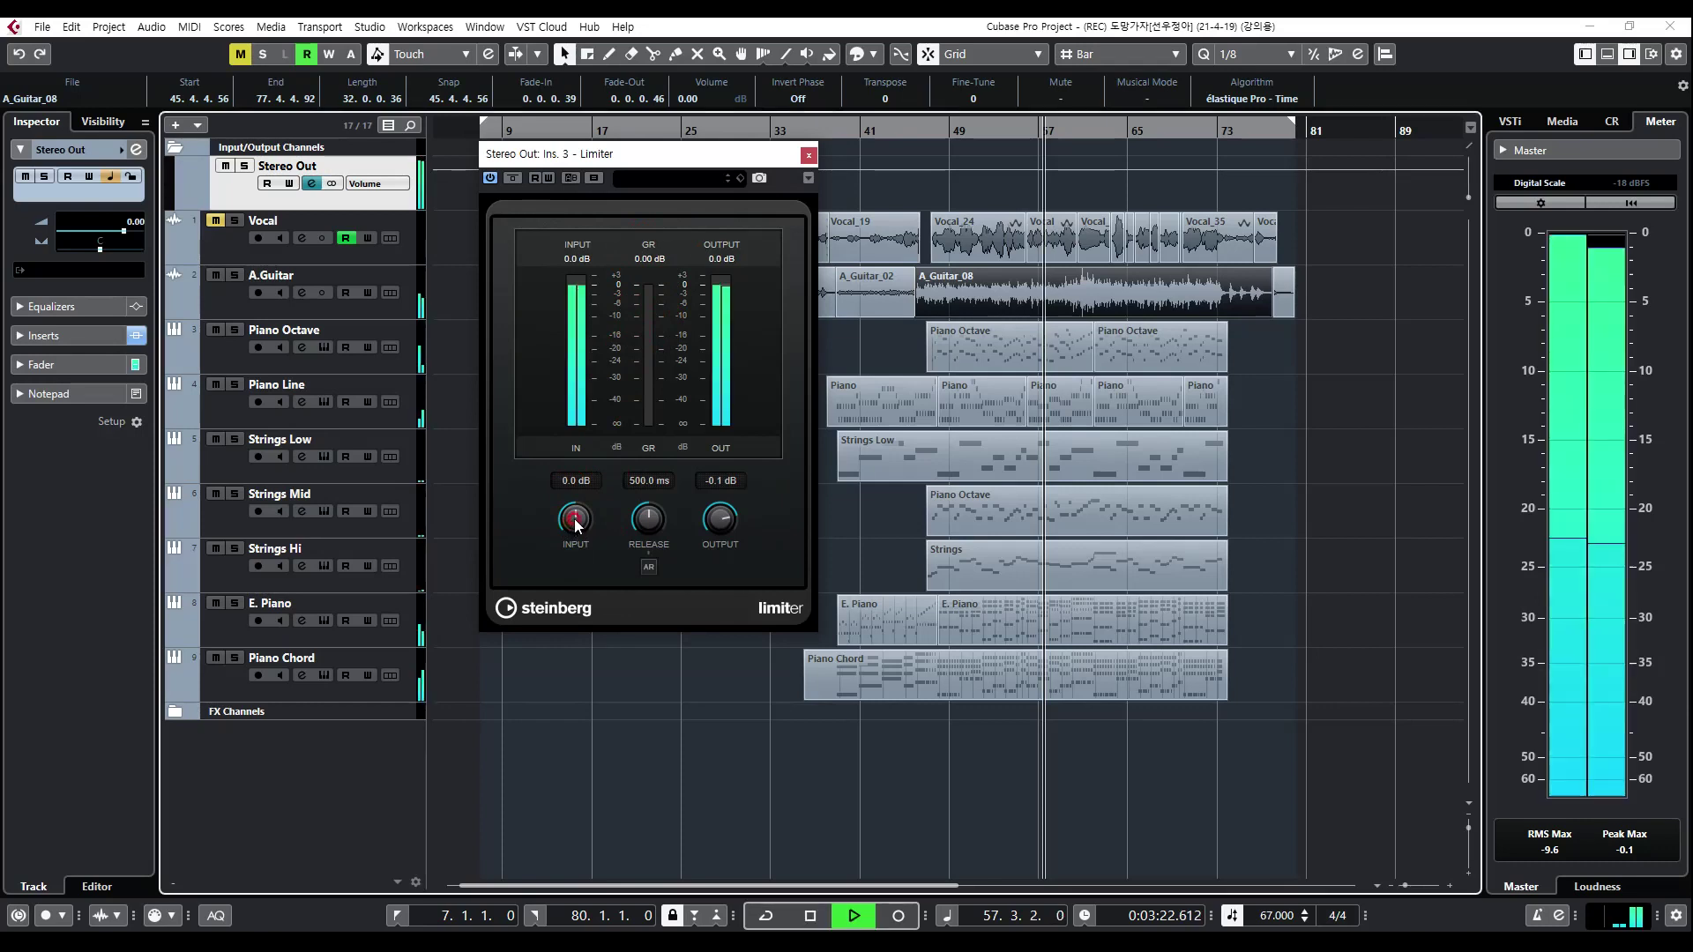
left_click_drag(578, 527, 579, 518)
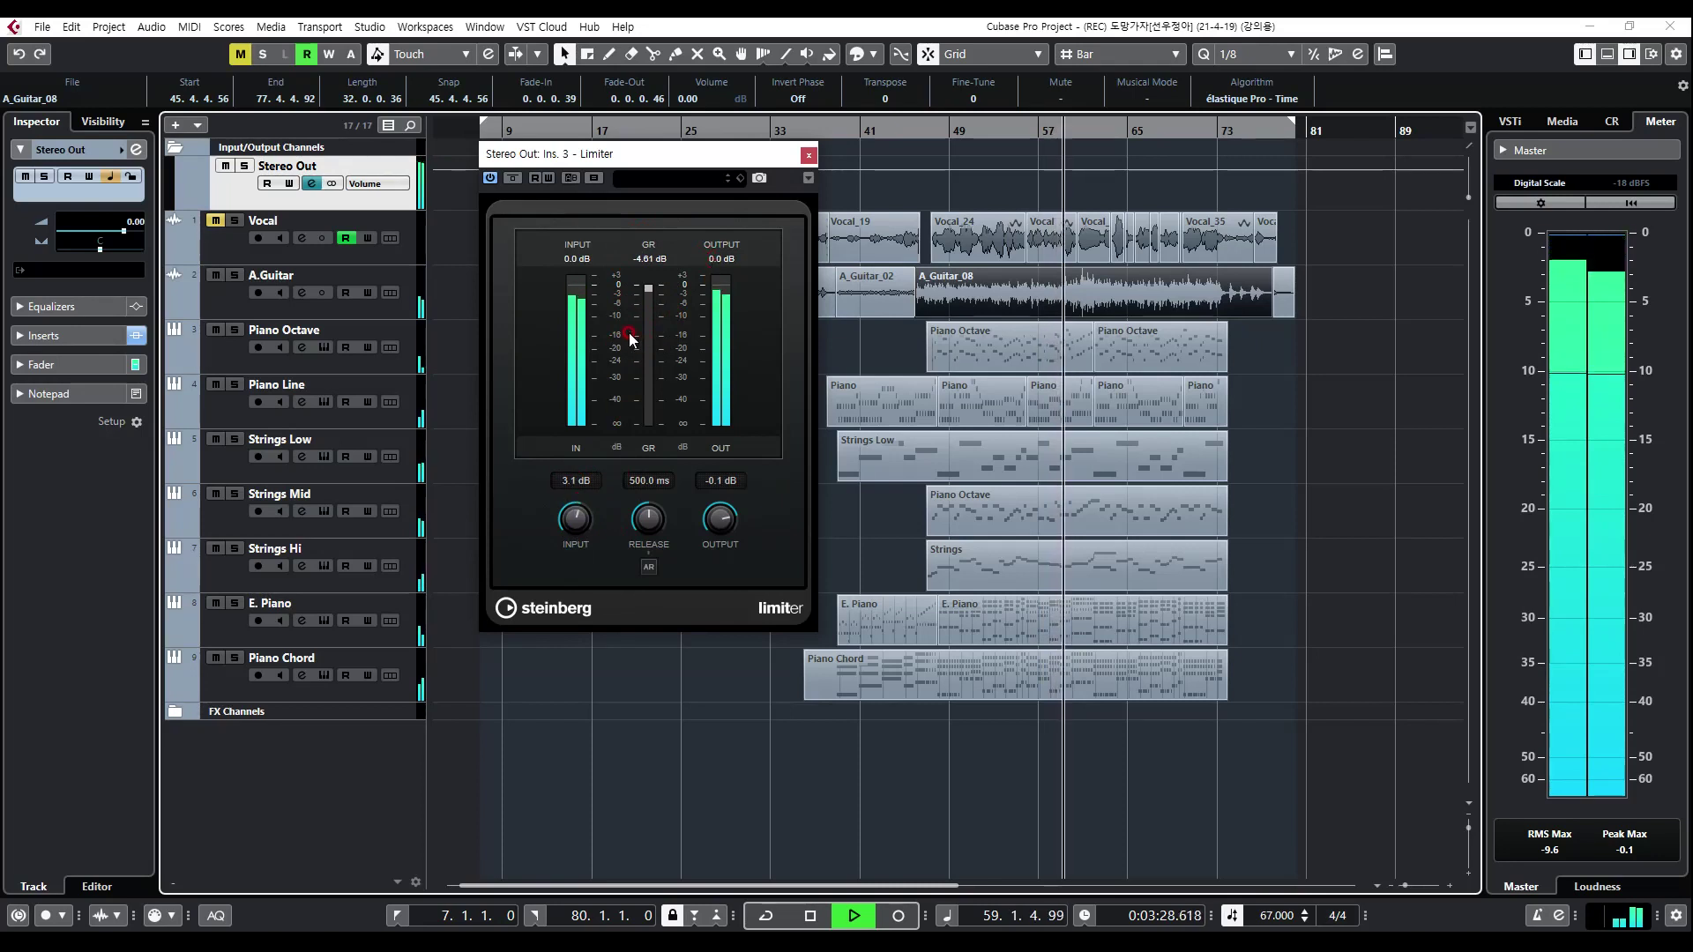
key("space")
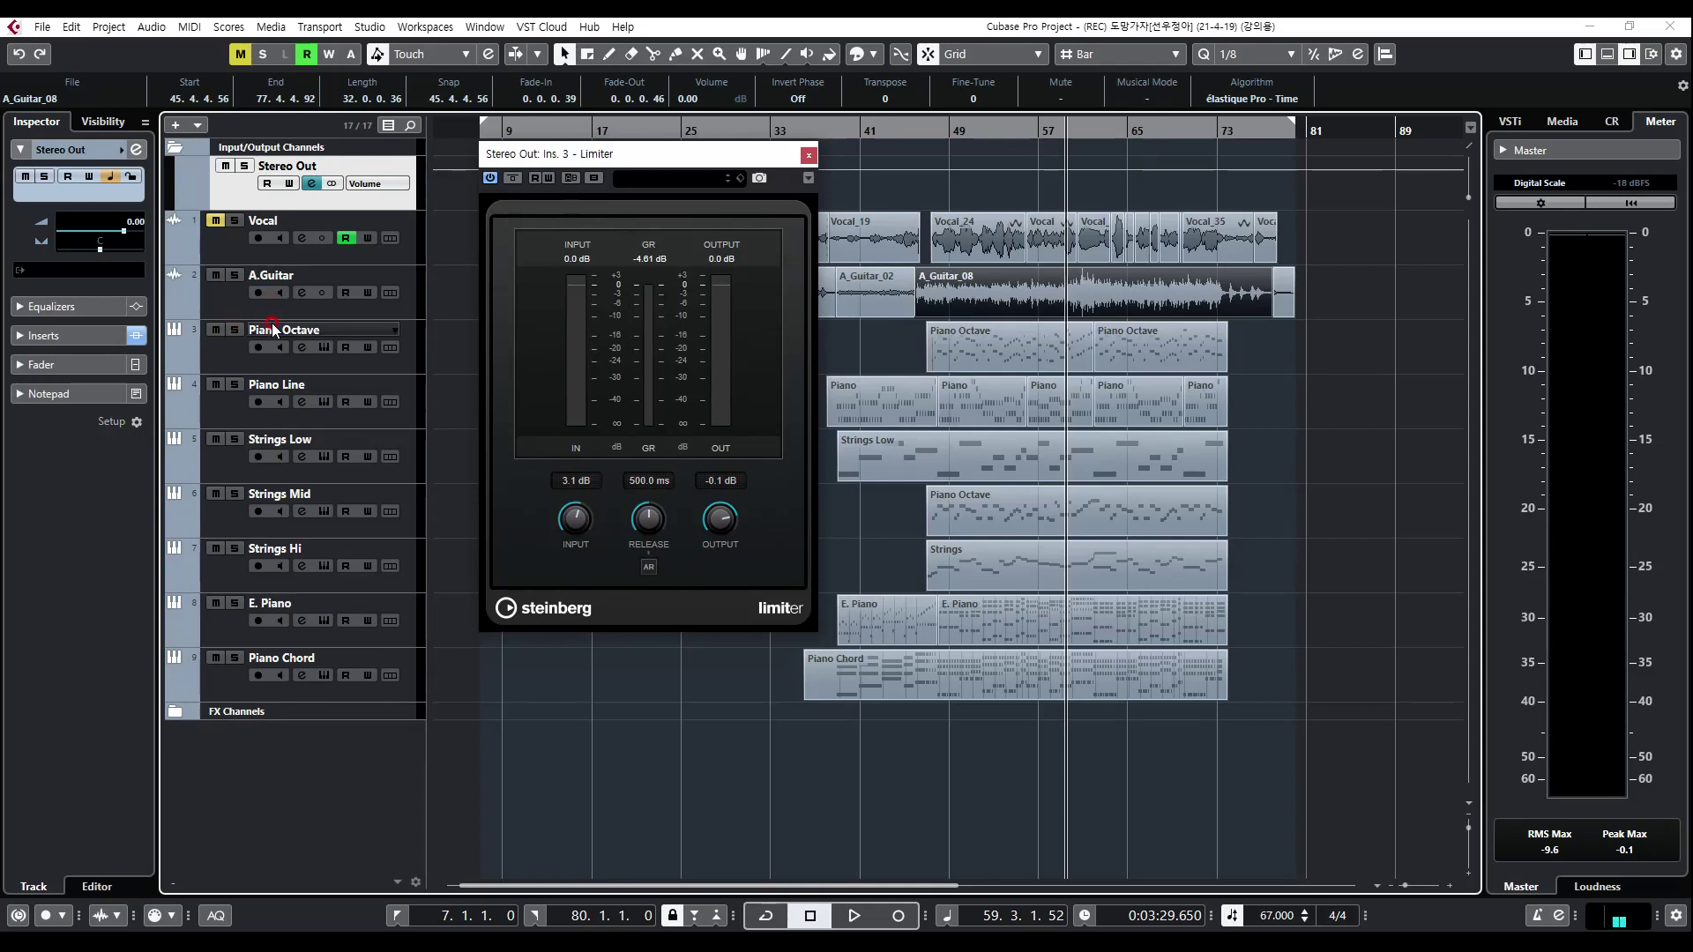
Step: Load a Compressor from the Dynamics category into Stereo Out's fourth insert slot, compare its controls with the Limiter's, and close both plug-in windows
left_click_drag(635, 157, 1509, 143)
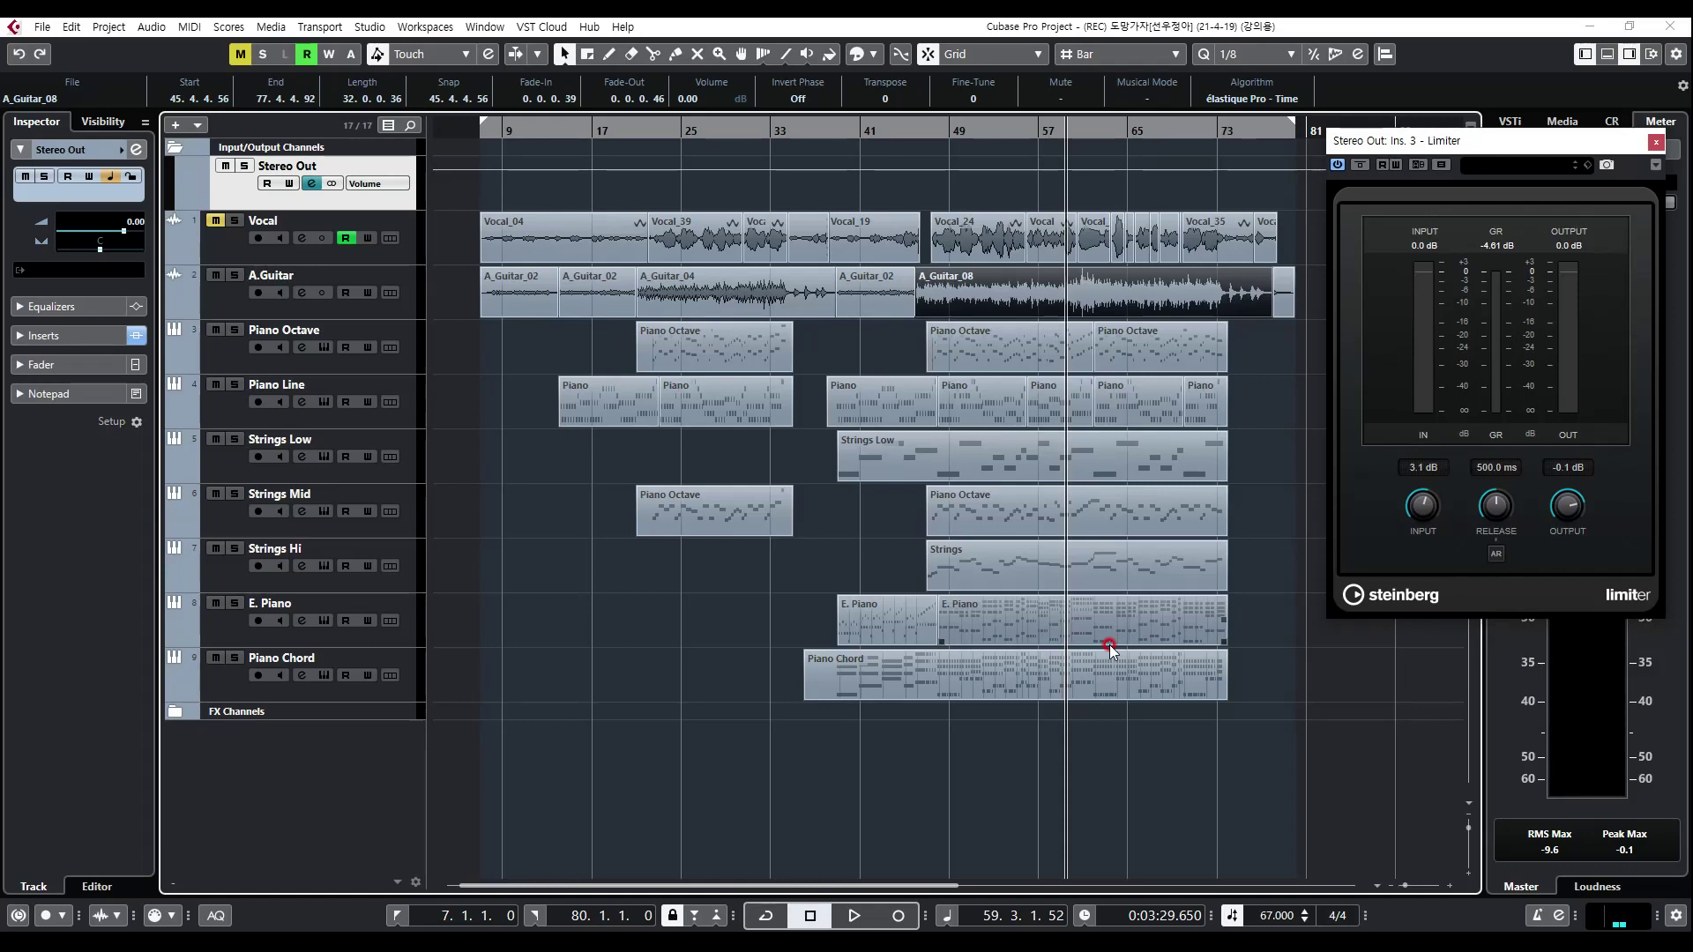
left_click_drag(1505, 142, 664, 86)
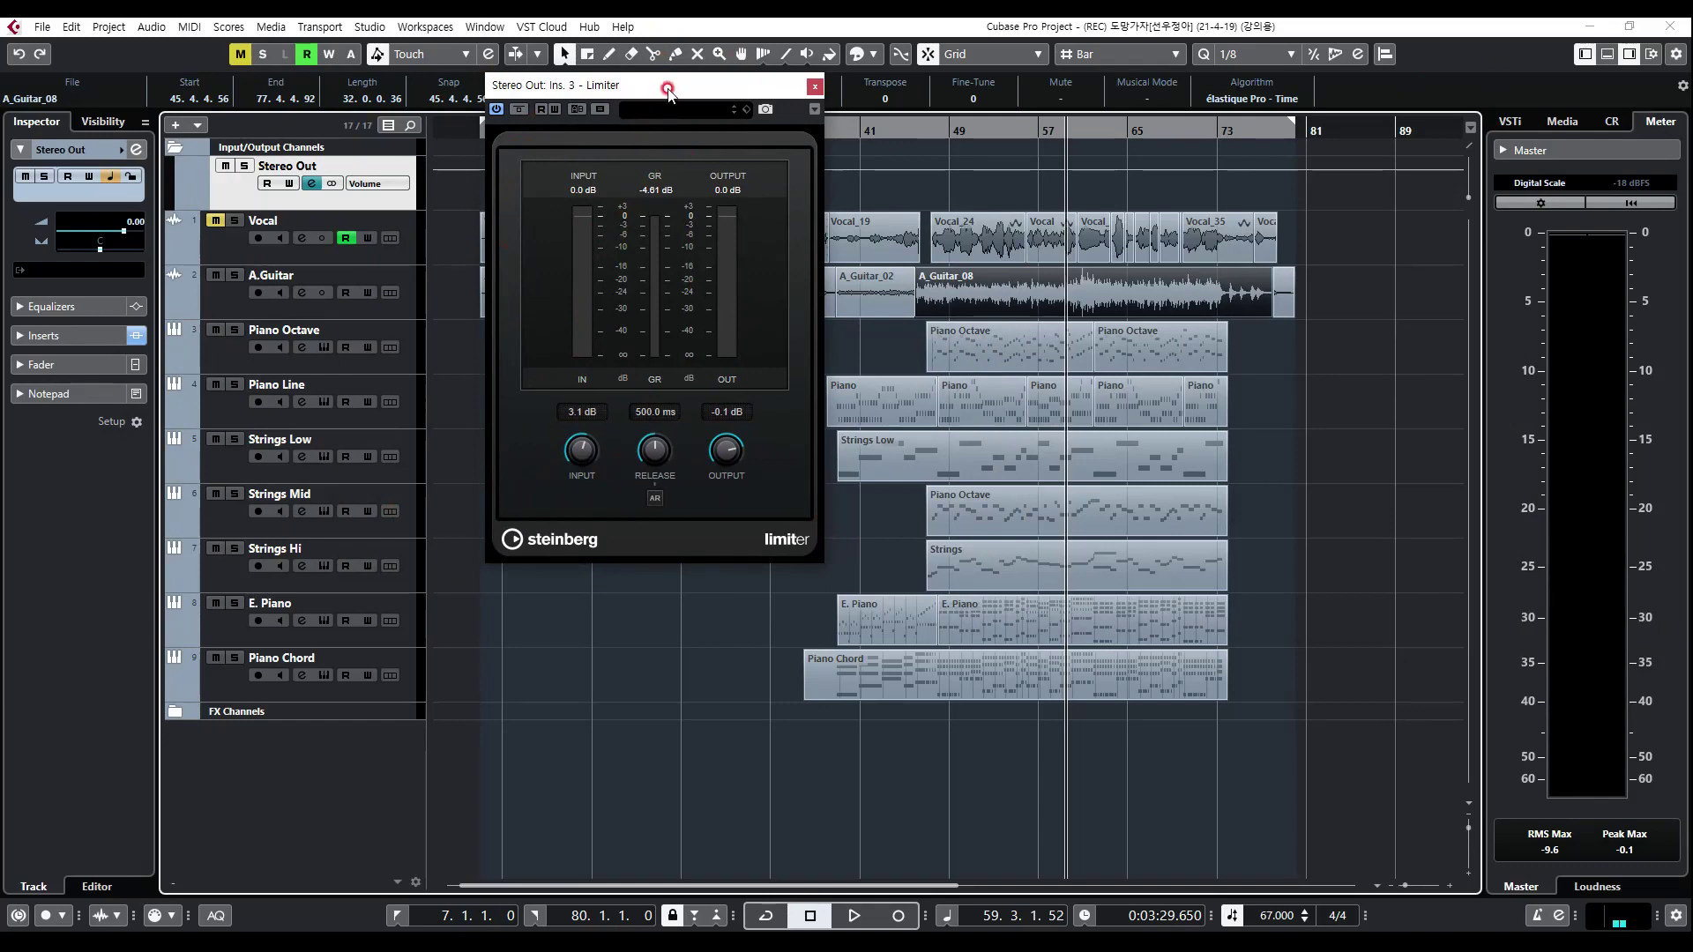
left_click_drag(661, 88, 795, 122)
left_click(310, 184)
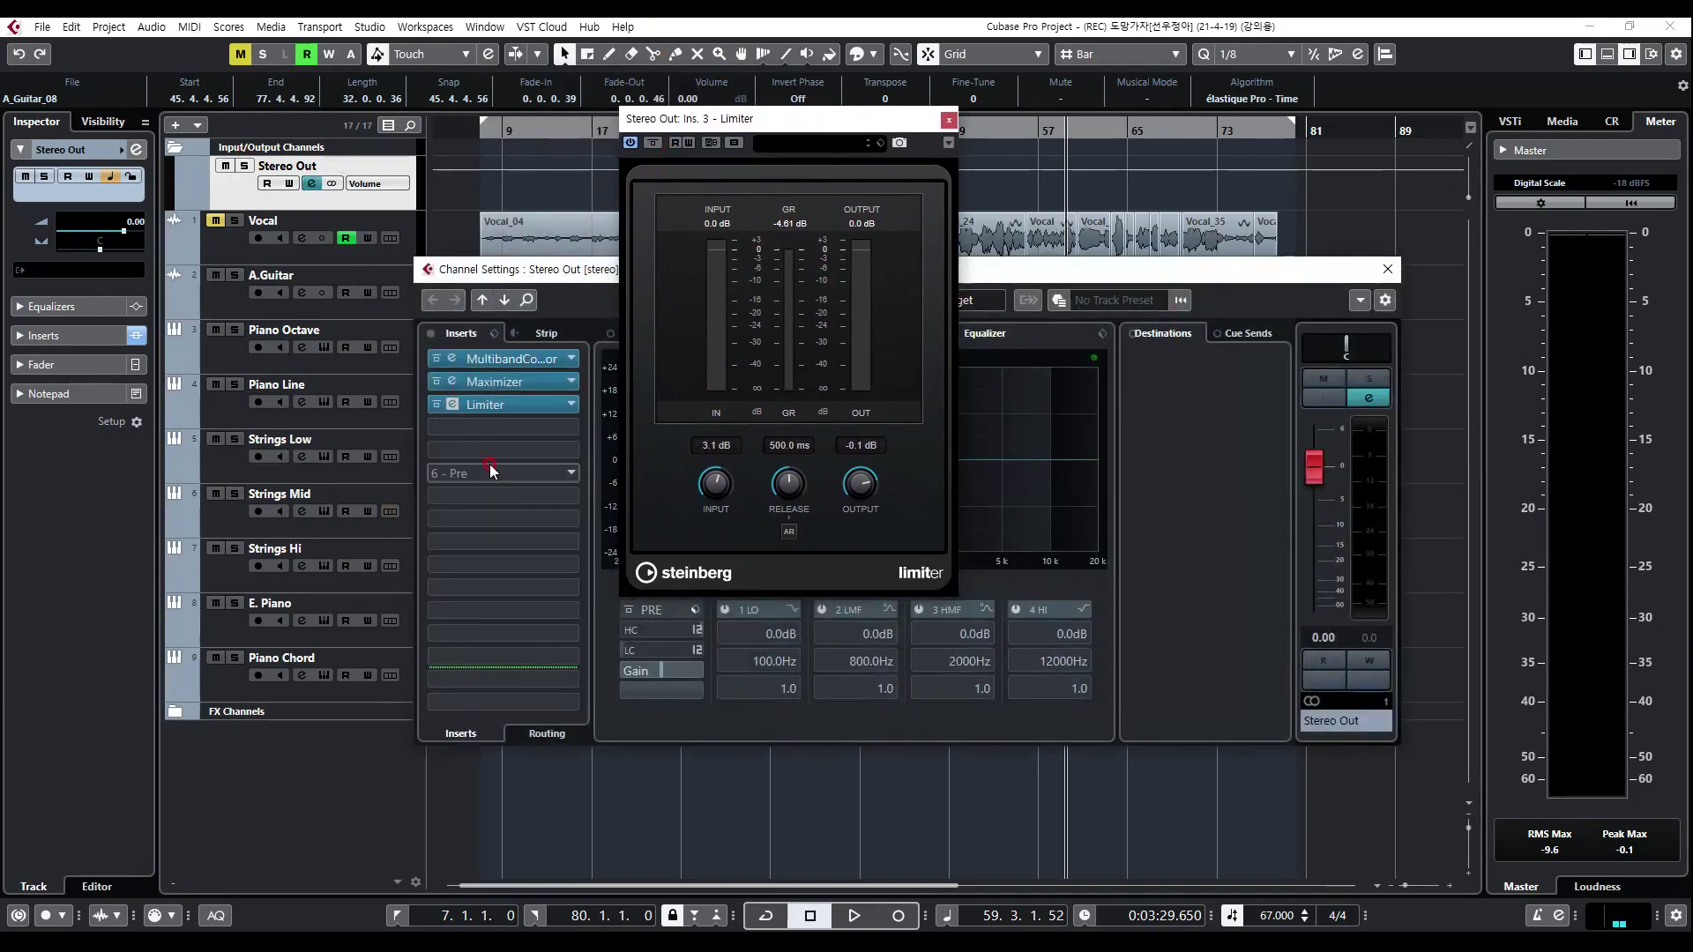
left_click(487, 427)
left_click(457, 522)
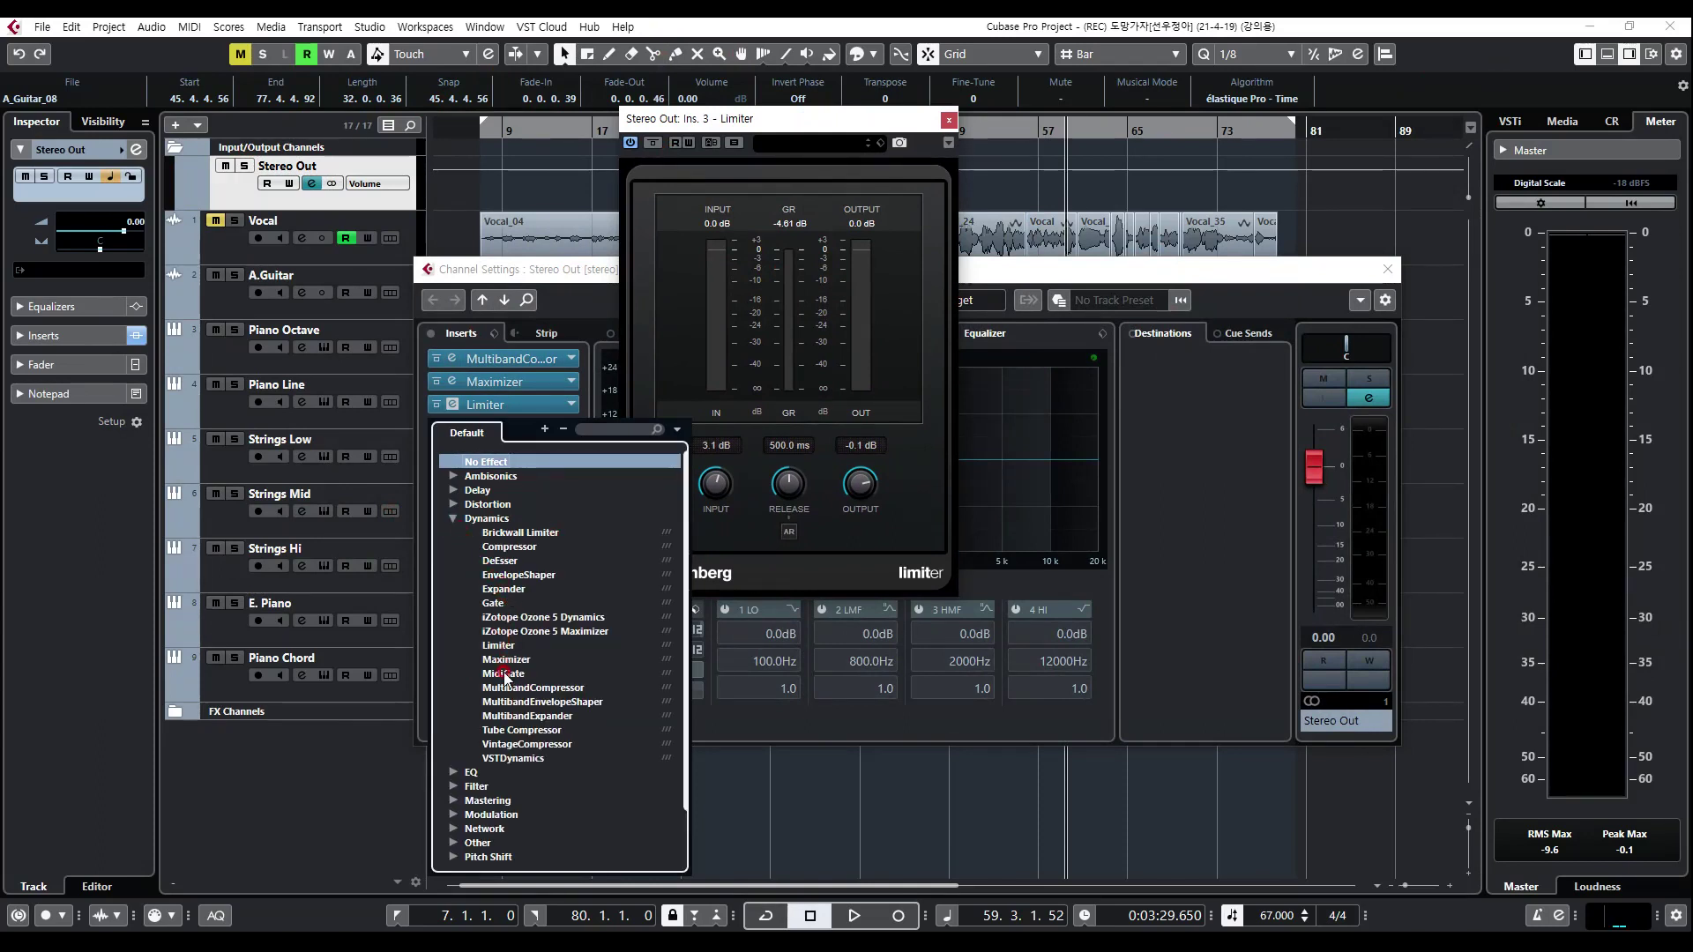
left_click(500, 549)
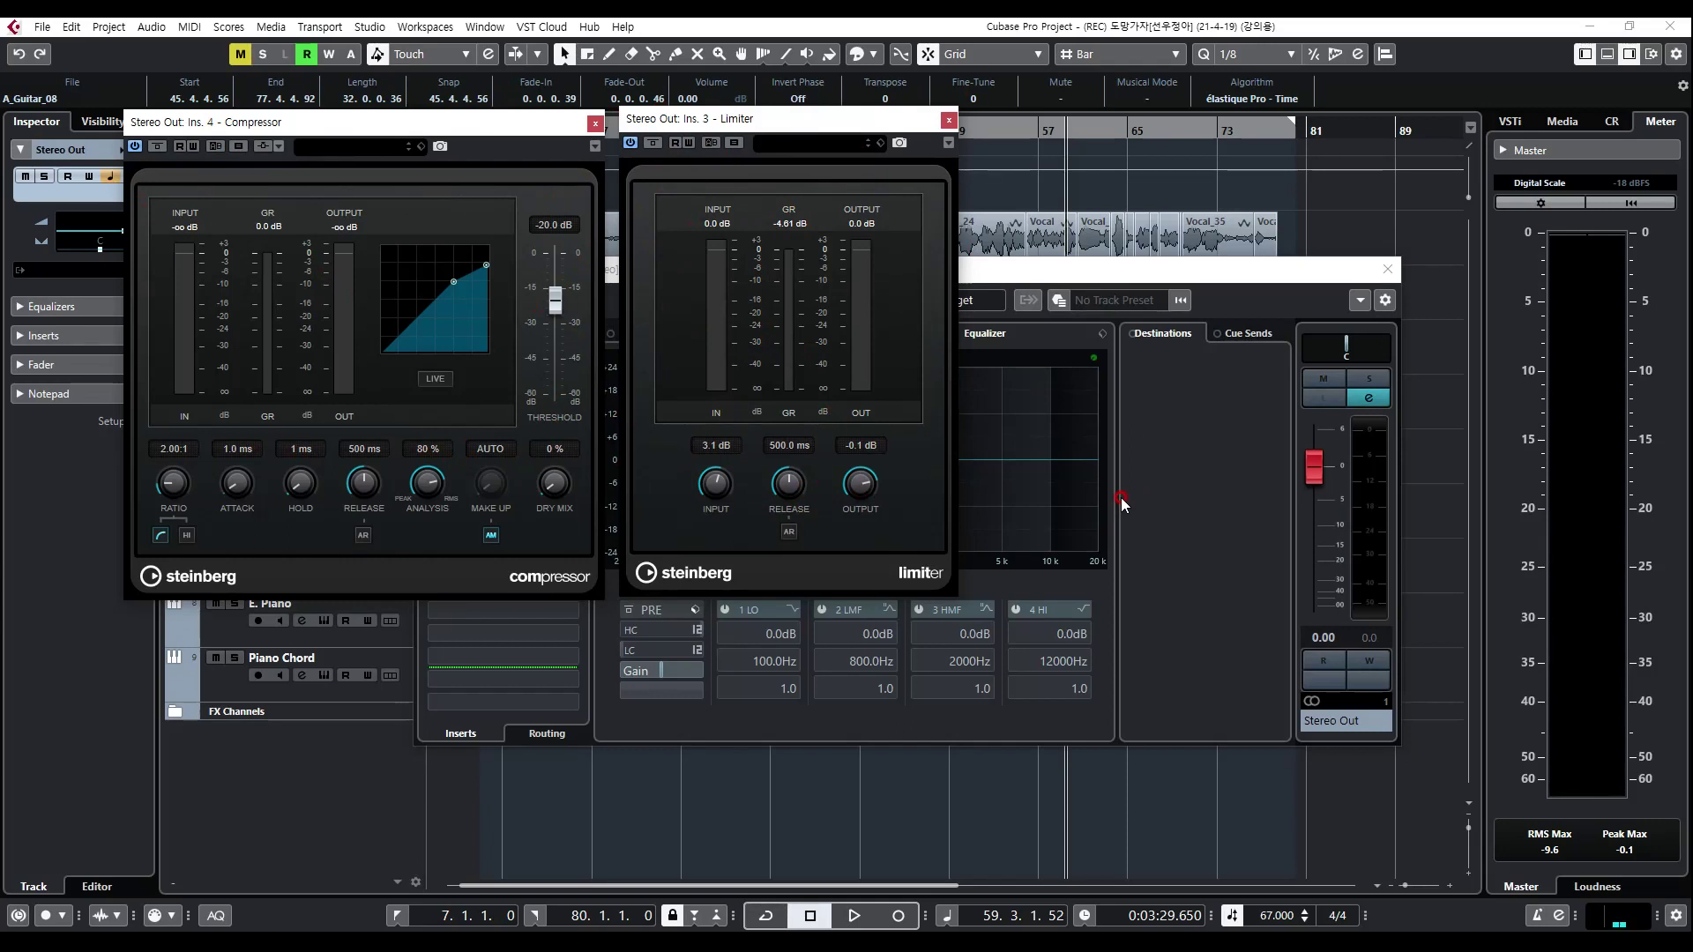
left_click(596, 125)
left_click(949, 119)
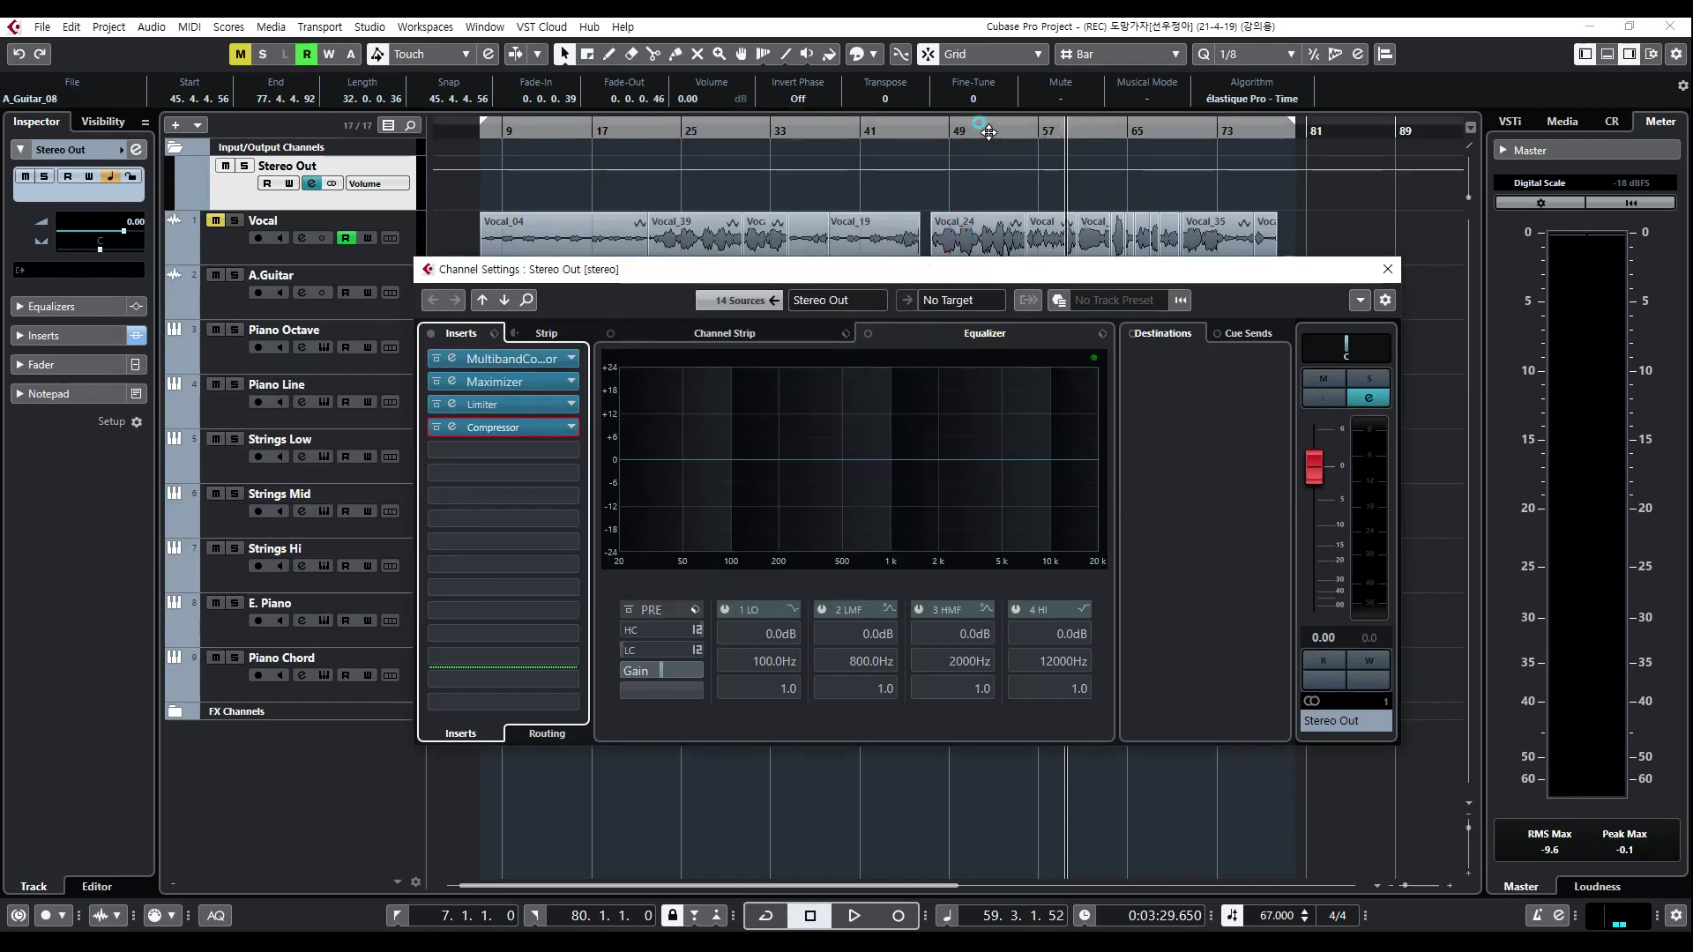
Step: Move the playback position to bar 50 and remove the Compressor from Stereo Out's fourth insert slot
left_click(961, 130)
left_click(311, 183)
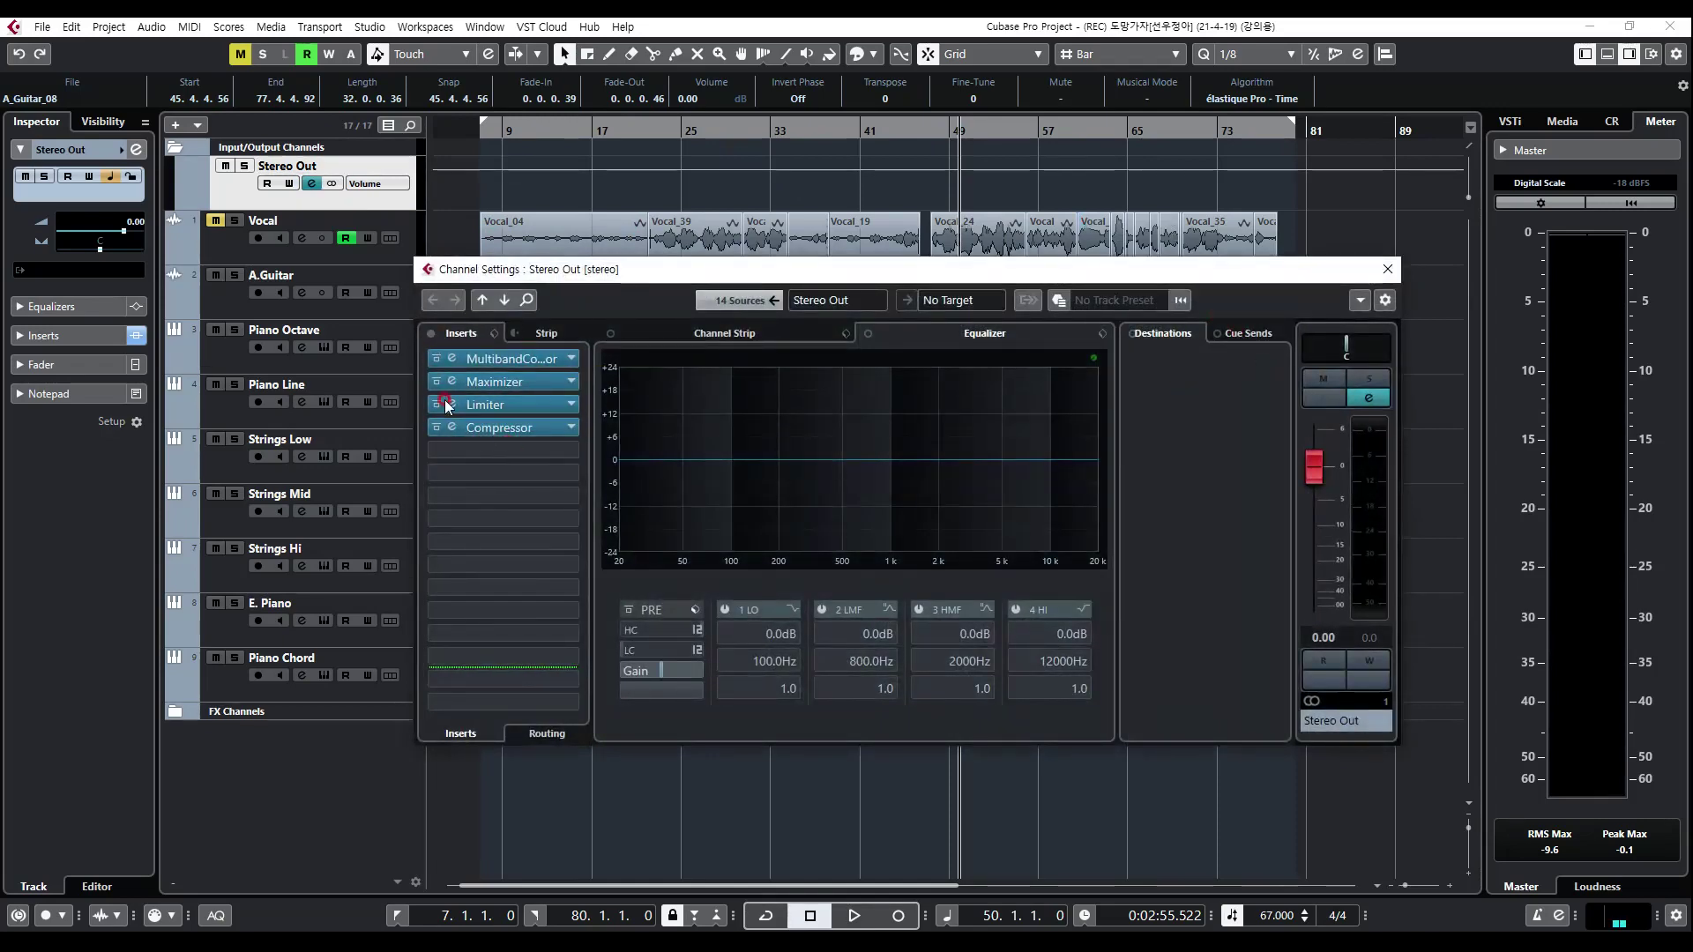
left_click(569, 427)
left_click(519, 465)
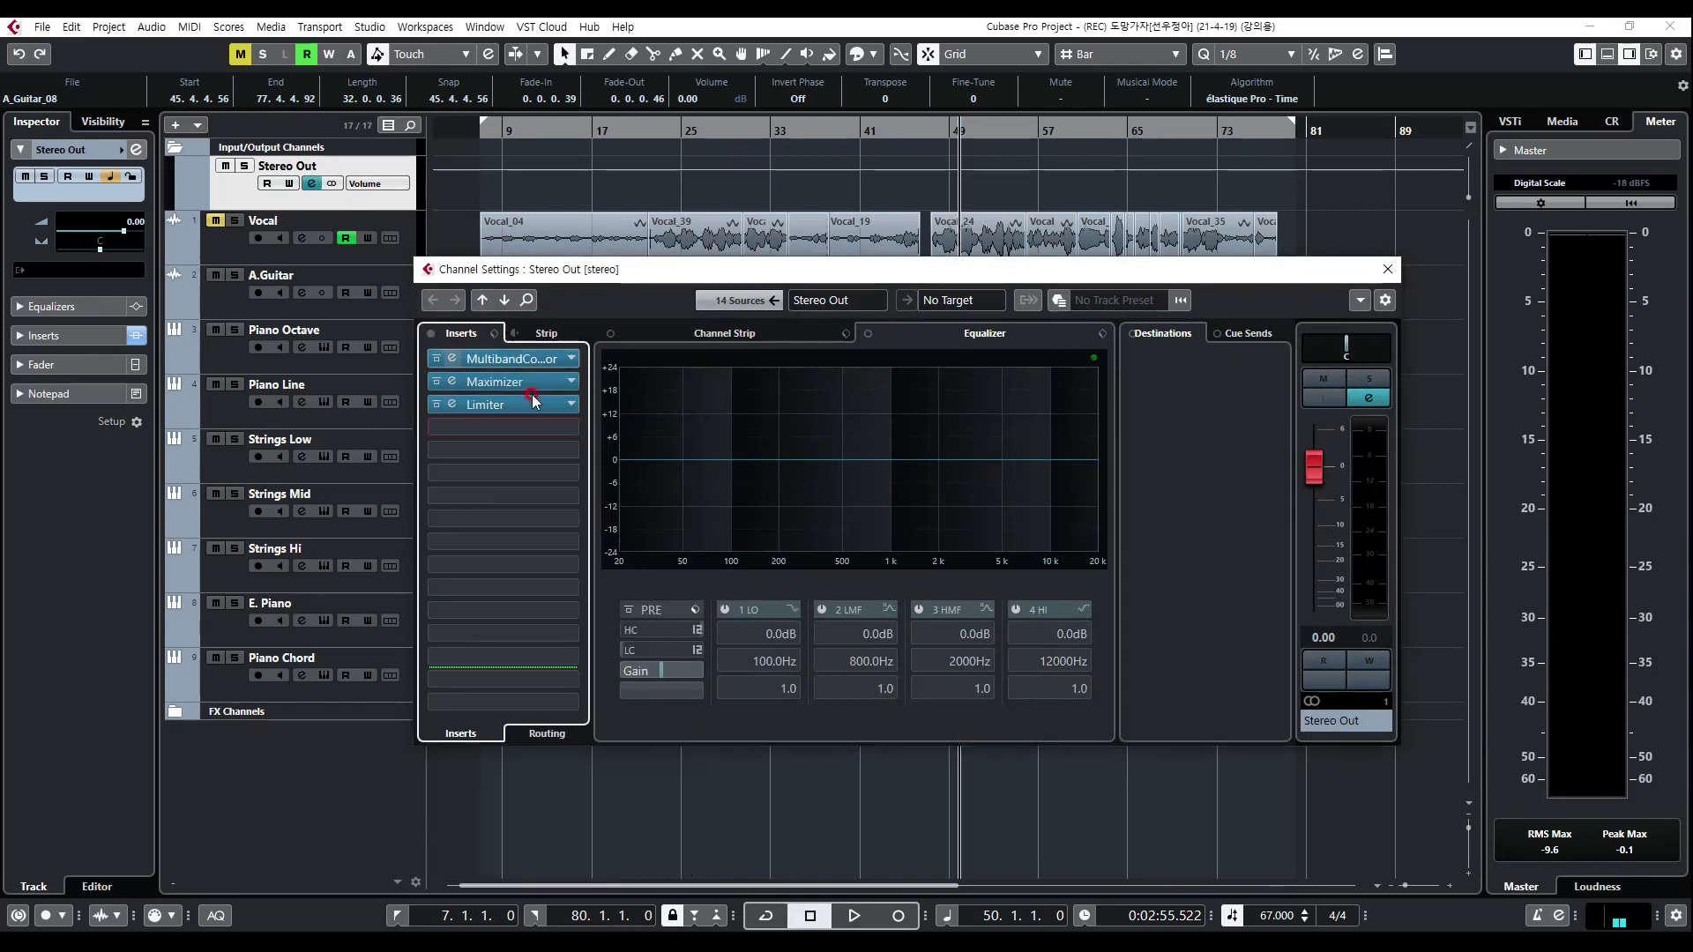
Step: Play from bar 57 while repeatedly bypassing and reactivating all Stereo Out inserts to compare the master level with and without them
left_click_drag(556, 269, 578, 292)
left_click(1006, 284)
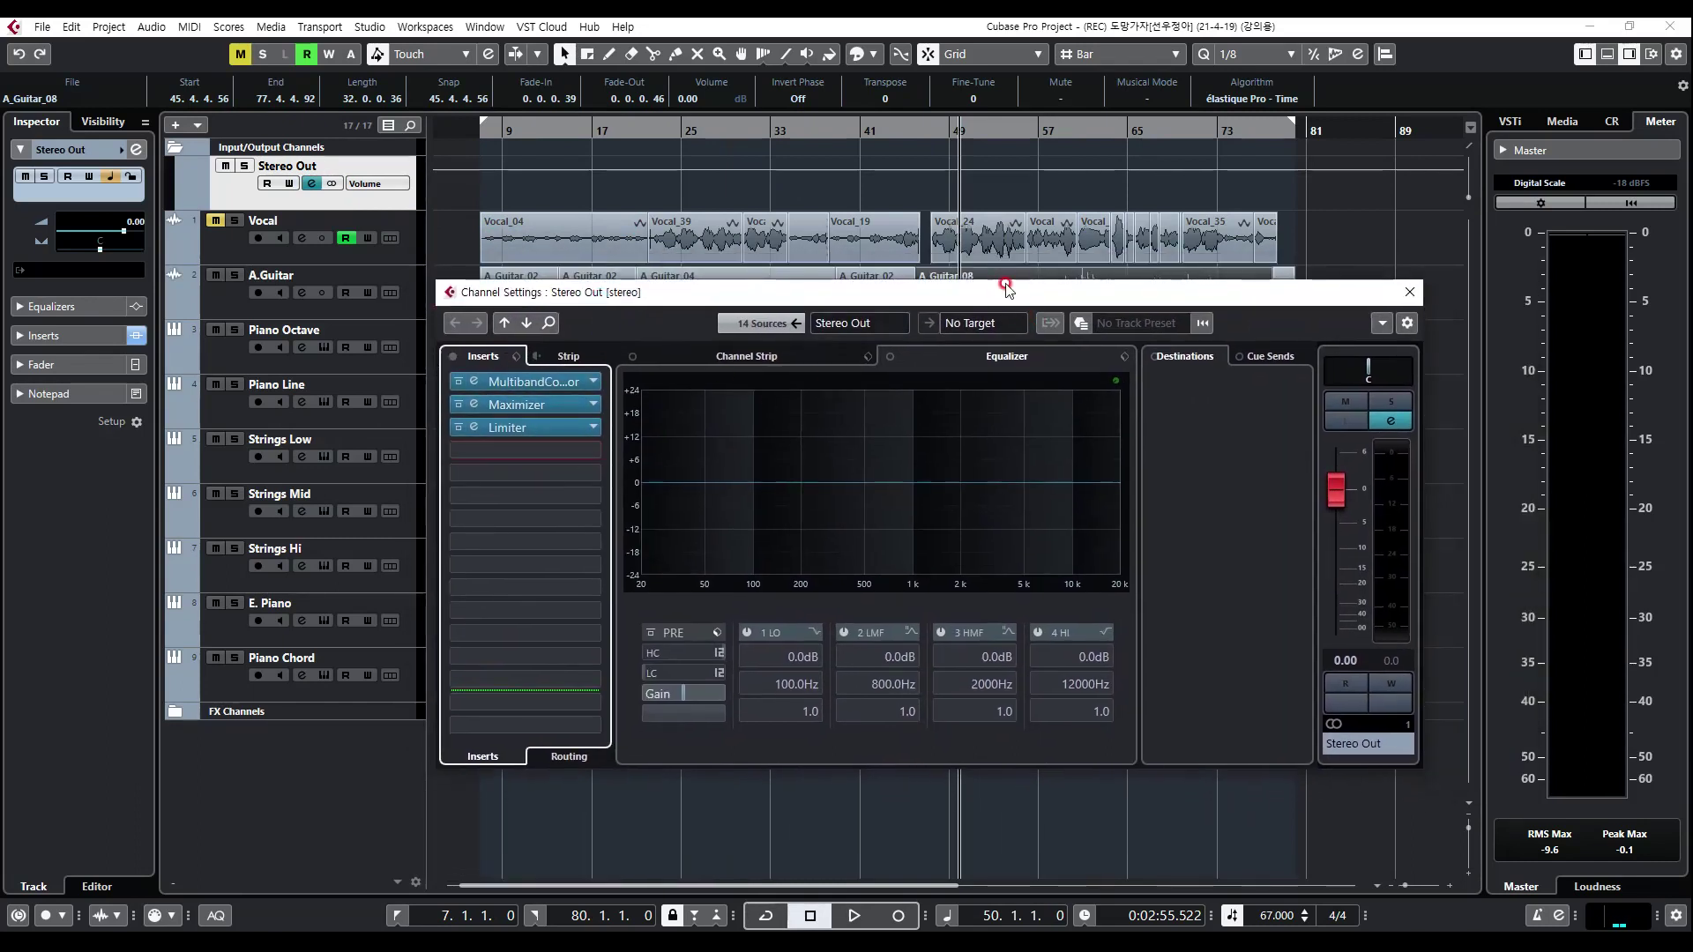
left_click(1065, 126)
left_click(232, 192)
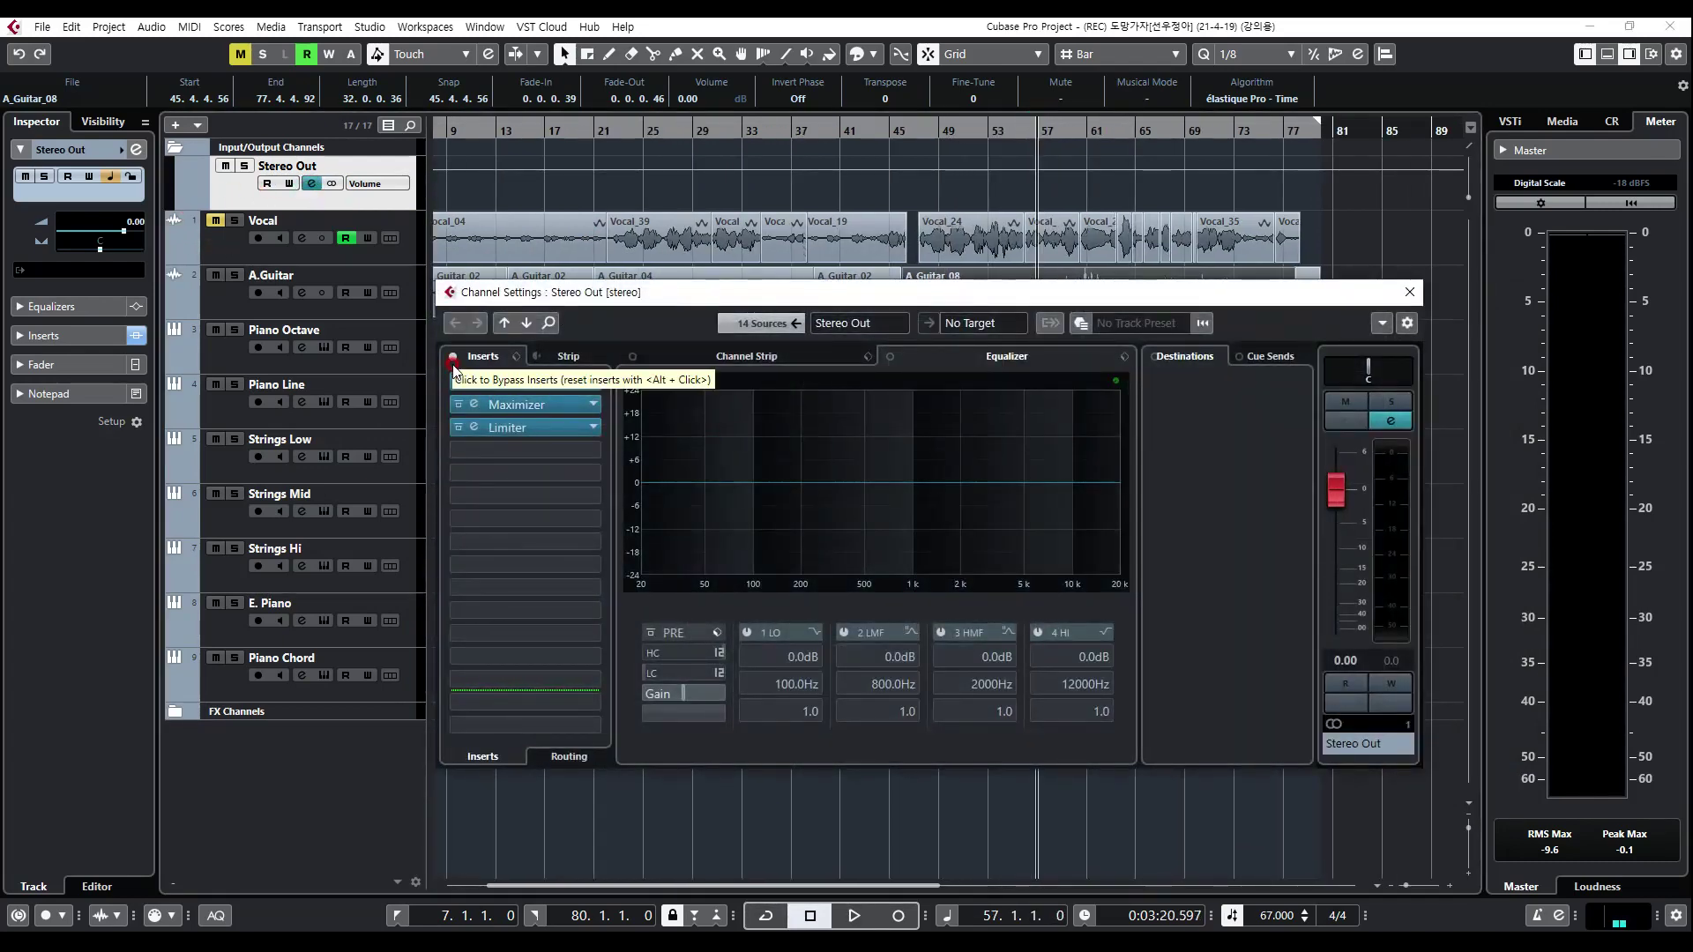
key("space")
left_click(452, 357)
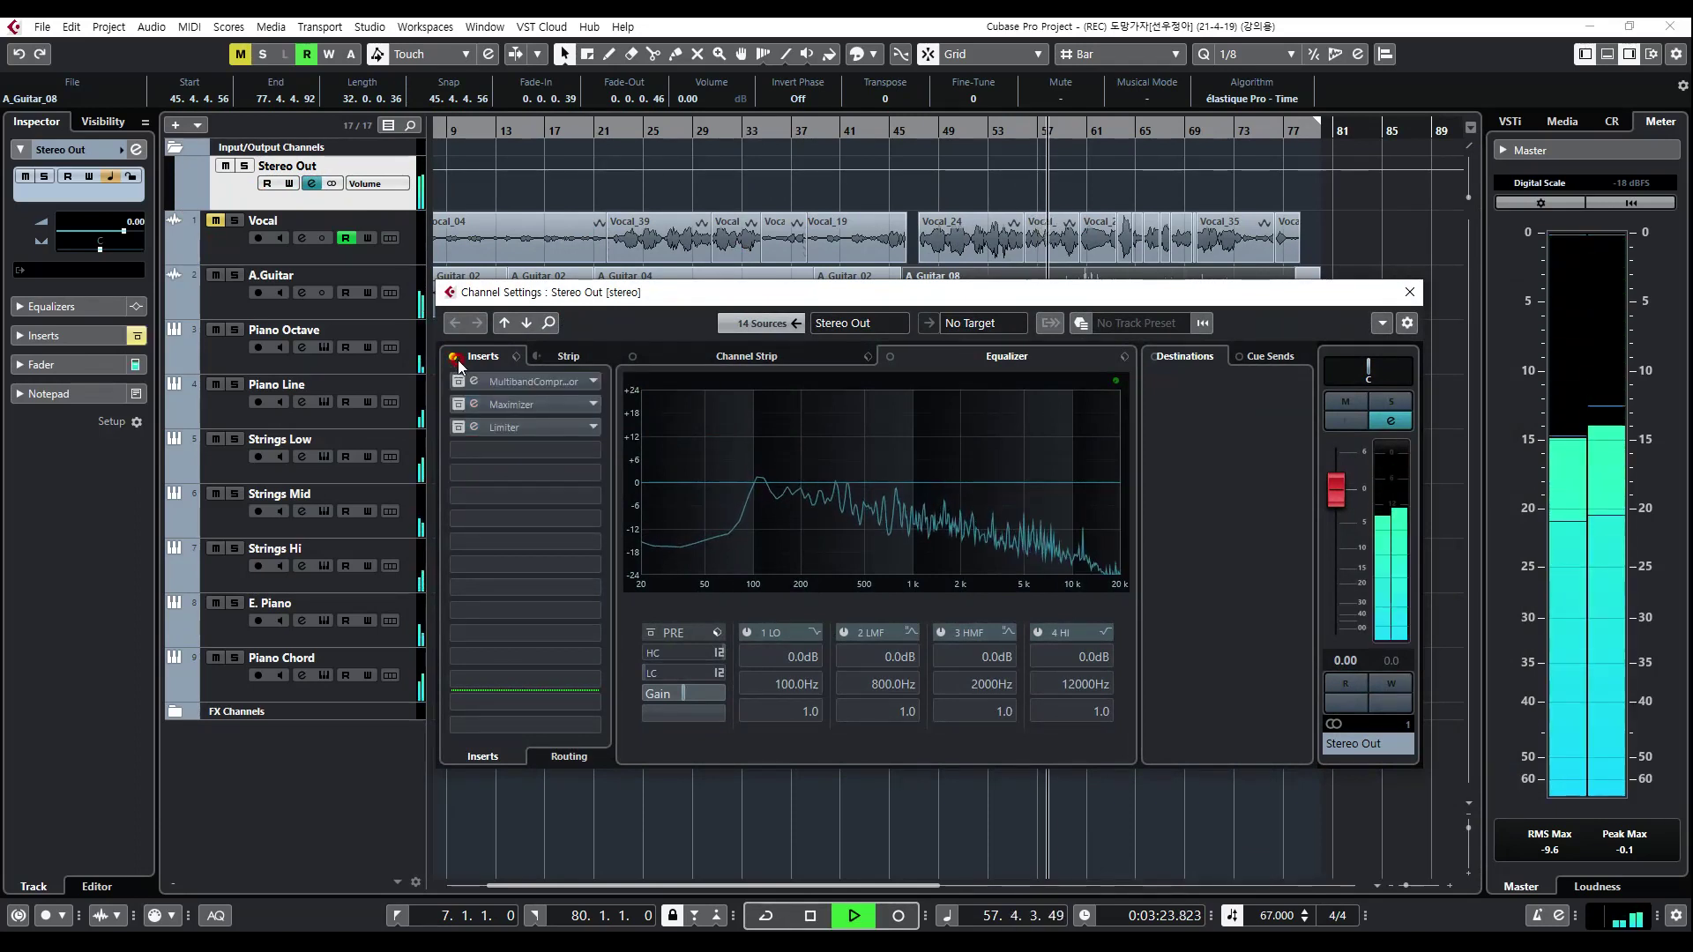
left_click(453, 360)
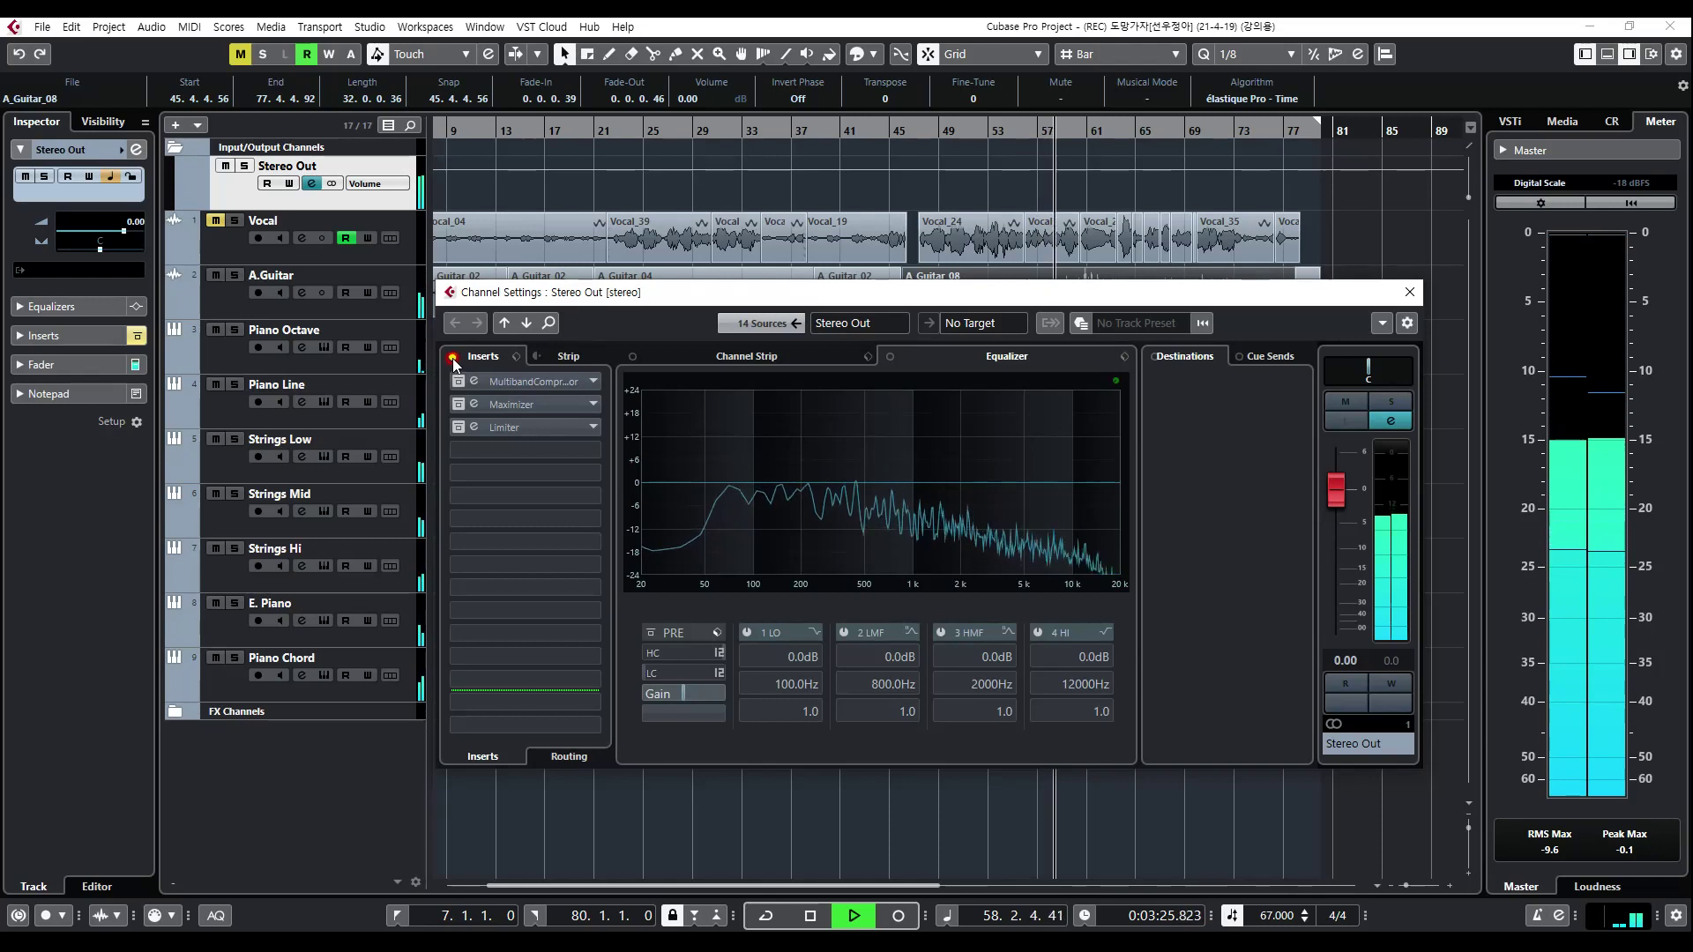
left_click(453, 358)
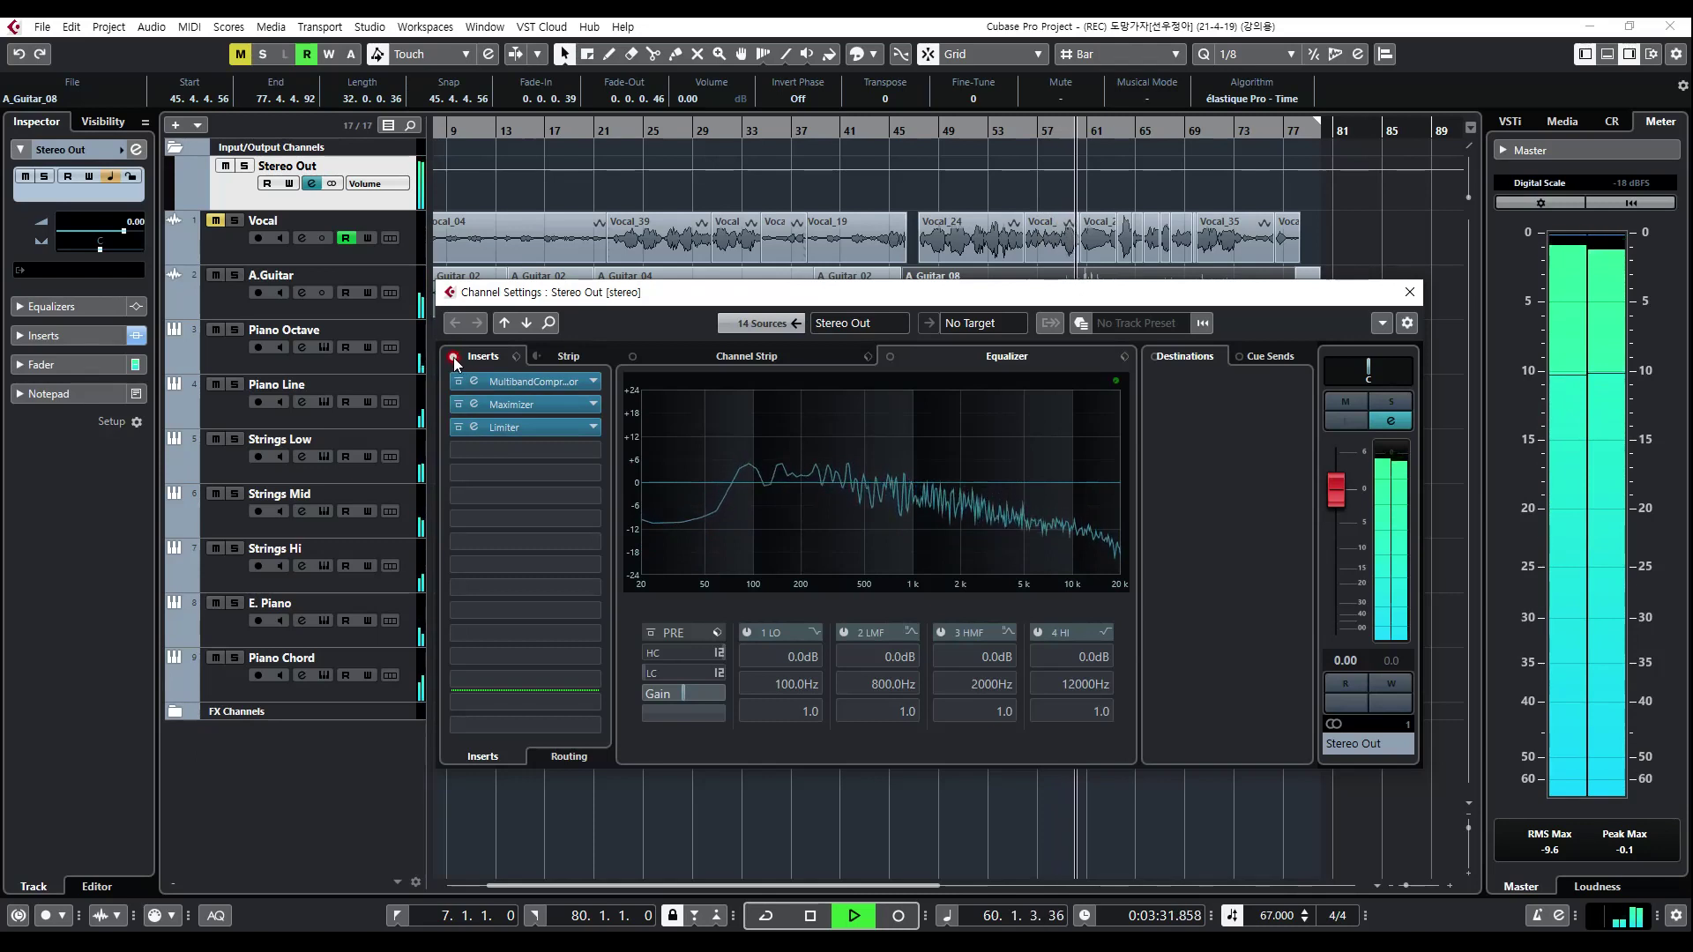
left_click(454, 357)
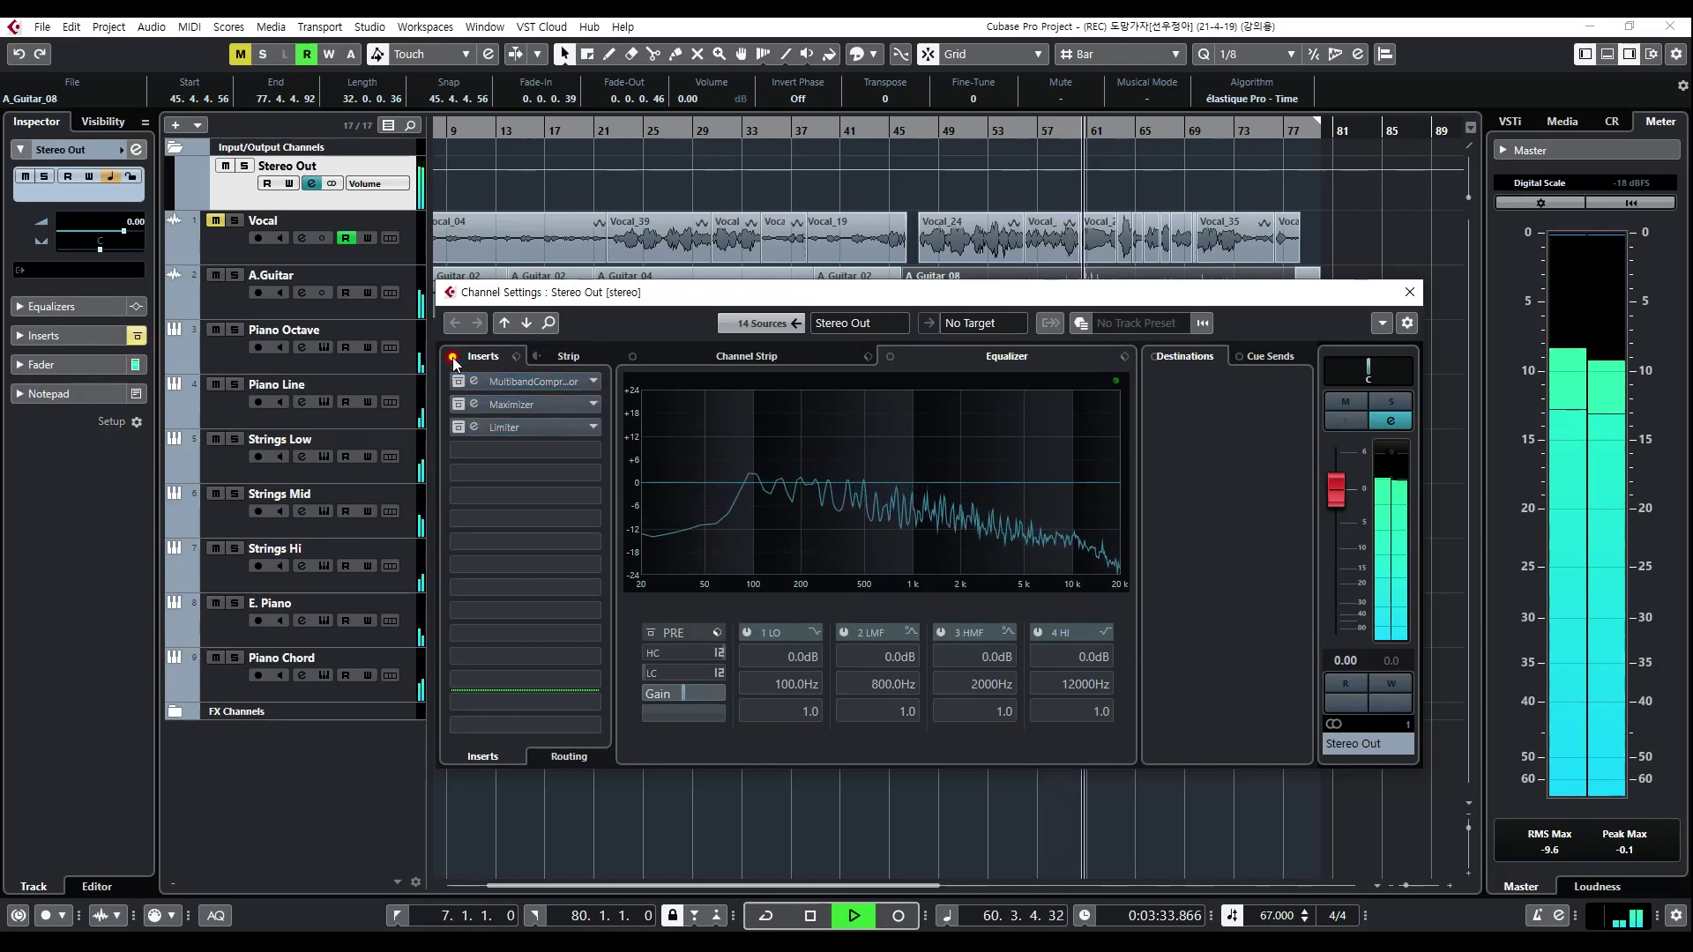
left_click(453, 357)
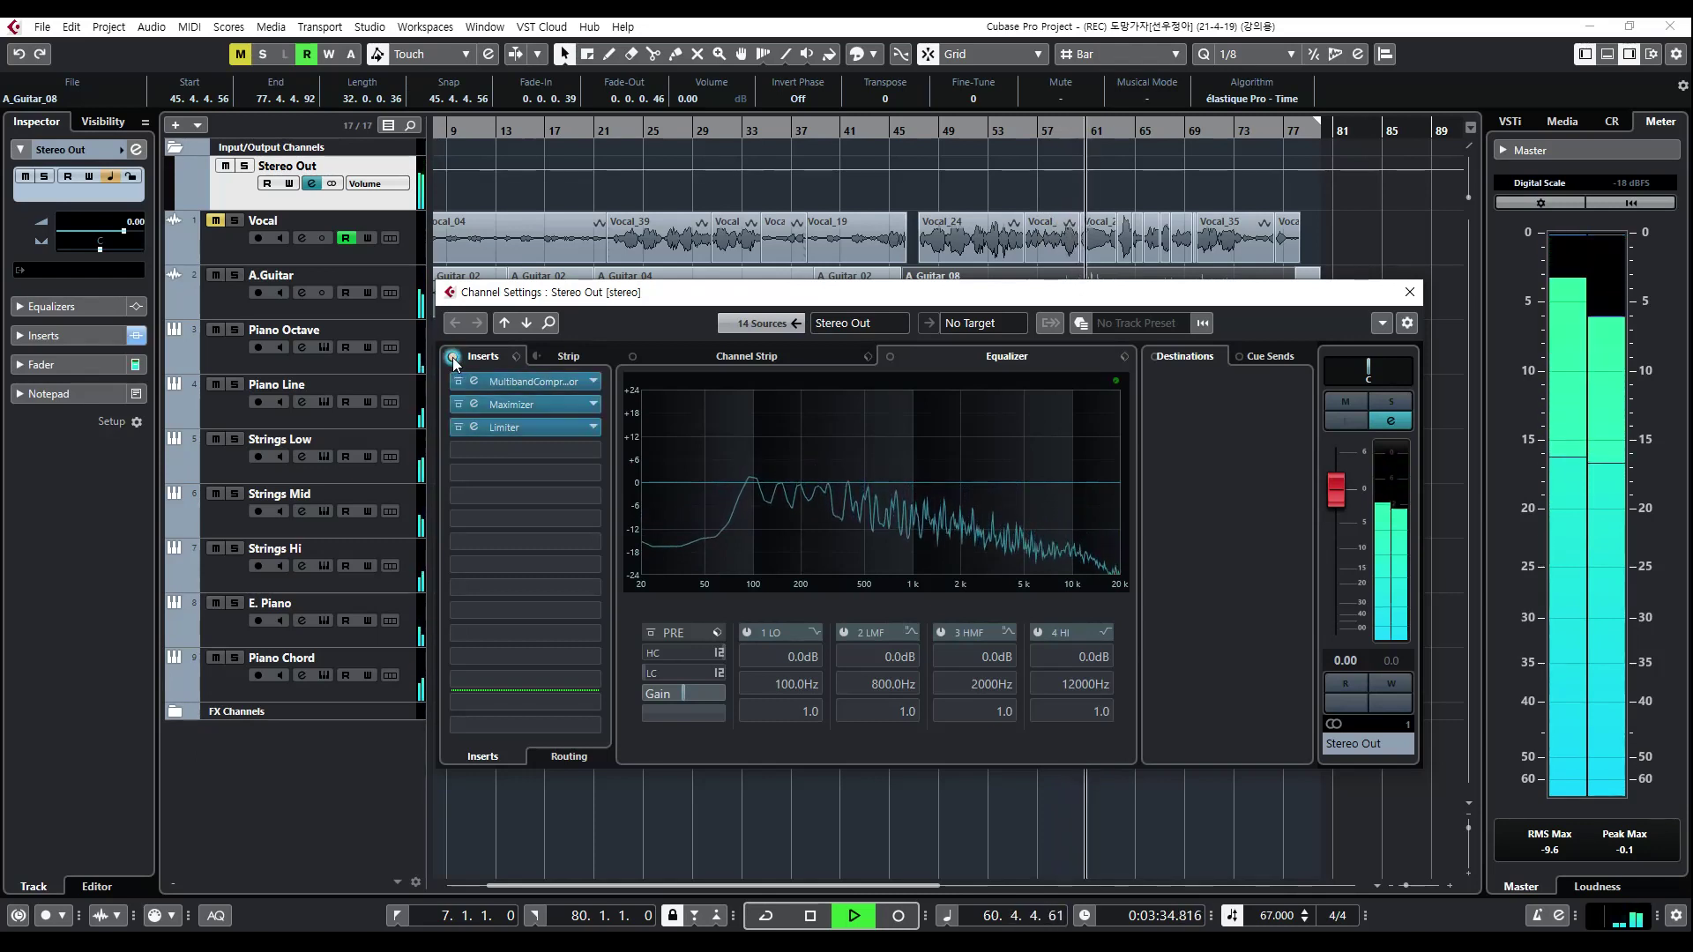
Step: Bypass the Limiter in Stereo Out's inserts during playback, check the master peak level without it, and stop playback
left_click(457, 427)
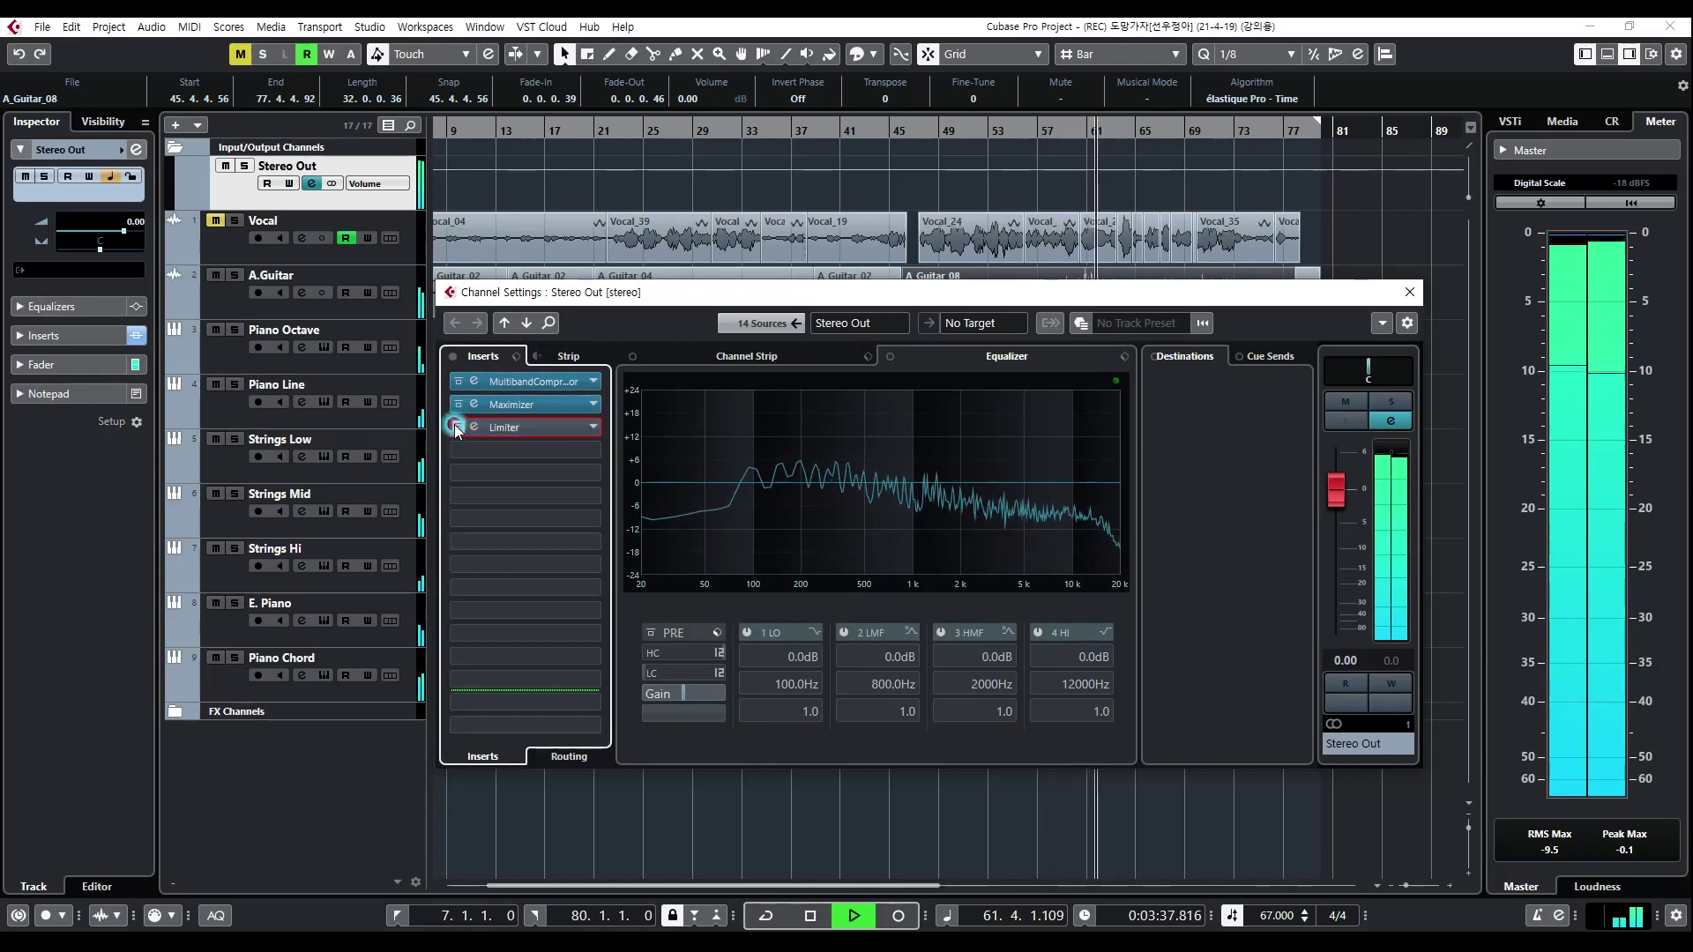
left_click(457, 426)
left_click(456, 427)
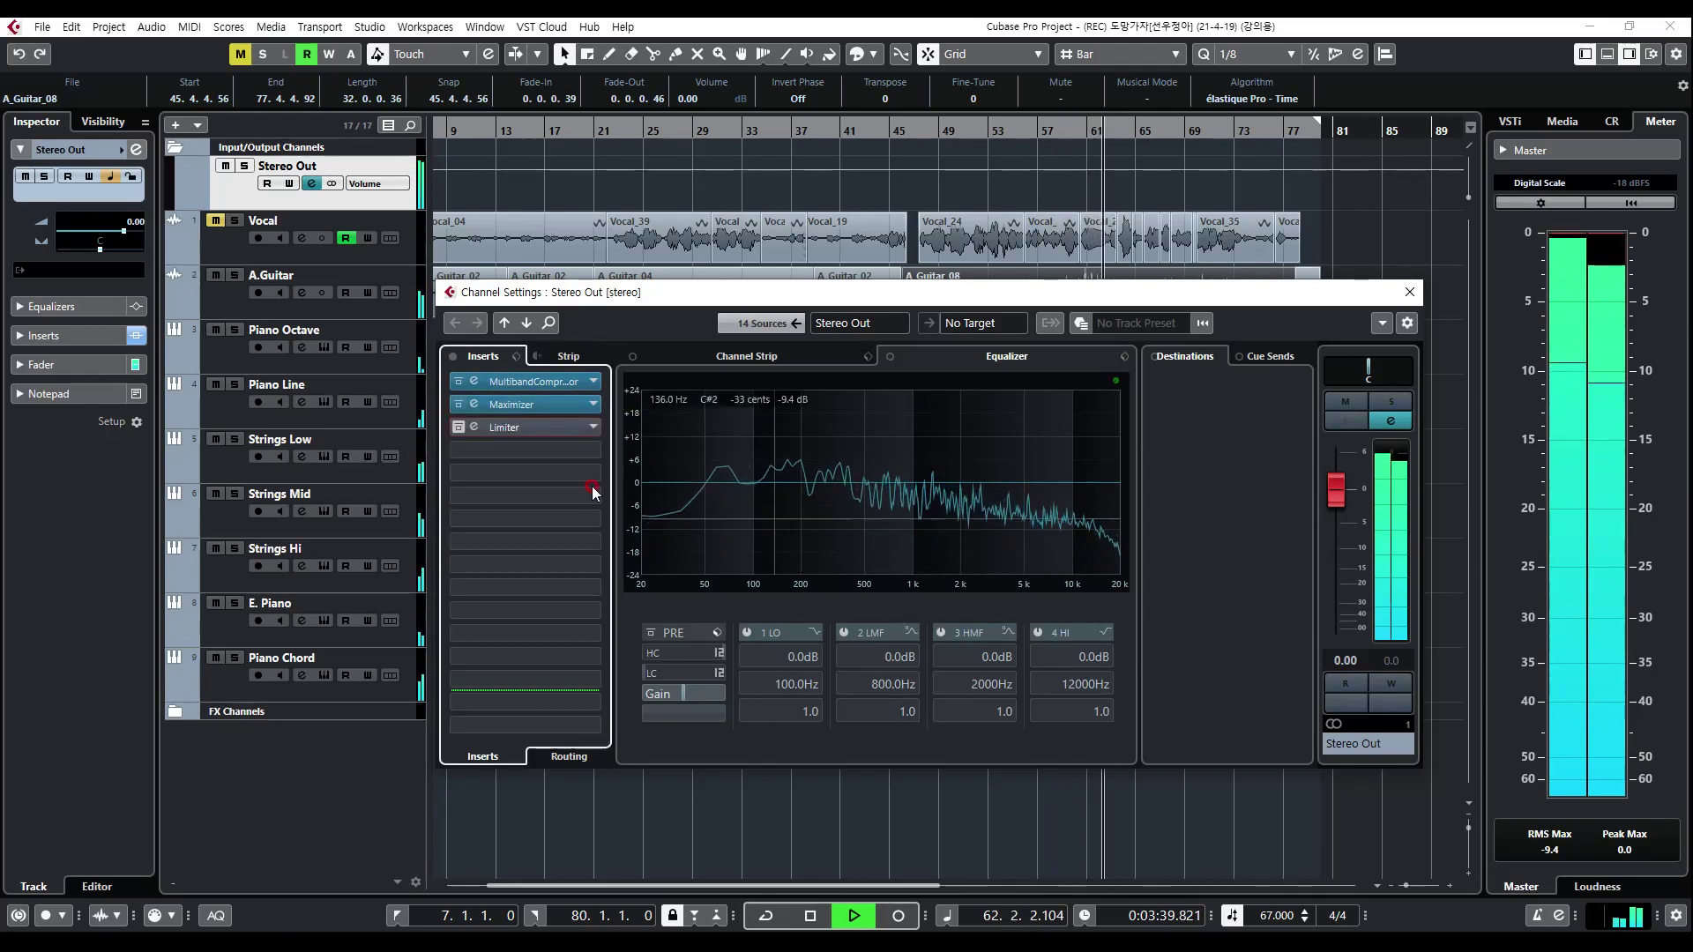
key("space")
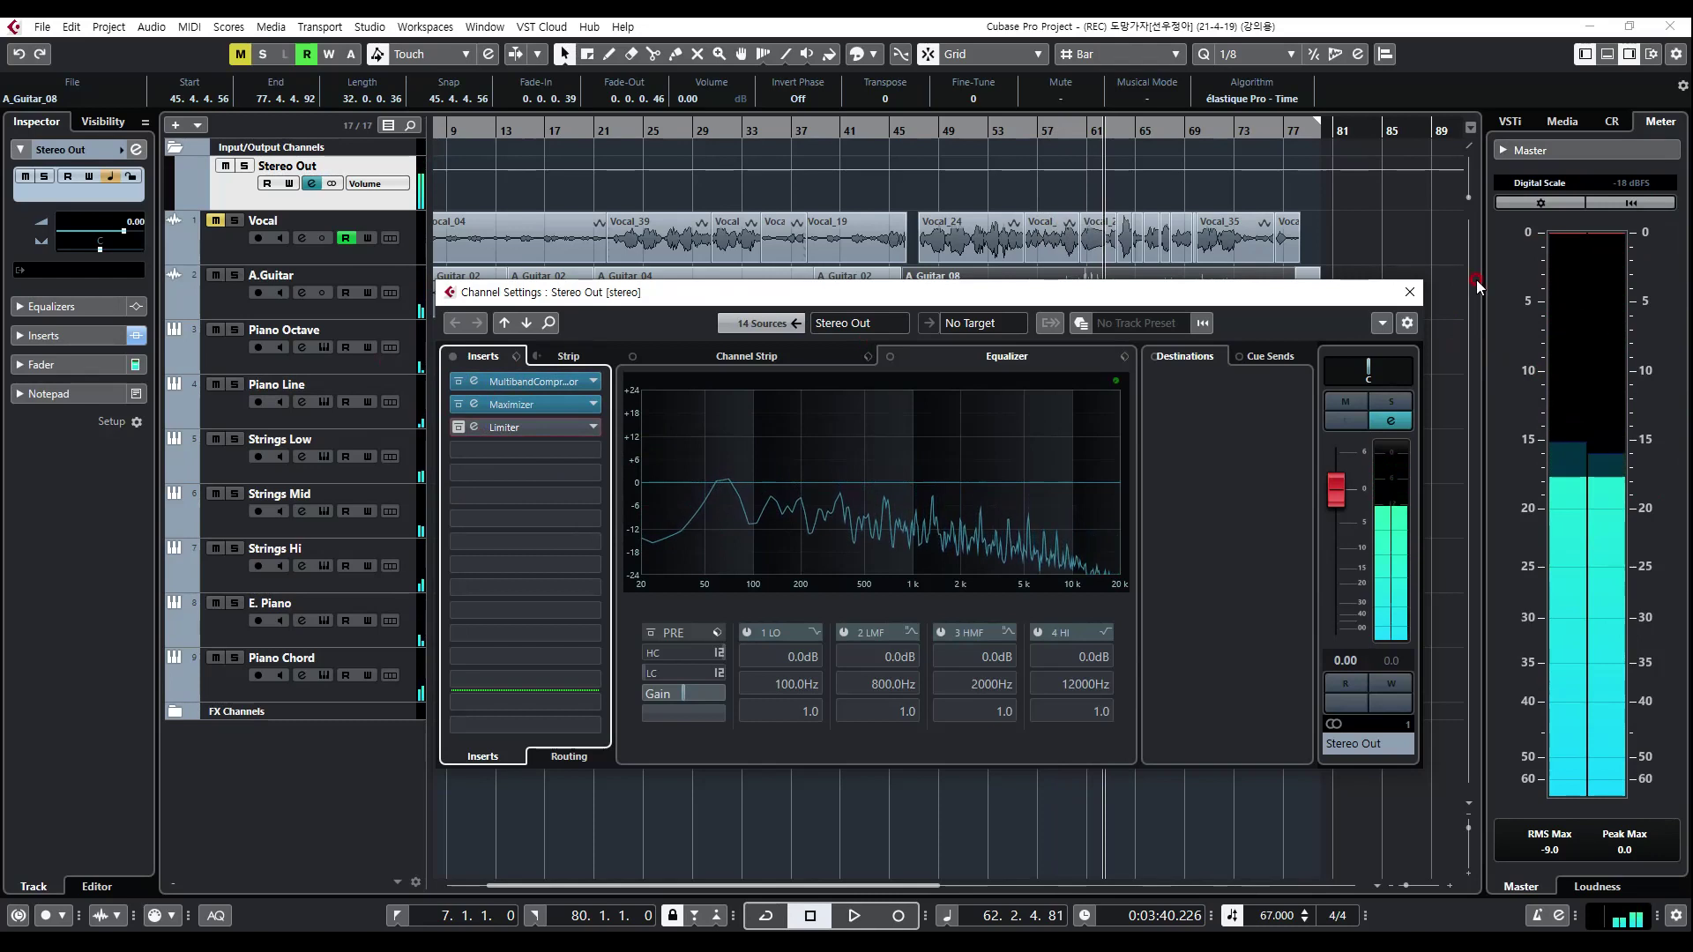
left_click(1638, 231)
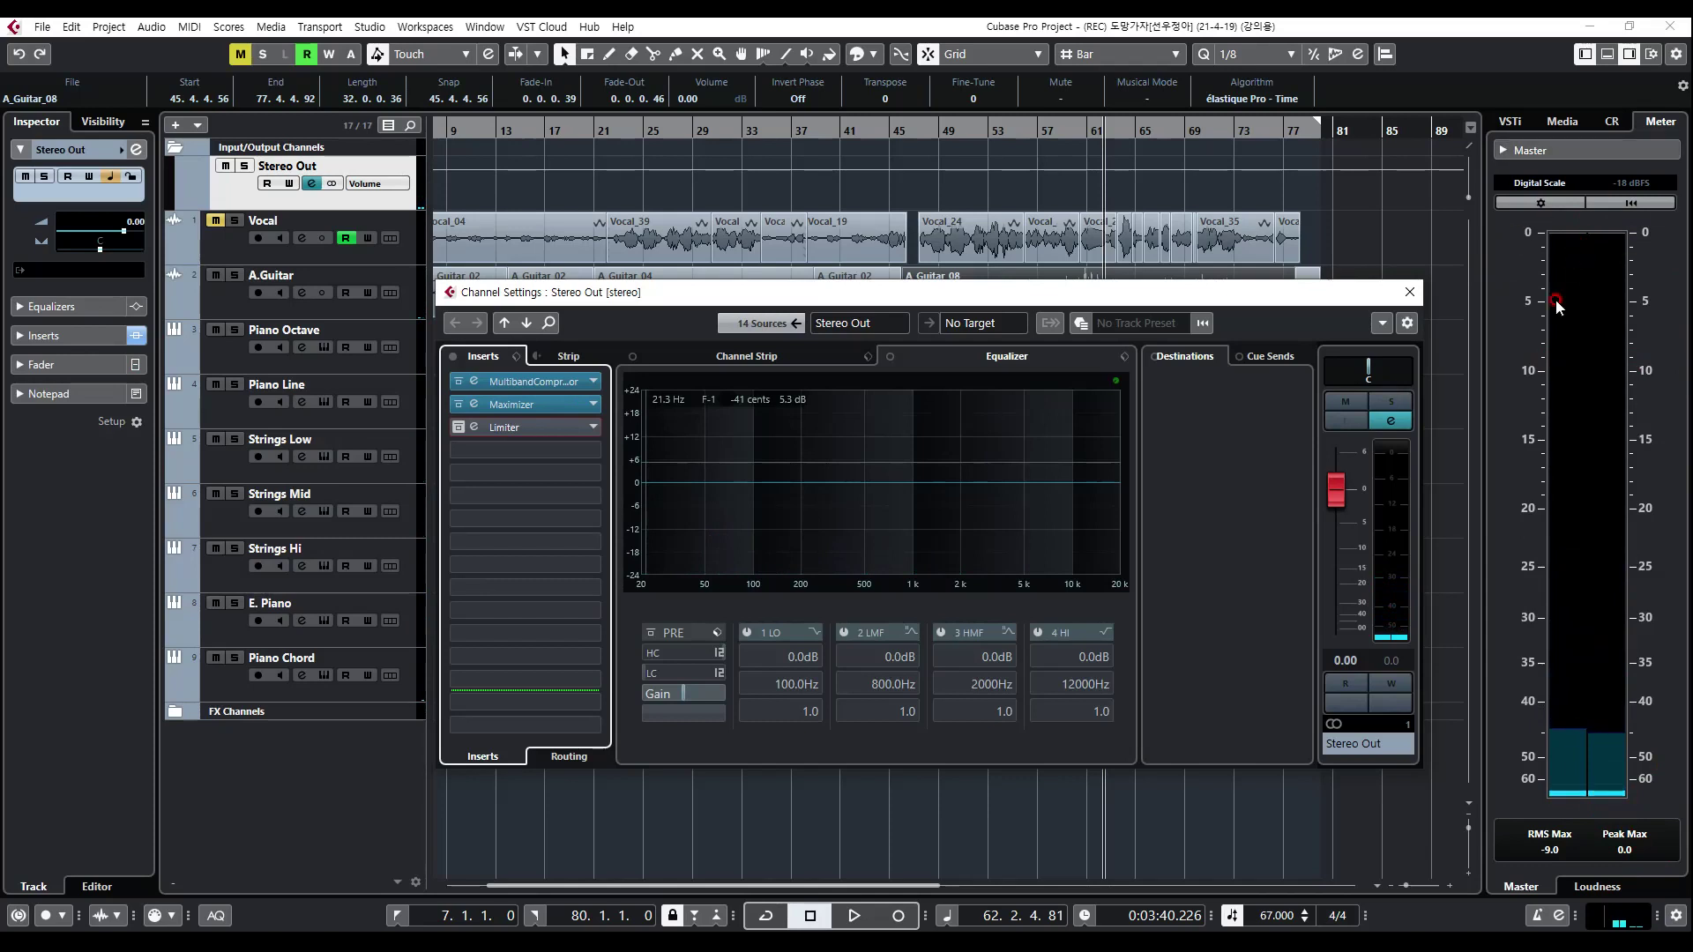
Step: Resume playback with the Maximizer on Stereo Out bypassed as well, check the master level, and stop playback
key("space")
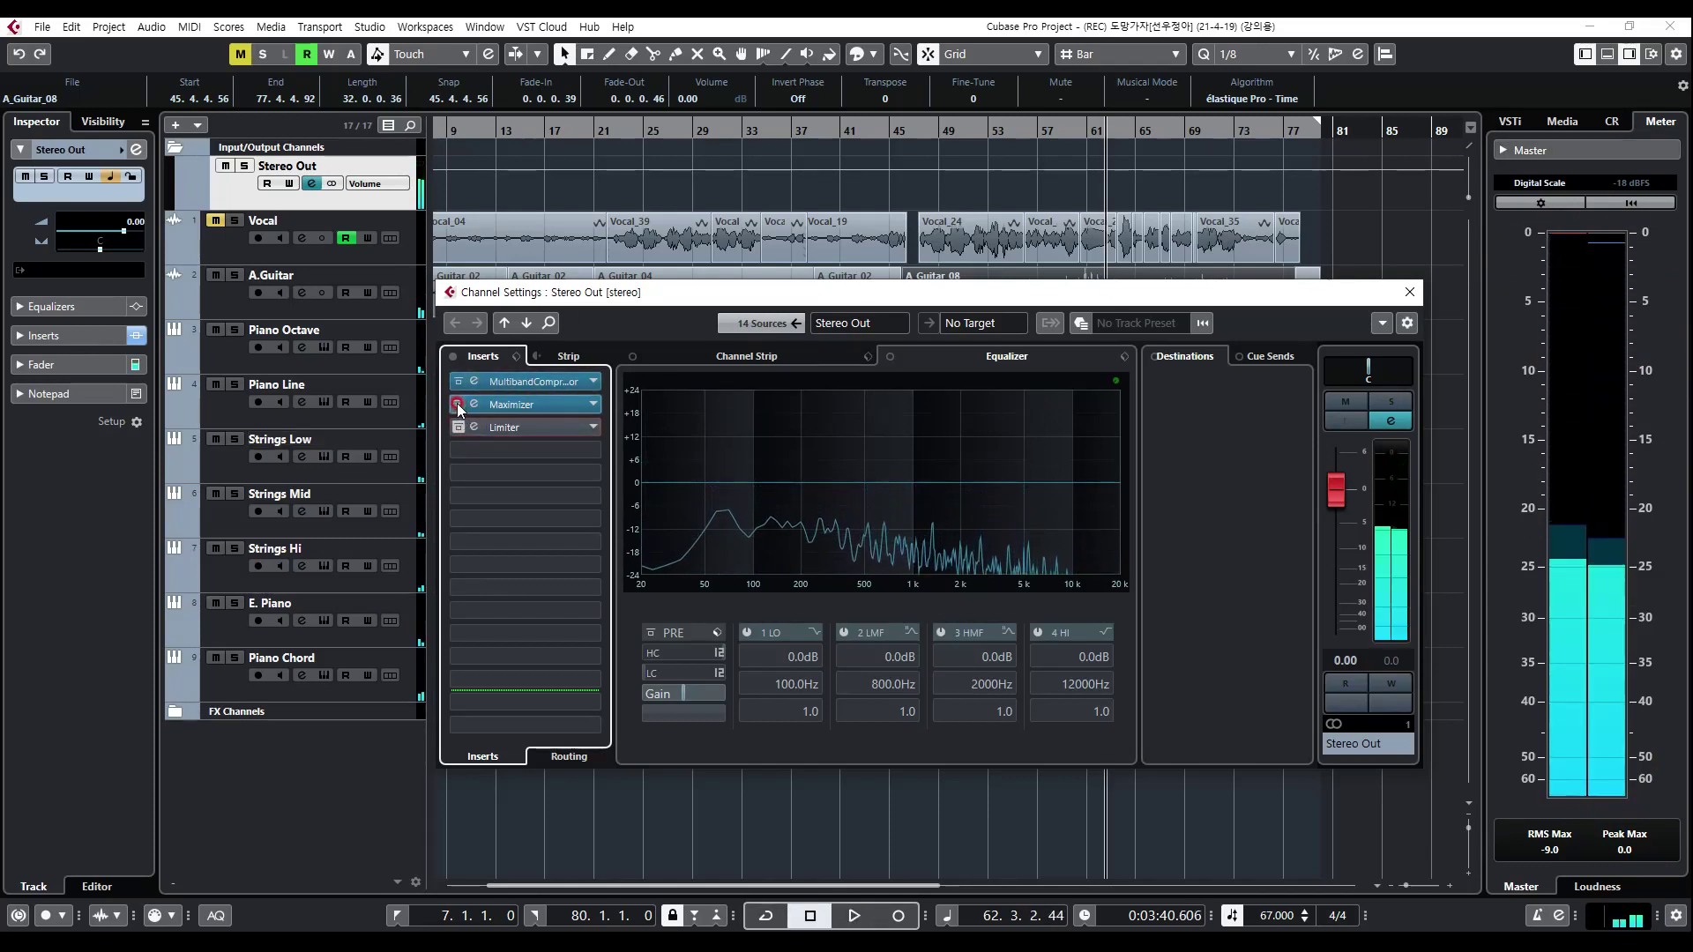
key("space")
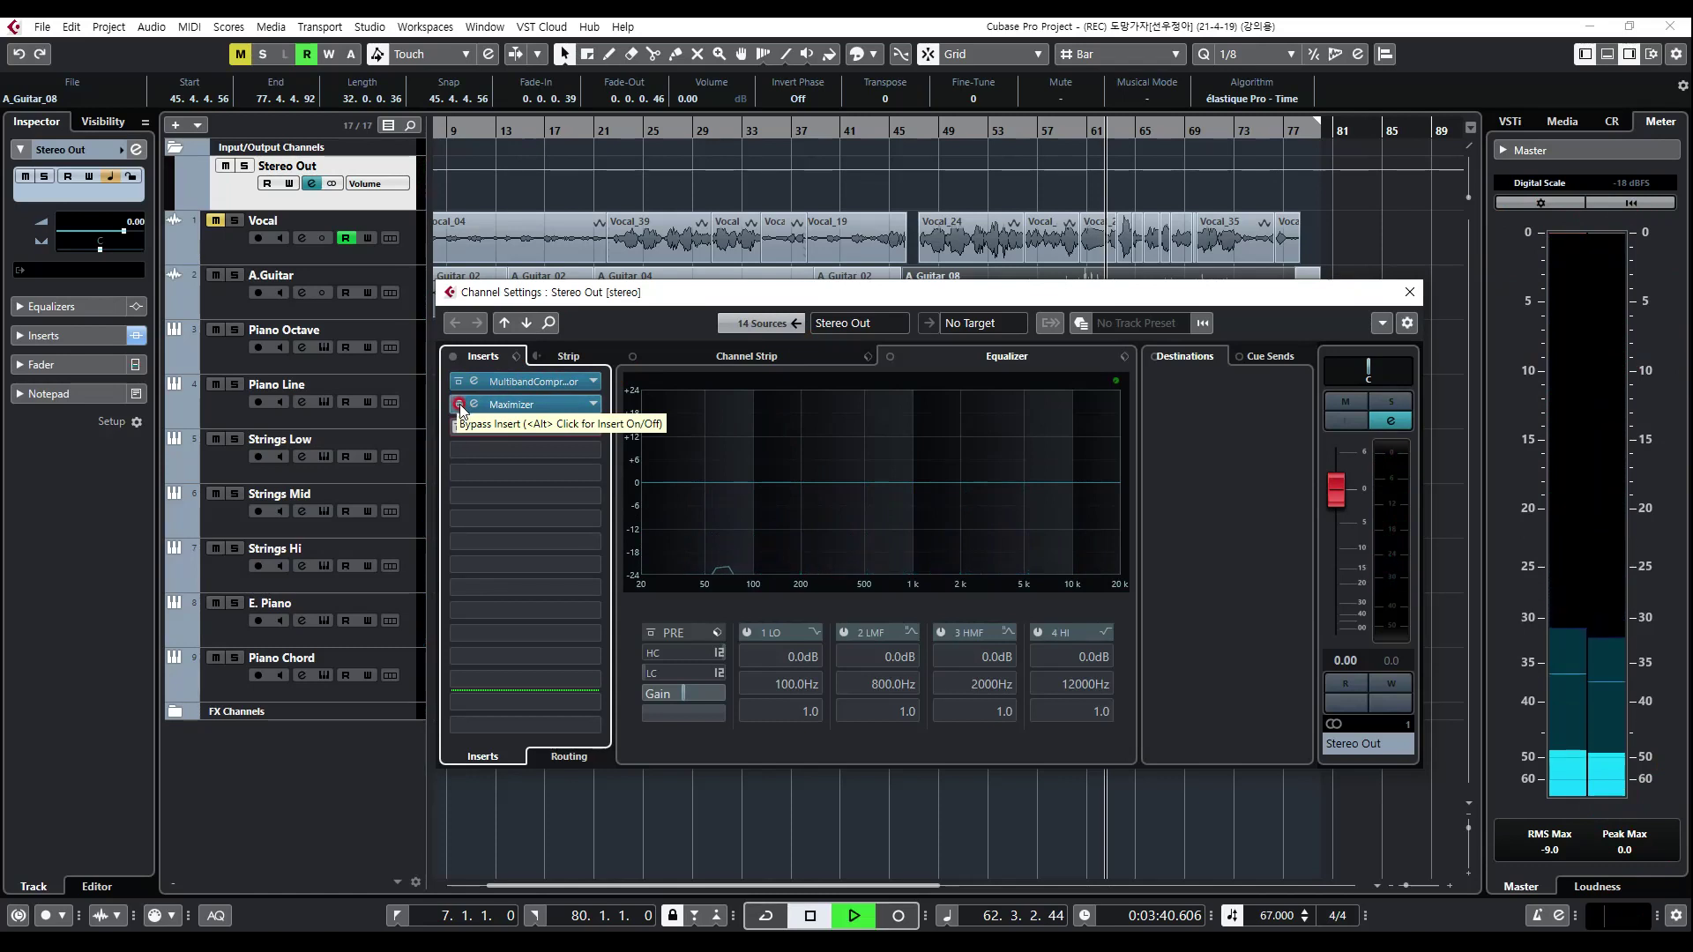
left_click(459, 404)
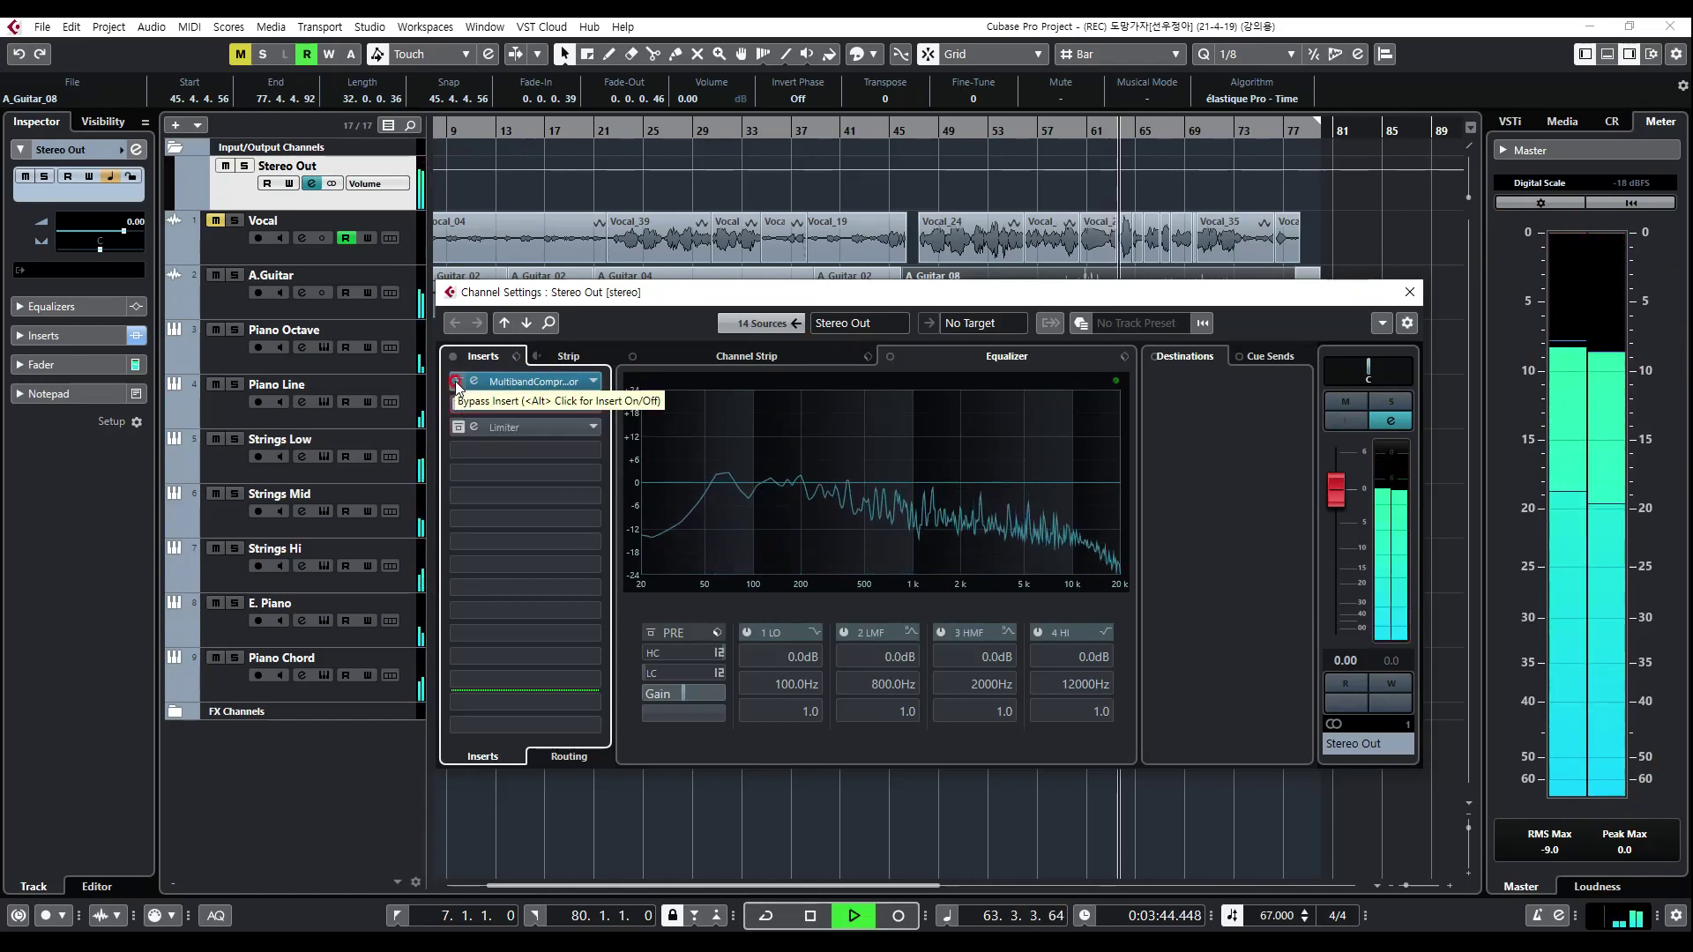
left_click(459, 404)
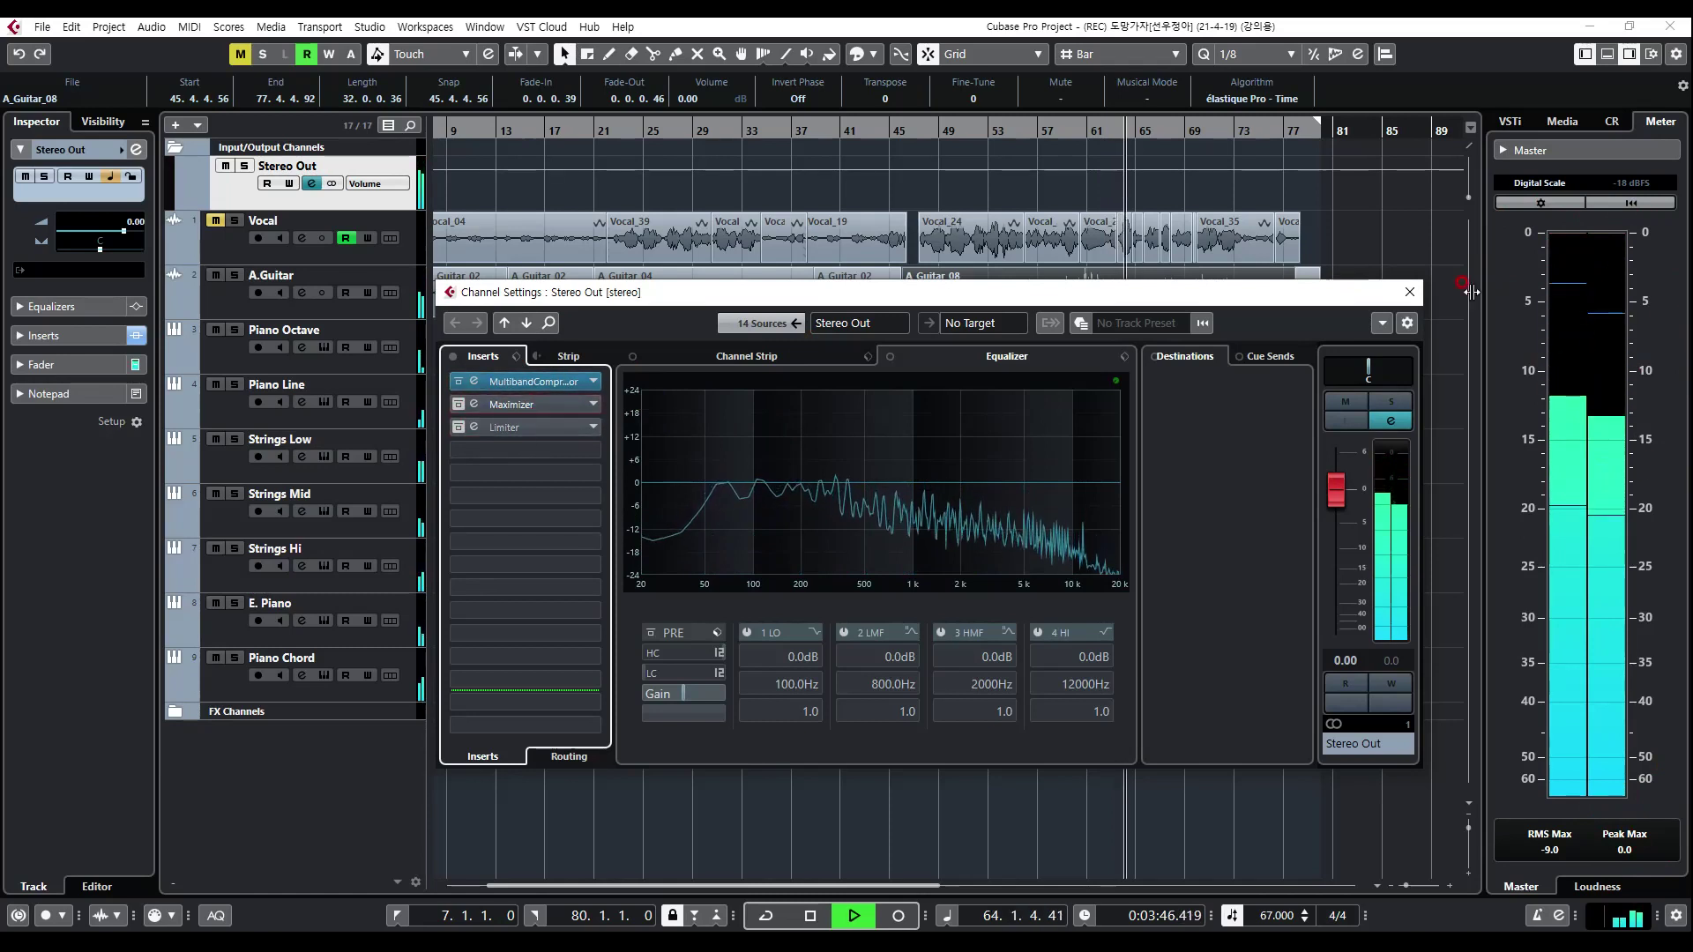
key("space")
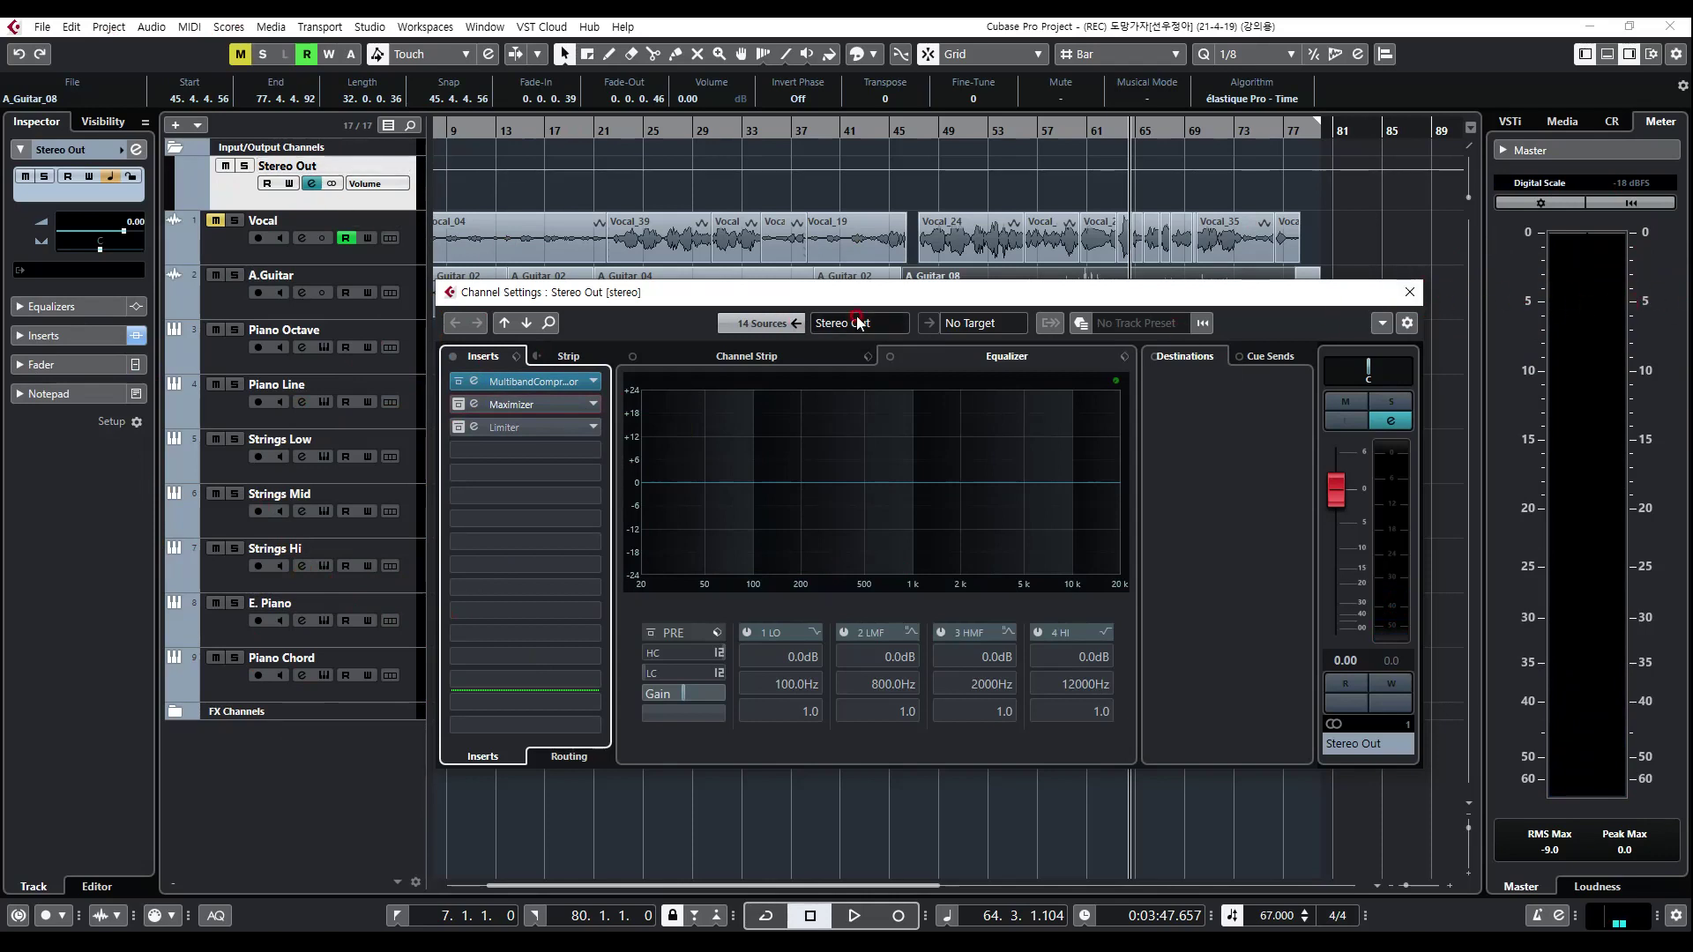
Step: Move the Channel Settings window clear, then bypass and reactivate Stereo Out's MultibandCompressor during playback to compare the sound
left_click_drag(820, 298, 865, 278)
left_click_drag(659, 273, 661, 259)
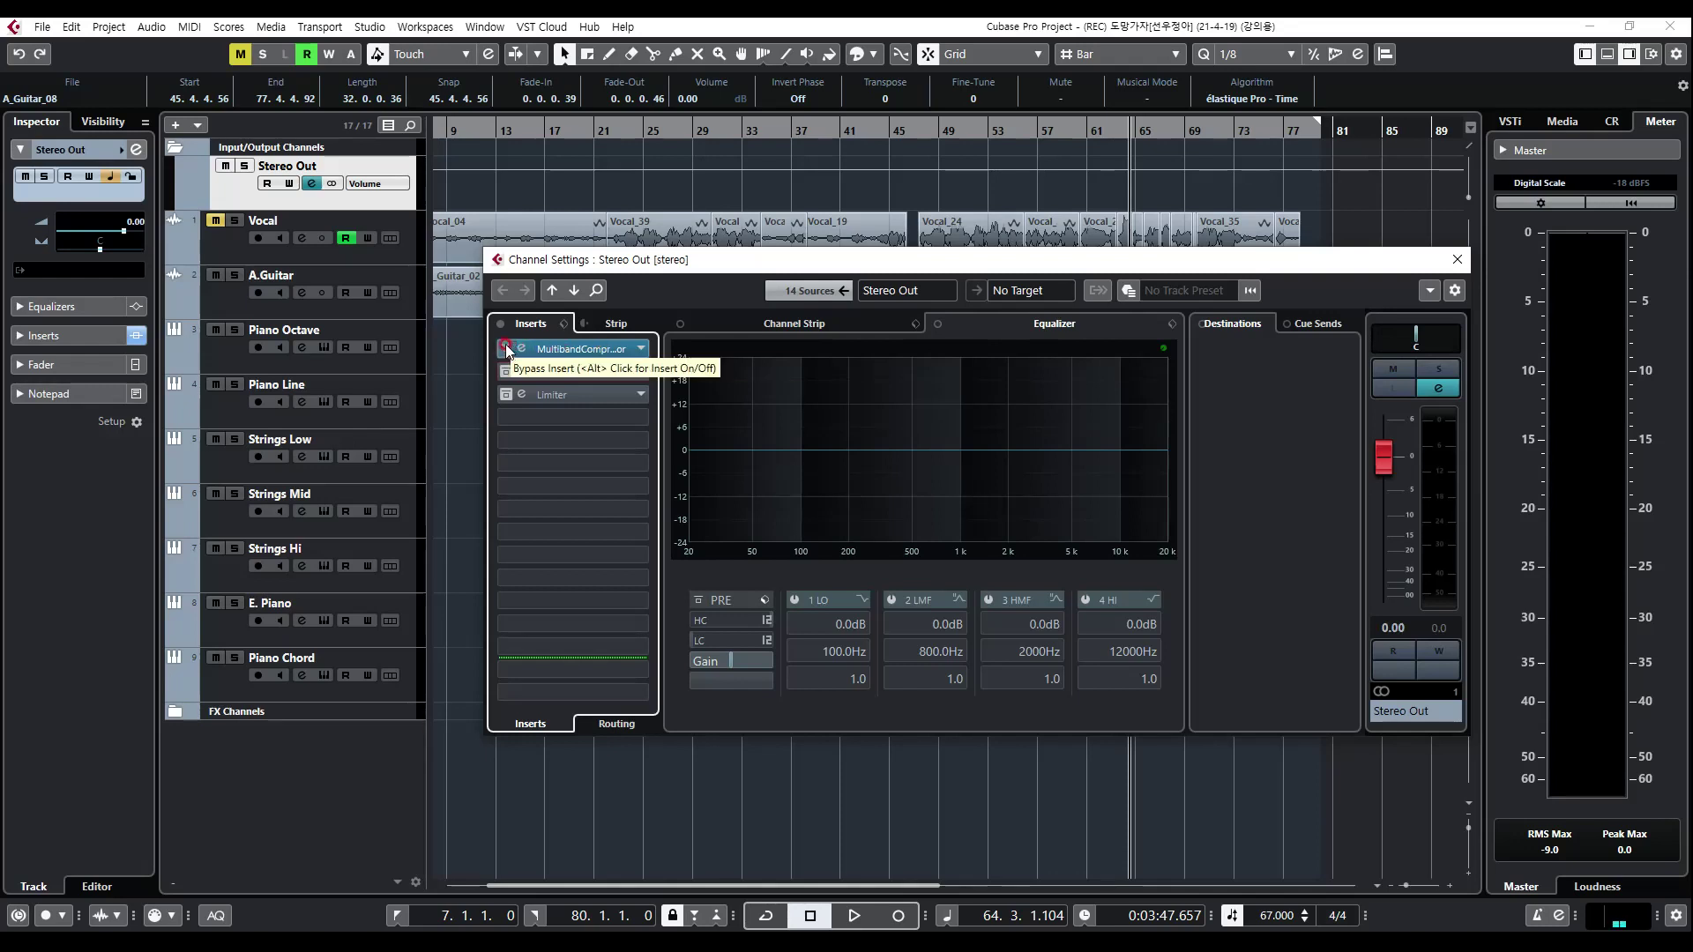
key("space")
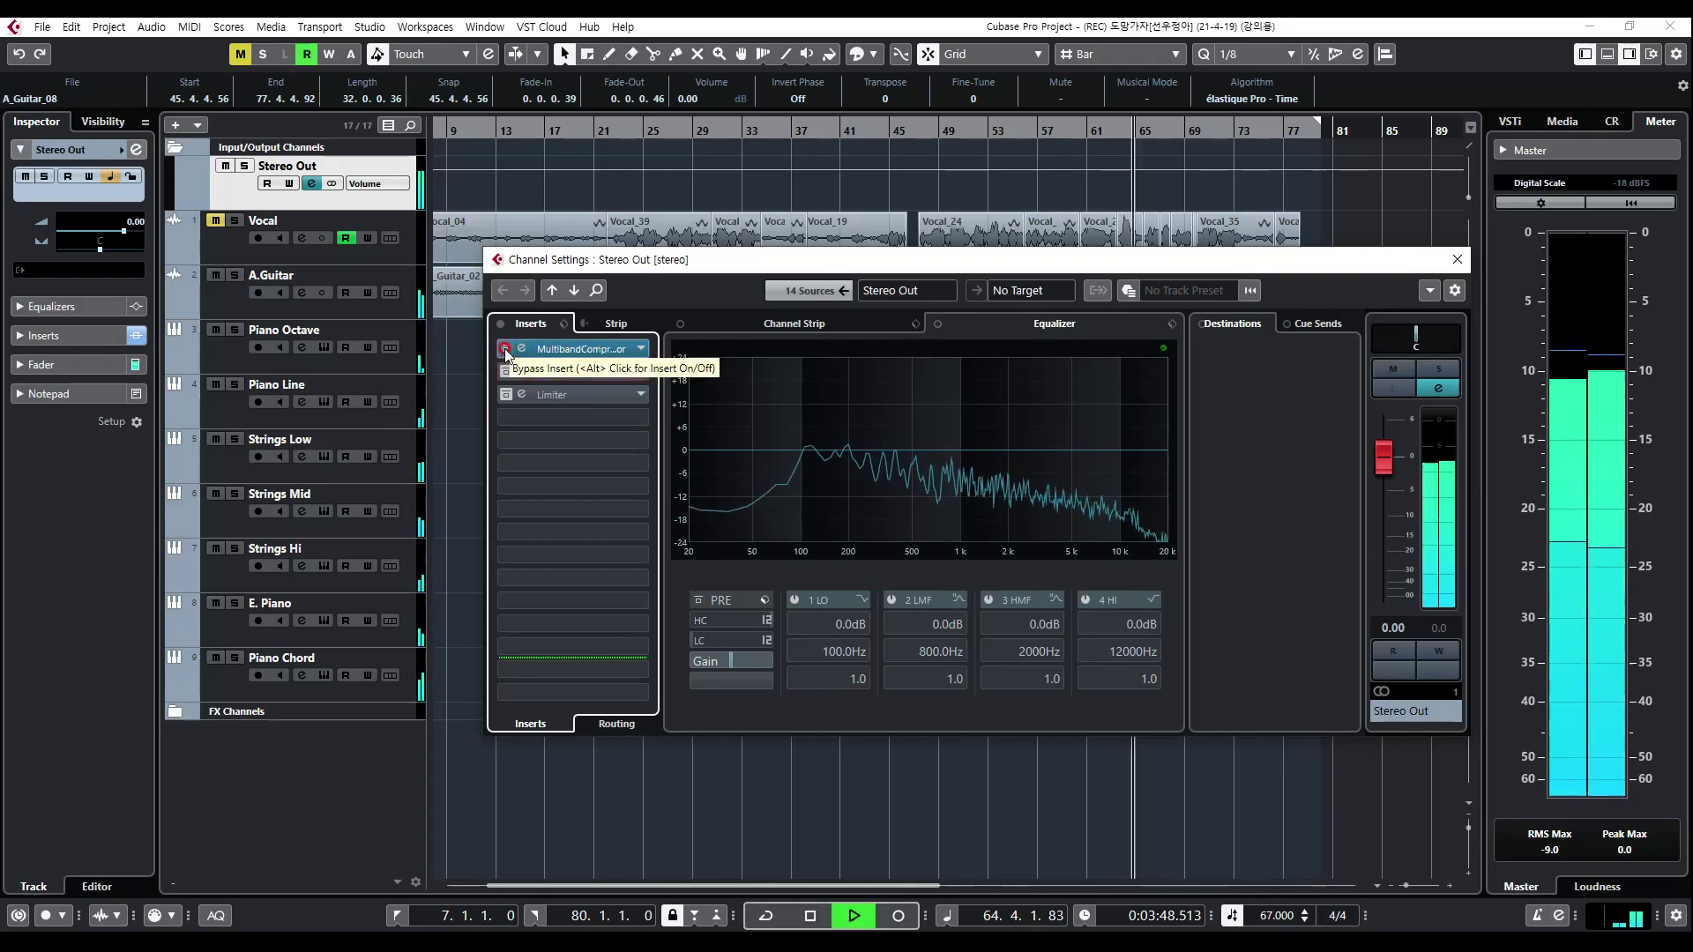
left_click(505, 351)
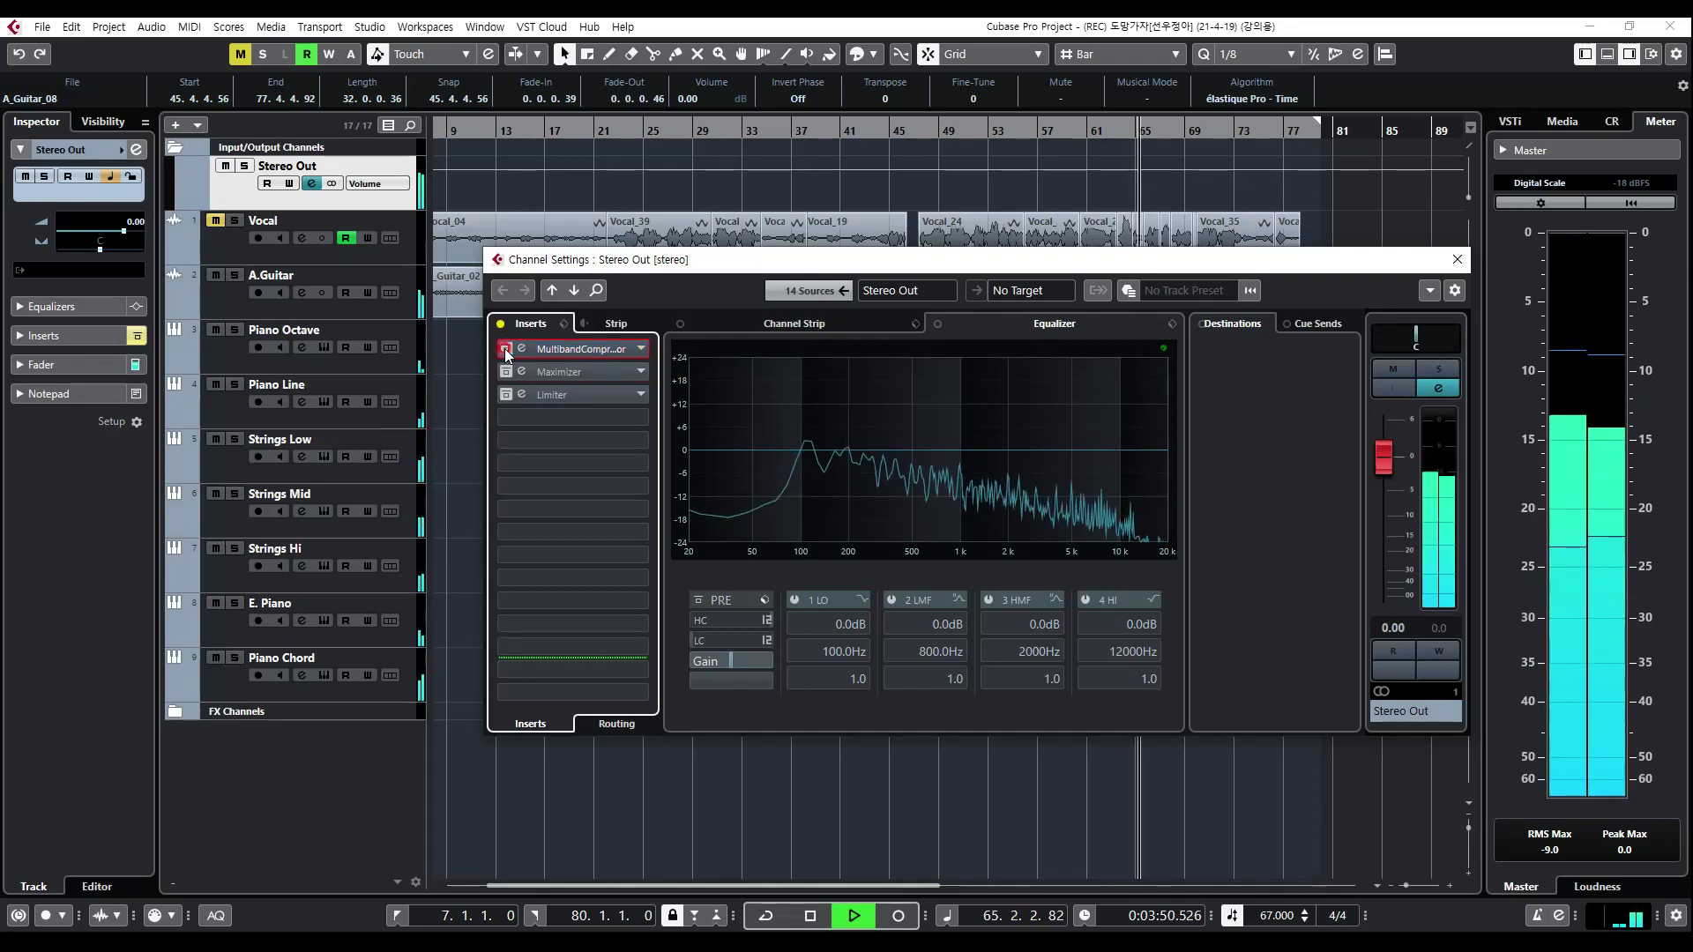
left_click(505, 350)
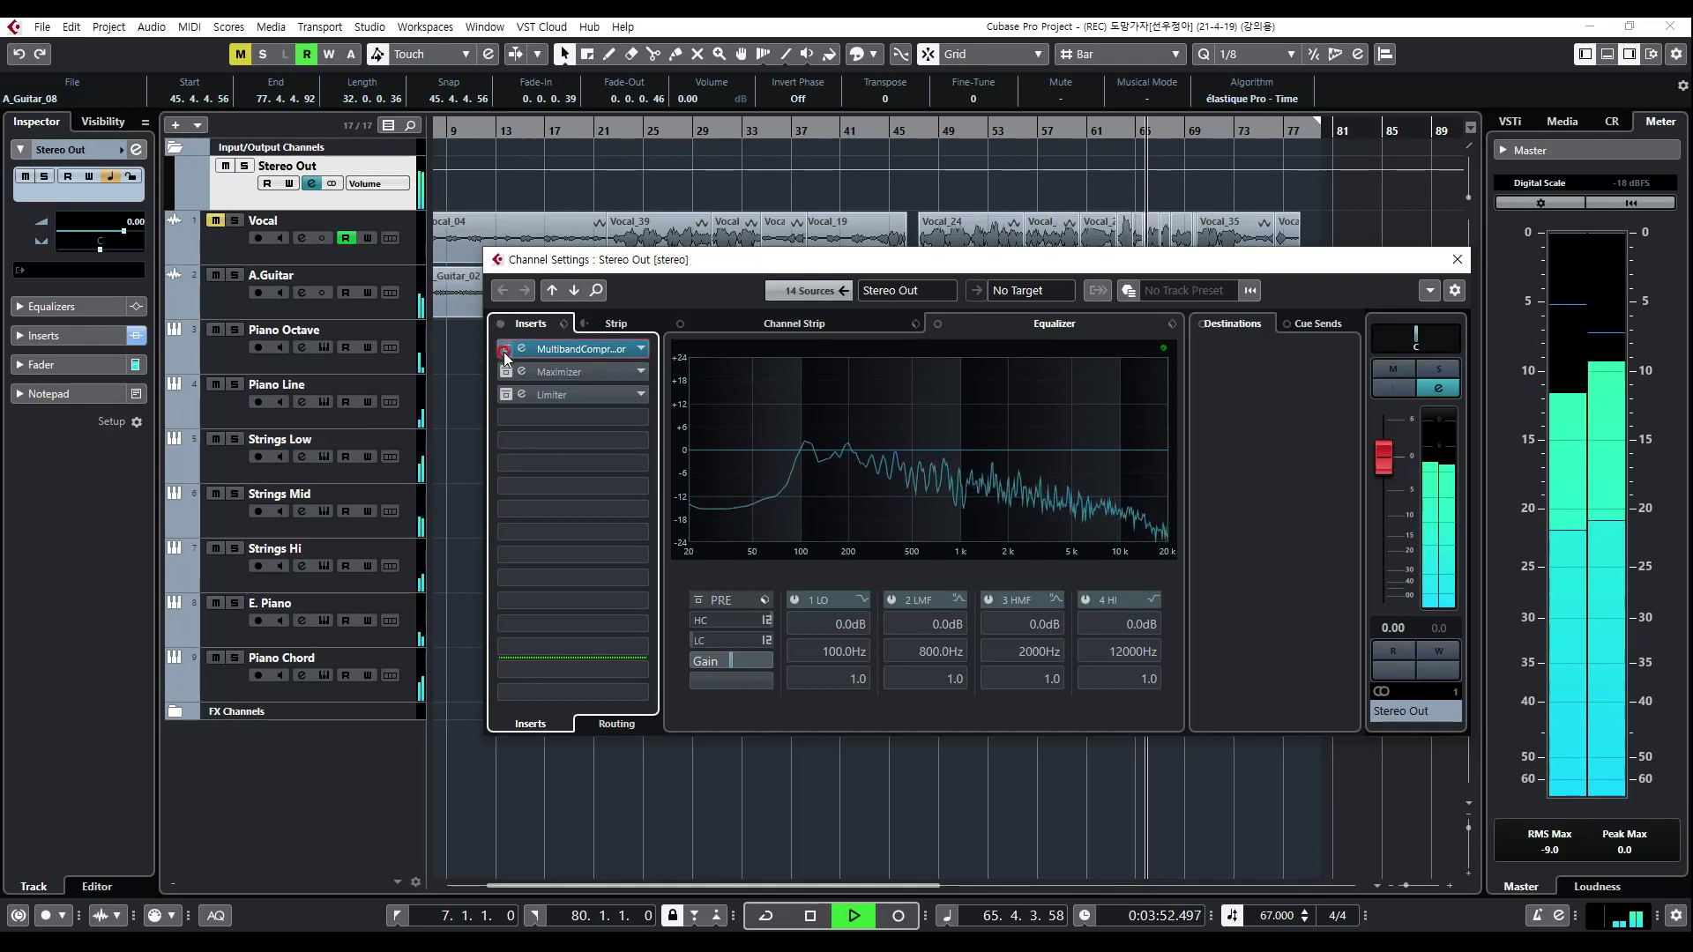
Step: Reactivate the Maximizer and Limiter on Stereo Out, reset the master meter's maximum readings, and check the levels before stopping playback
left_click(506, 372)
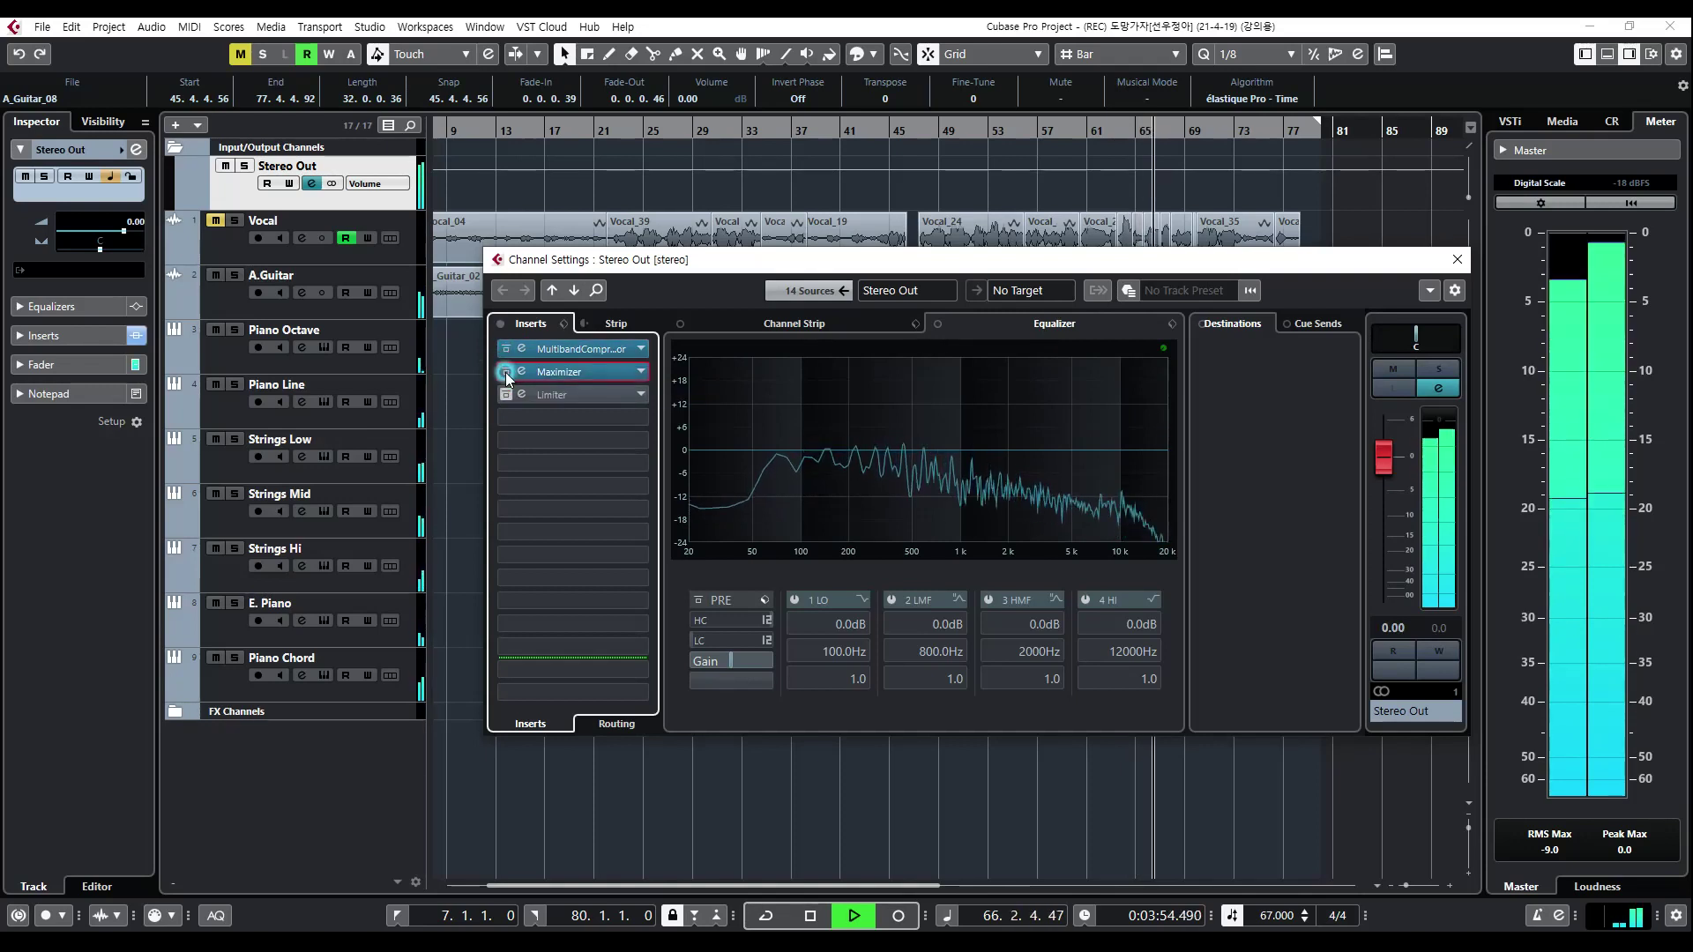
left_click(504, 394)
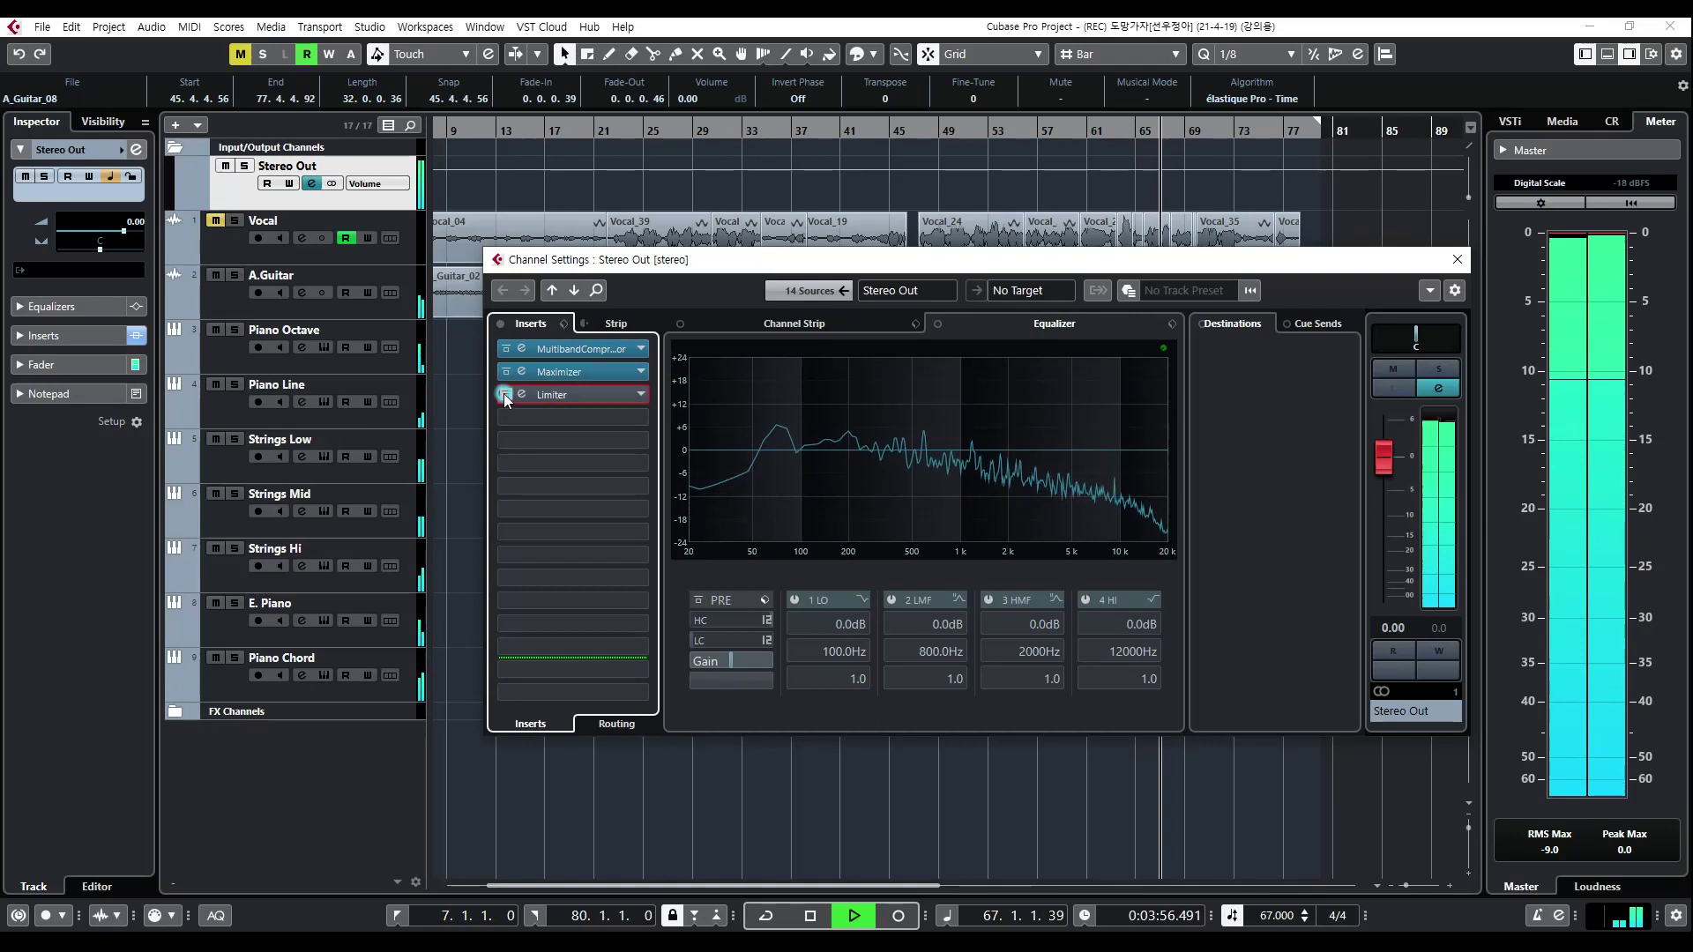
left_click(1638, 847)
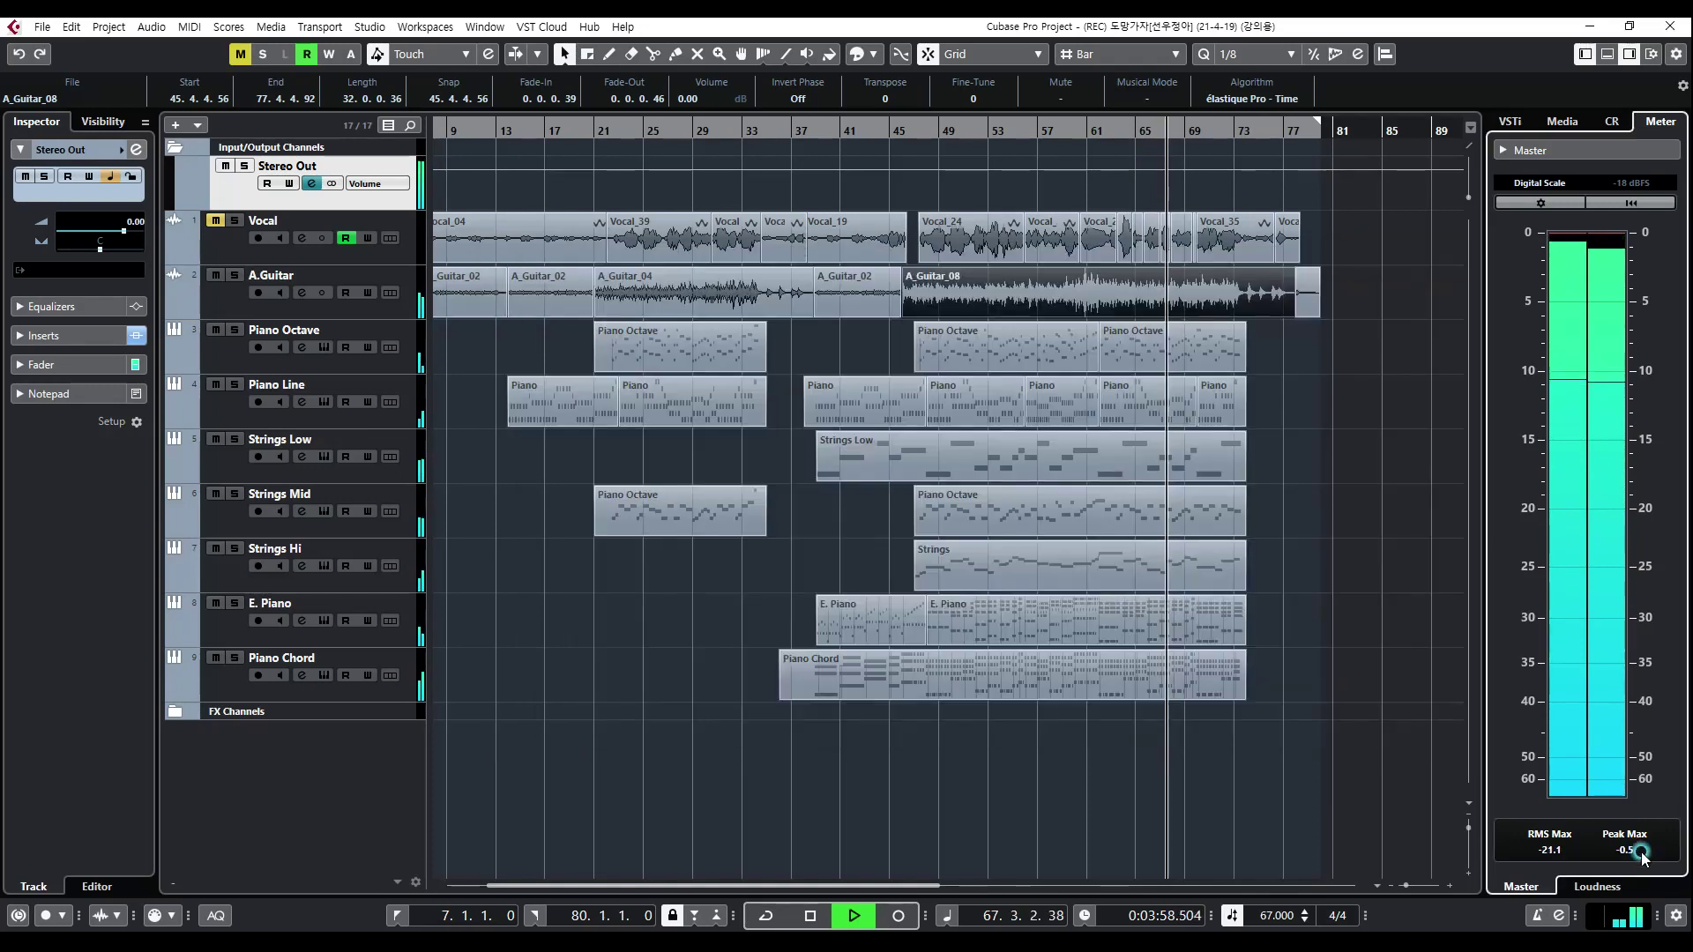
left_click(1618, 399)
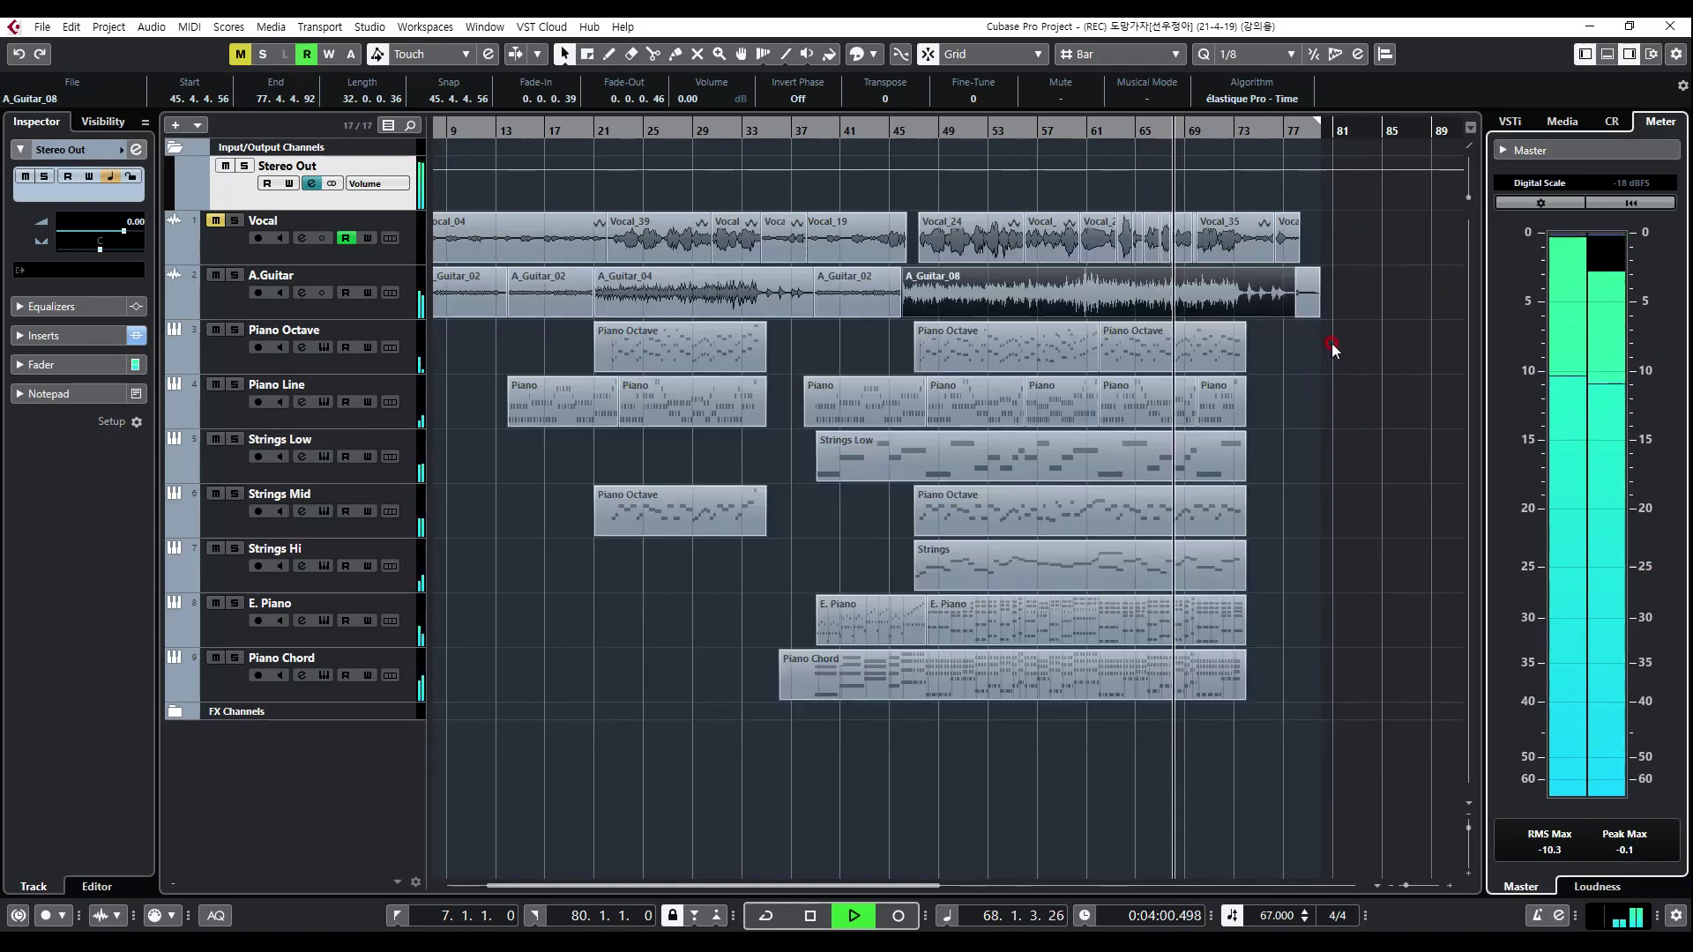
key("space")
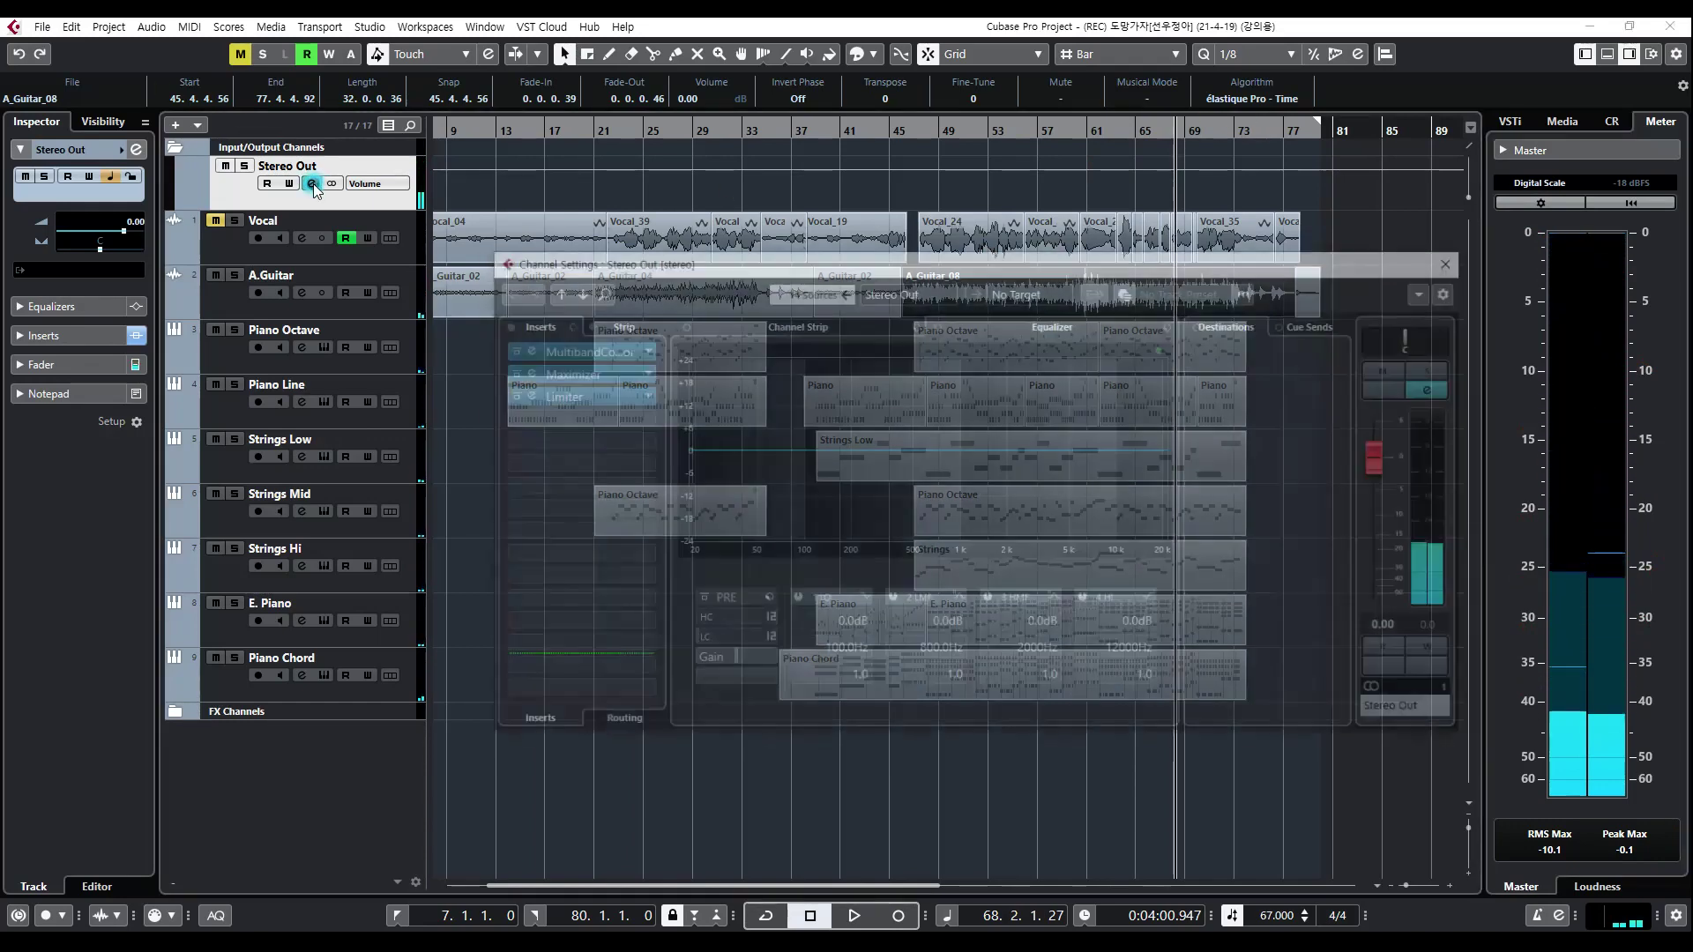
Step: Show Stereo Out's inserts in the Inspector and deselect the A_Guitar_08 event in the arrangement
left_click(44, 335)
left_click(227, 514)
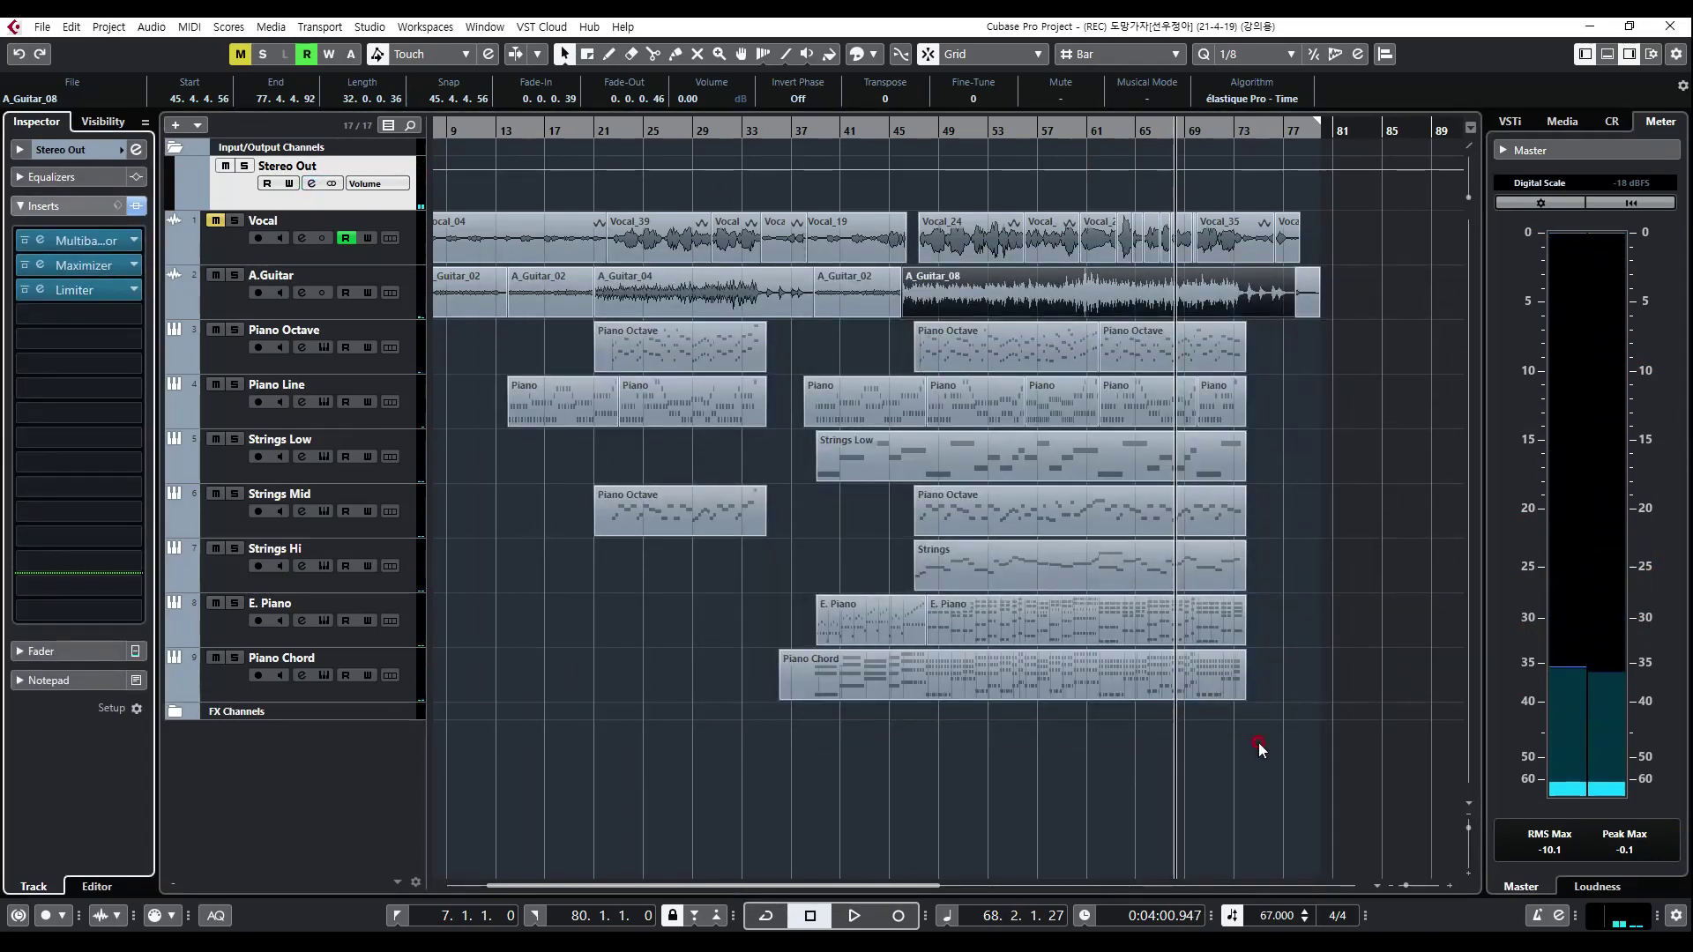
scroll(983, 564, "left", 3)
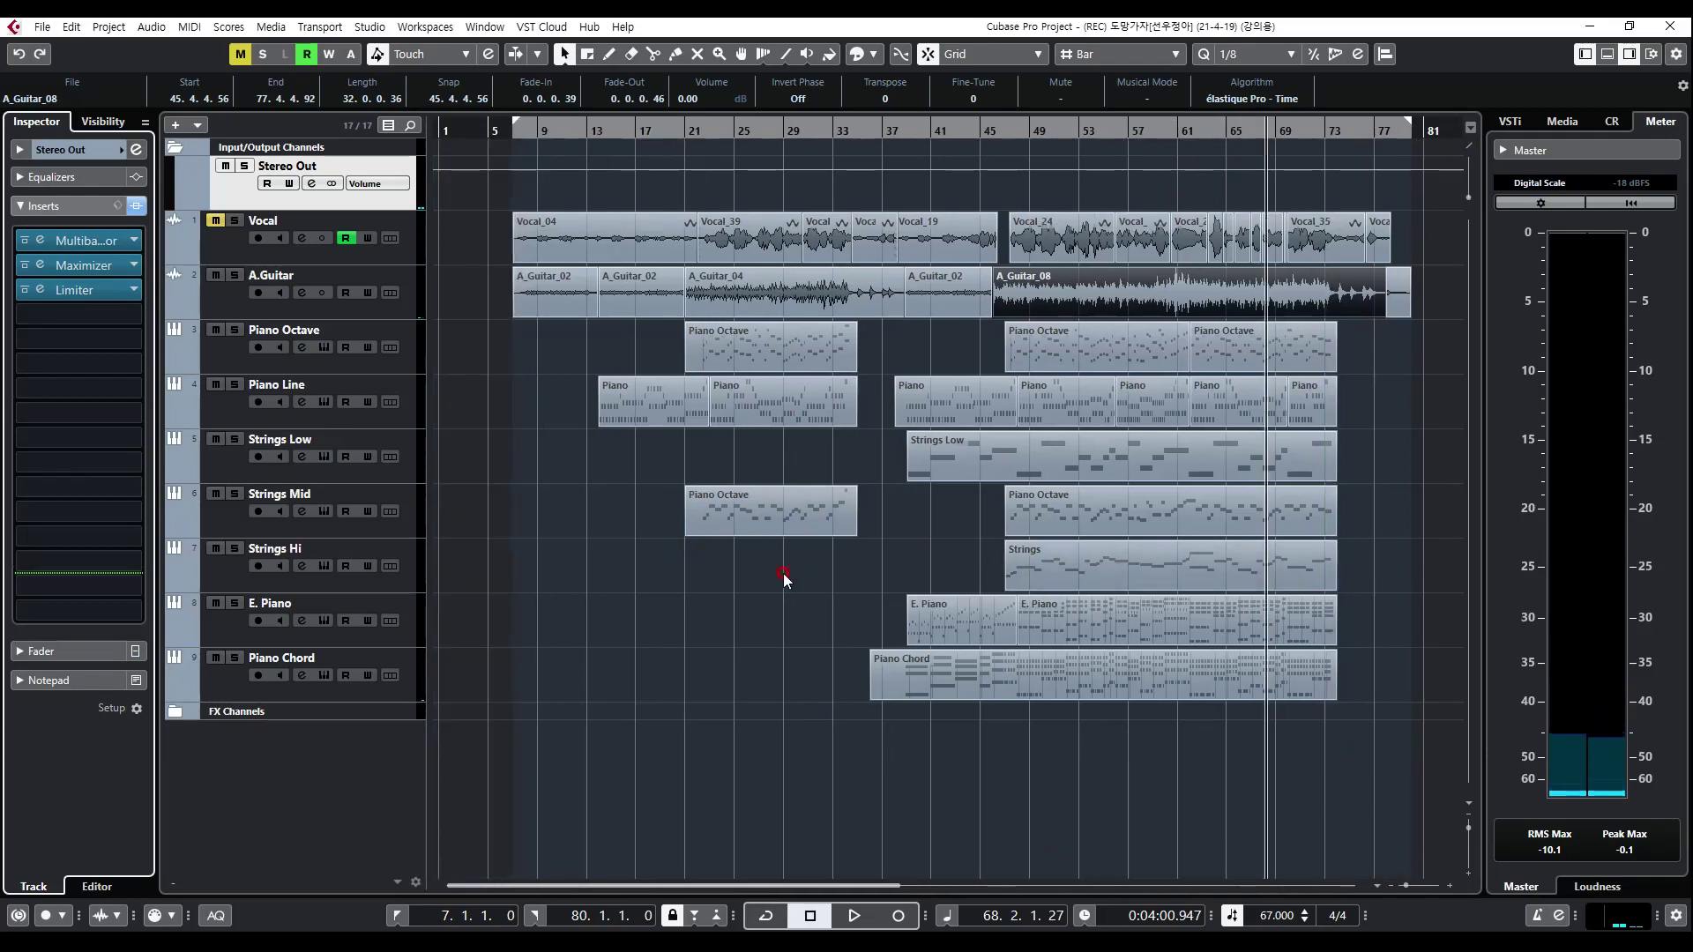
scroll(661, 582, "right", 1)
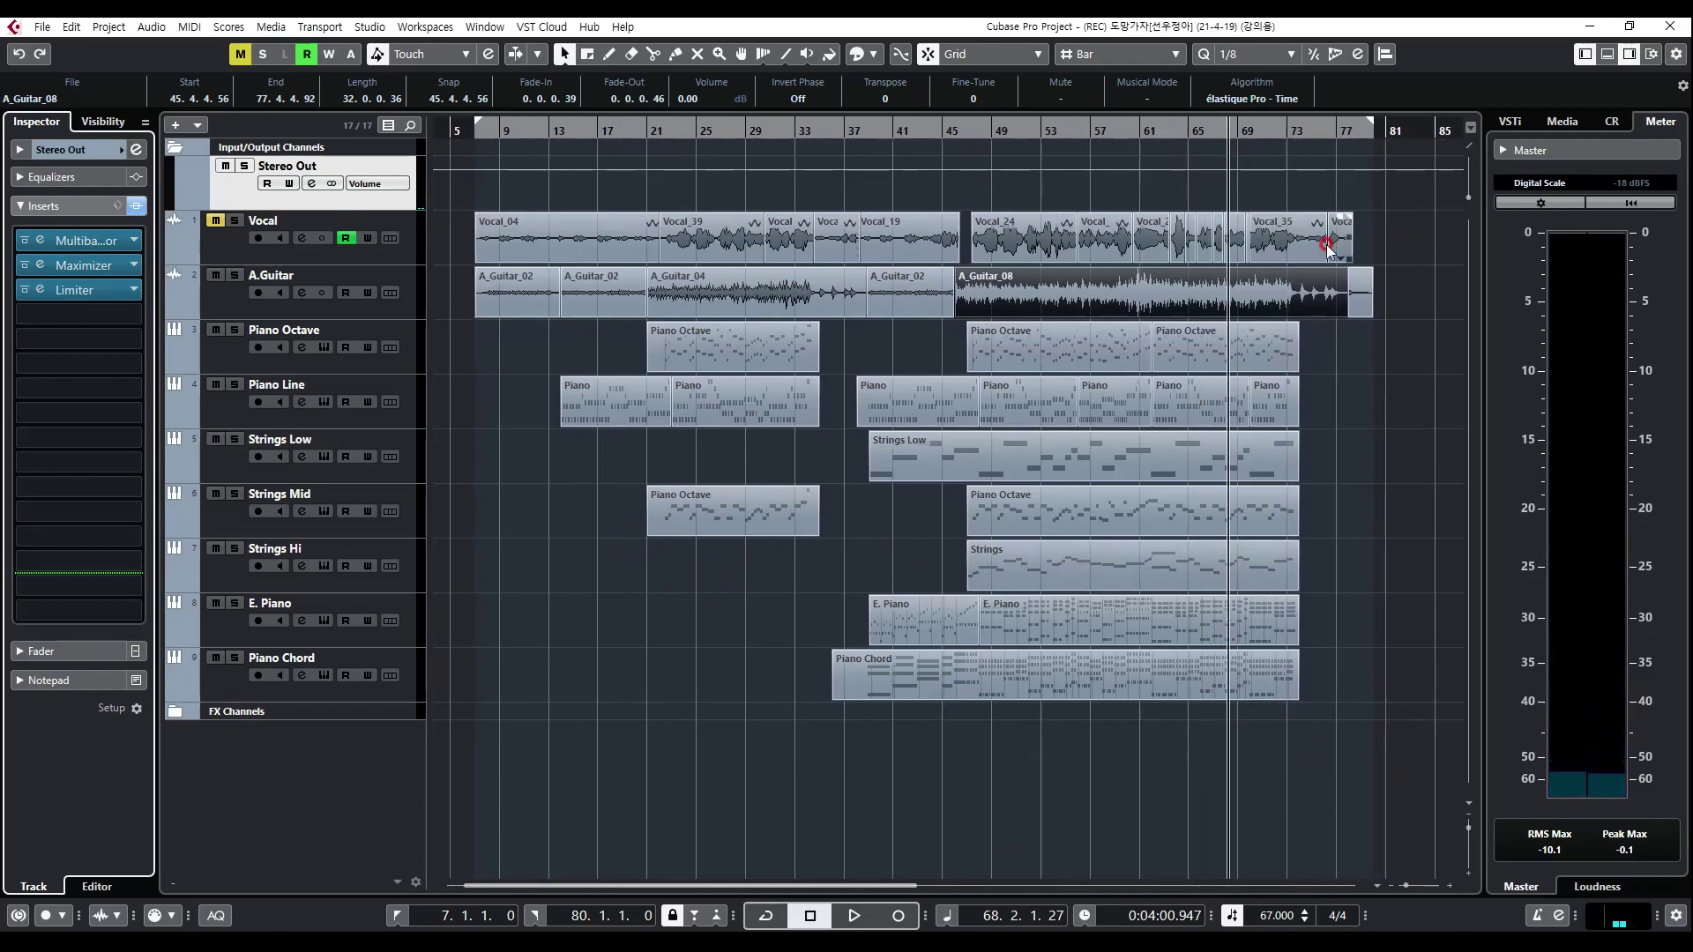
left_click(1390, 387)
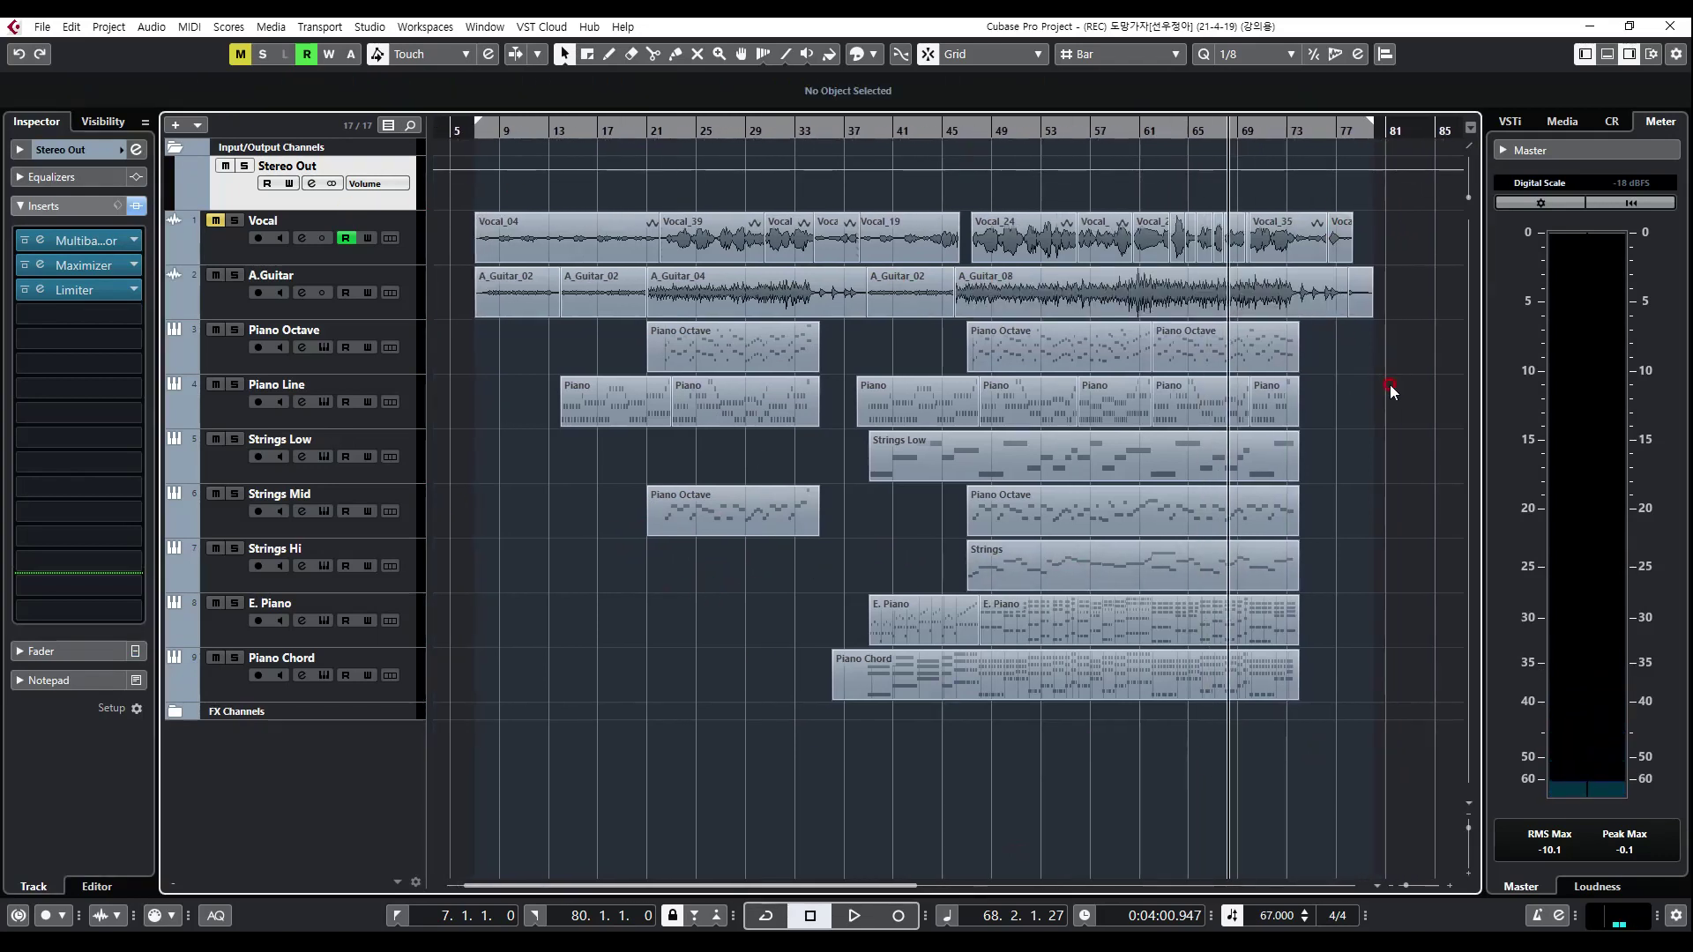